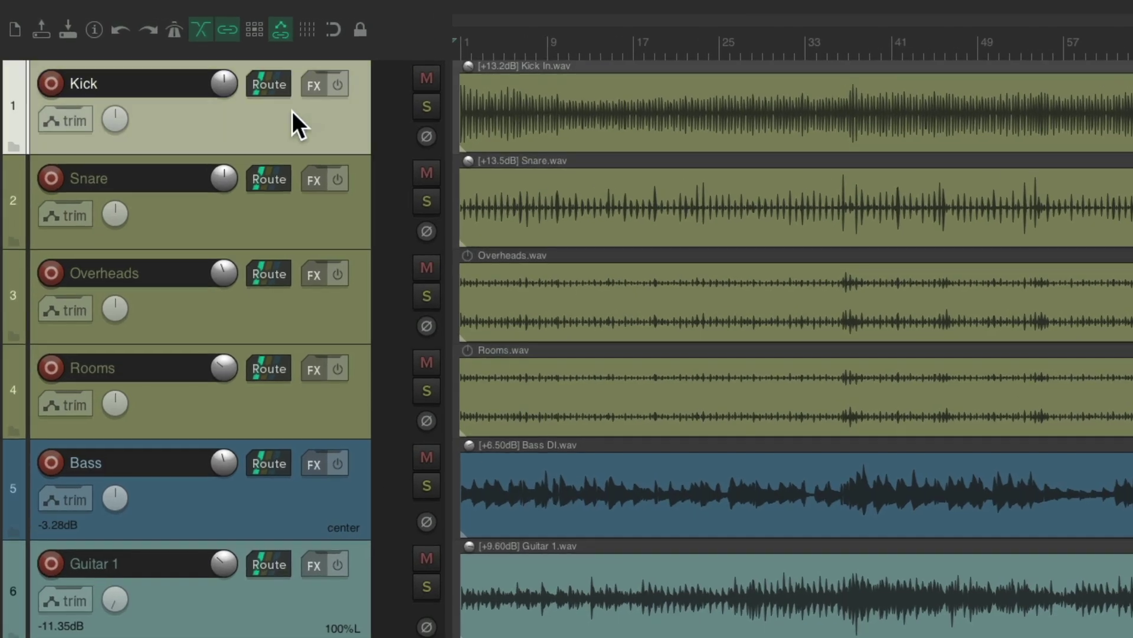
# Try lowering the Kick, Snare, Overheads and Rooms volumes together in the mixer by selecting the four tracks, and undo the change
pyautogui.keyDown('shift'); pyautogui.click(320, 400); pyautogui.keyUp('shift')
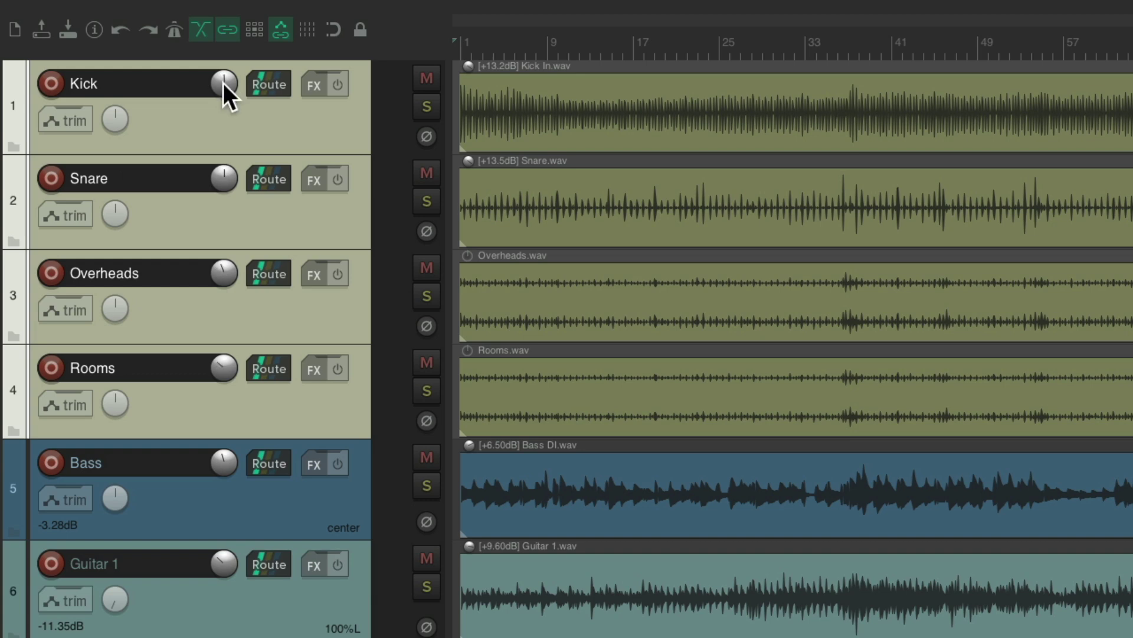
pyautogui.press('super+m')
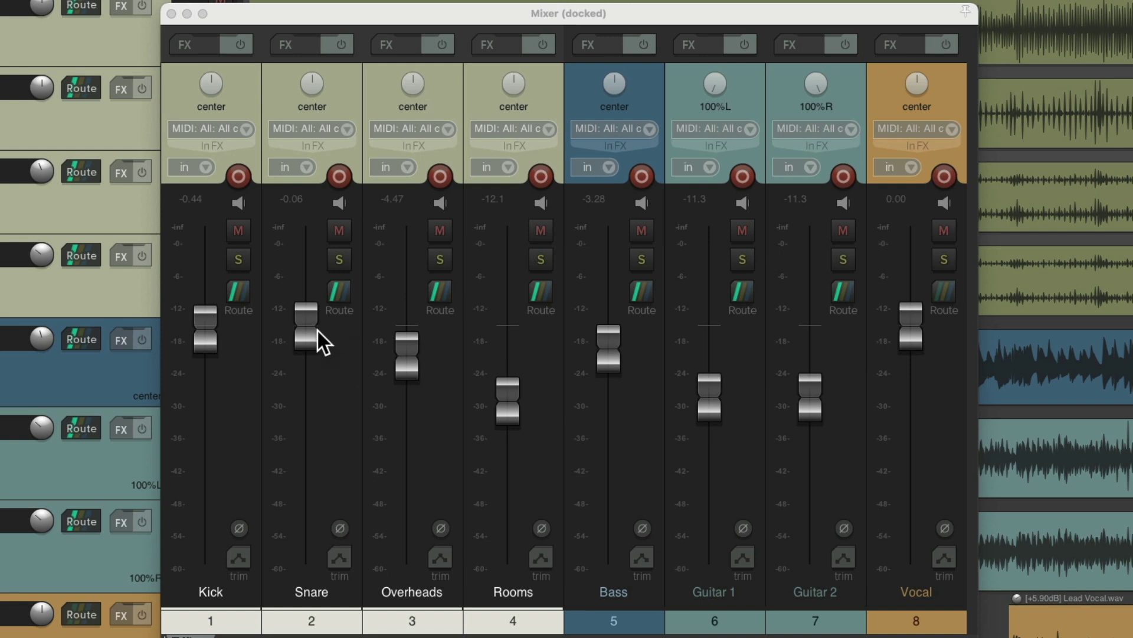
pyautogui.moveTo(305, 328); pyautogui.dragTo(307, 365)
pyautogui.moveTo(413, 382)
pyautogui.mouseDown()
pyautogui.moveTo(409, 367)
pyautogui.moveTo(402, 391)
pyautogui.mouseUp()
pyautogui.press('super+z')
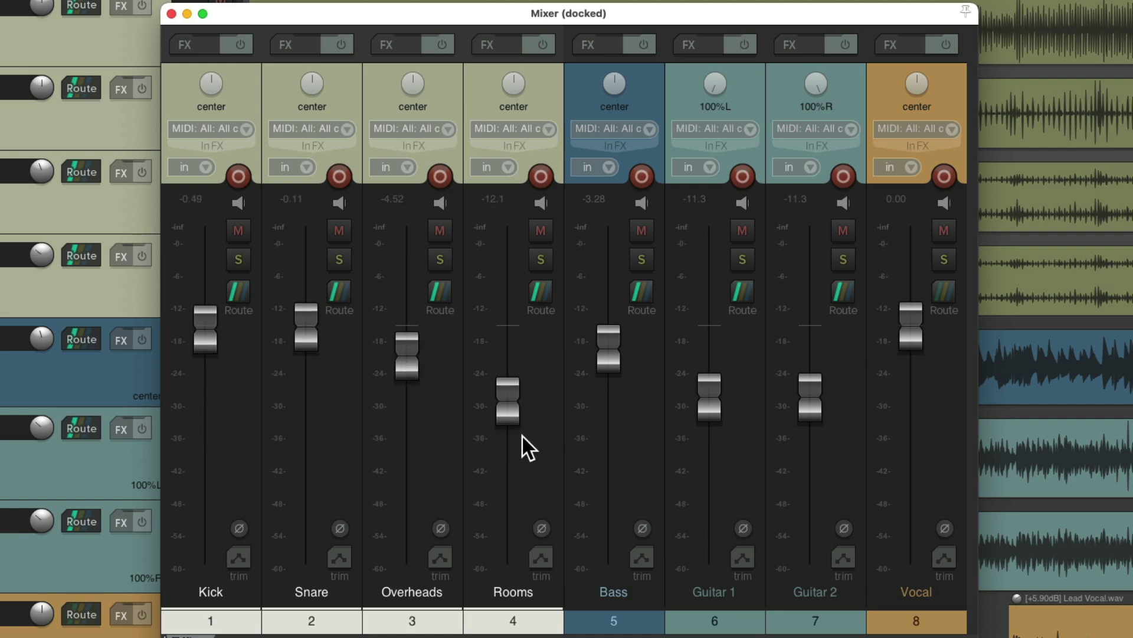
# Toggle mute and solo on and off for the selected drum tracks from the Rooms channel
pyautogui.click(541, 231)
pyautogui.click(540, 231)
pyautogui.click(542, 259)
pyautogui.click(542, 259)
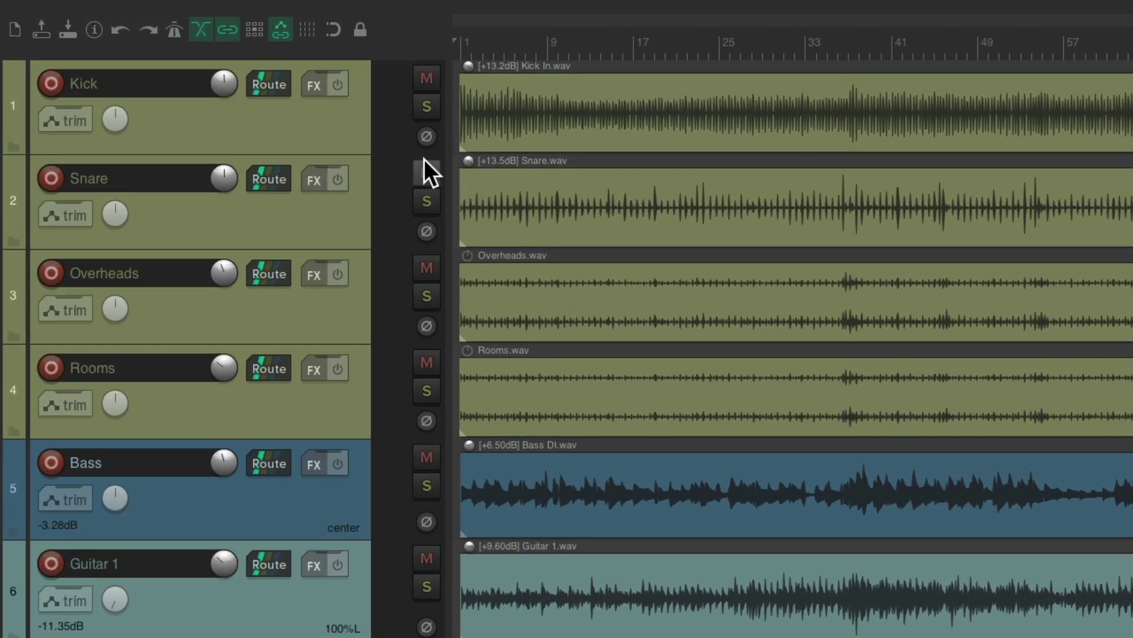
# Open the grouping settings for the Kick through Rooms tracks, try the All, None, Lead and Follow flag presets, and clear all flags
pyautogui.click(260, 98)
pyautogui.keyDown('shift'); pyautogui.click(359, 377); pyautogui.keyUp('shift')
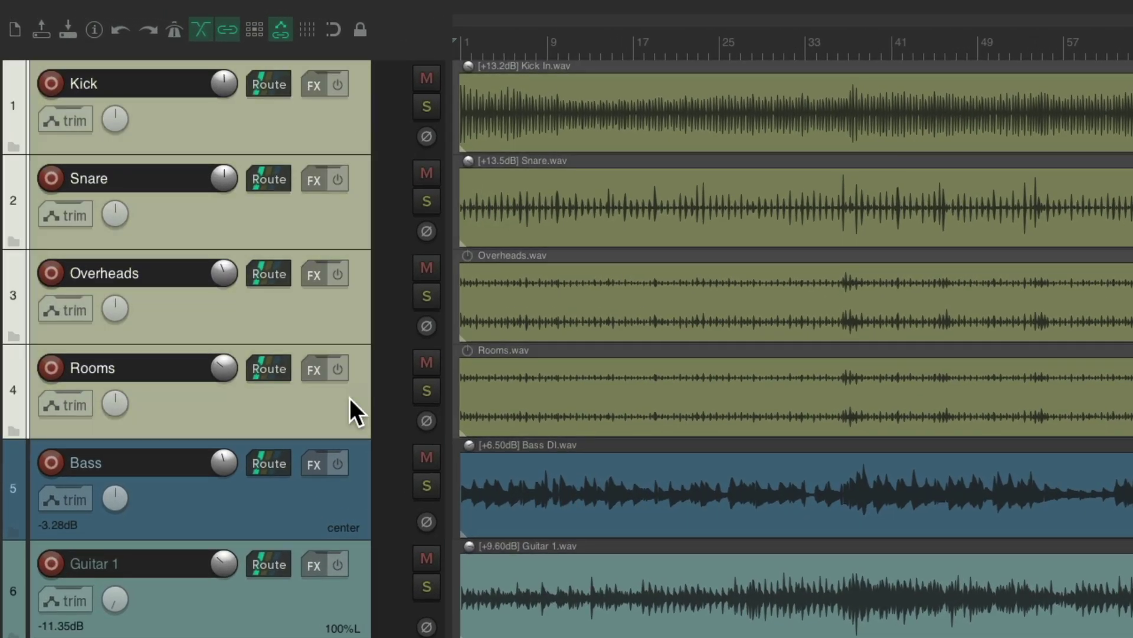
pyautogui.hotkey('shift', 'g')
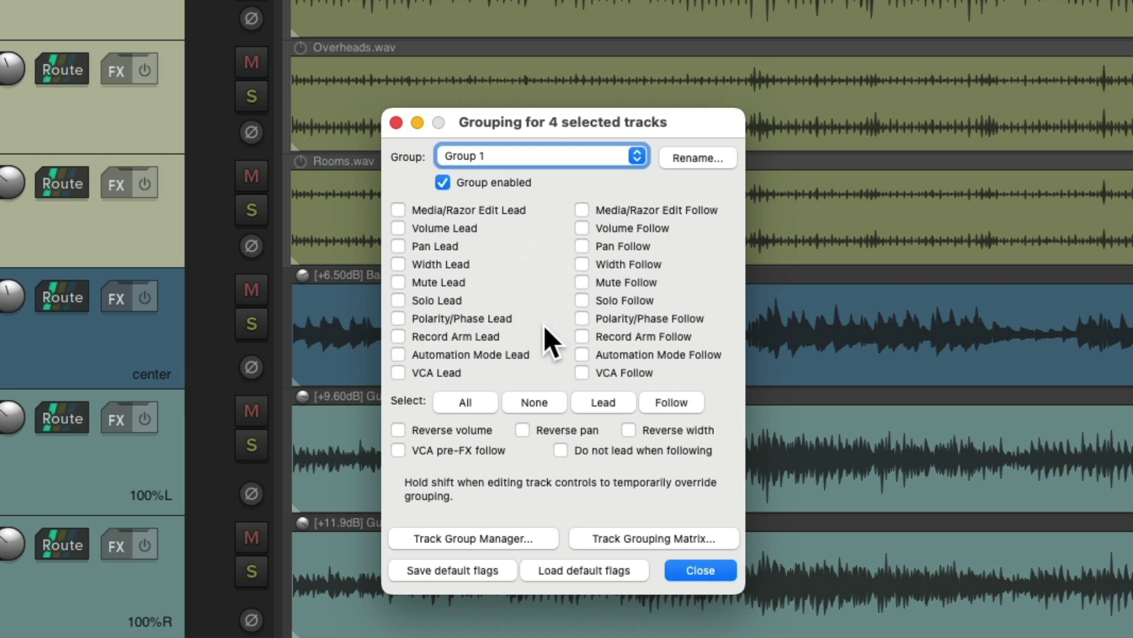
pyautogui.click(478, 399)
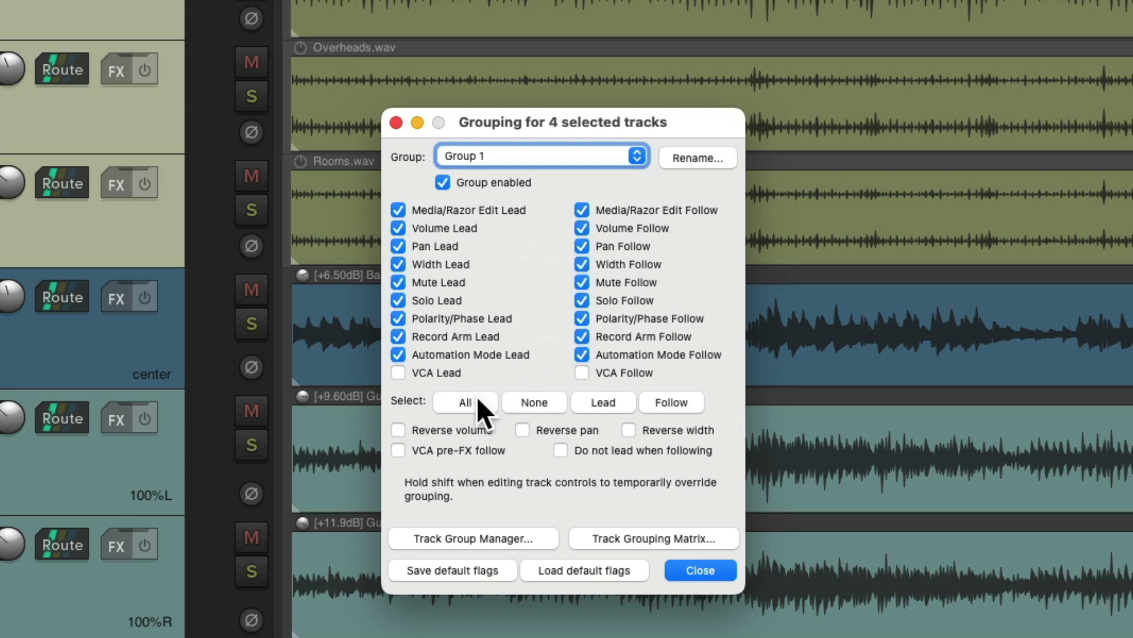
pyautogui.click(555, 399)
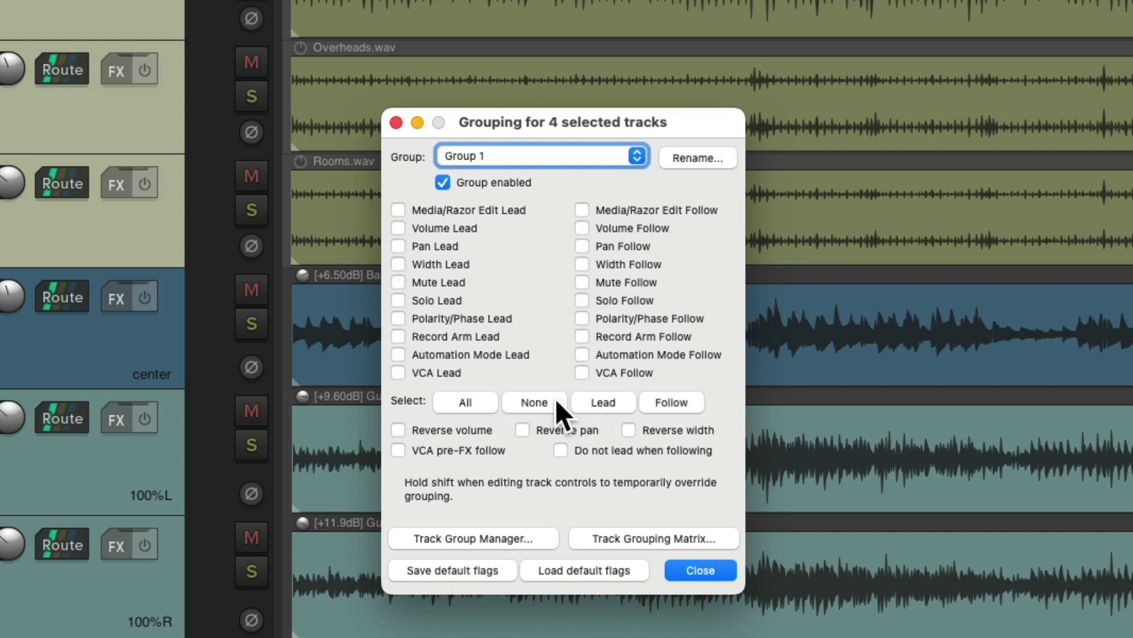
pyautogui.click(607, 402)
pyautogui.click(667, 403)
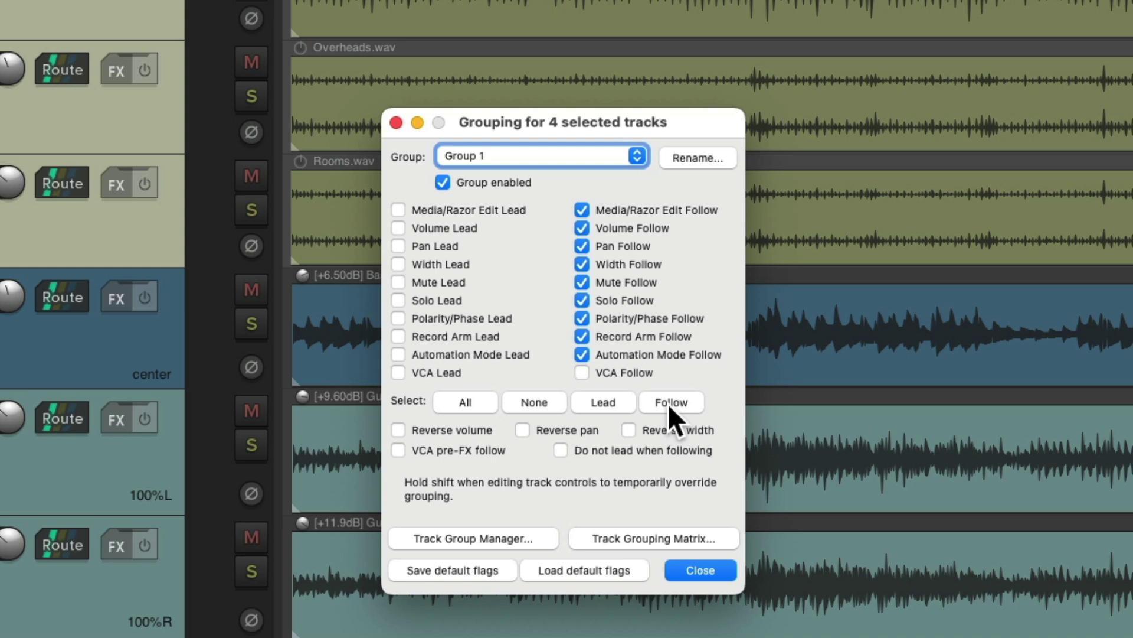
pyautogui.click(548, 402)
# Enable both Lead and Follow for Volume, Pan and Mute in Group 1, and close the grouping settings
pyautogui.click(398, 228)
pyautogui.click(581, 227)
pyautogui.click(398, 246)
pyautogui.click(581, 245)
pyautogui.click(397, 282)
pyautogui.click(581, 282)
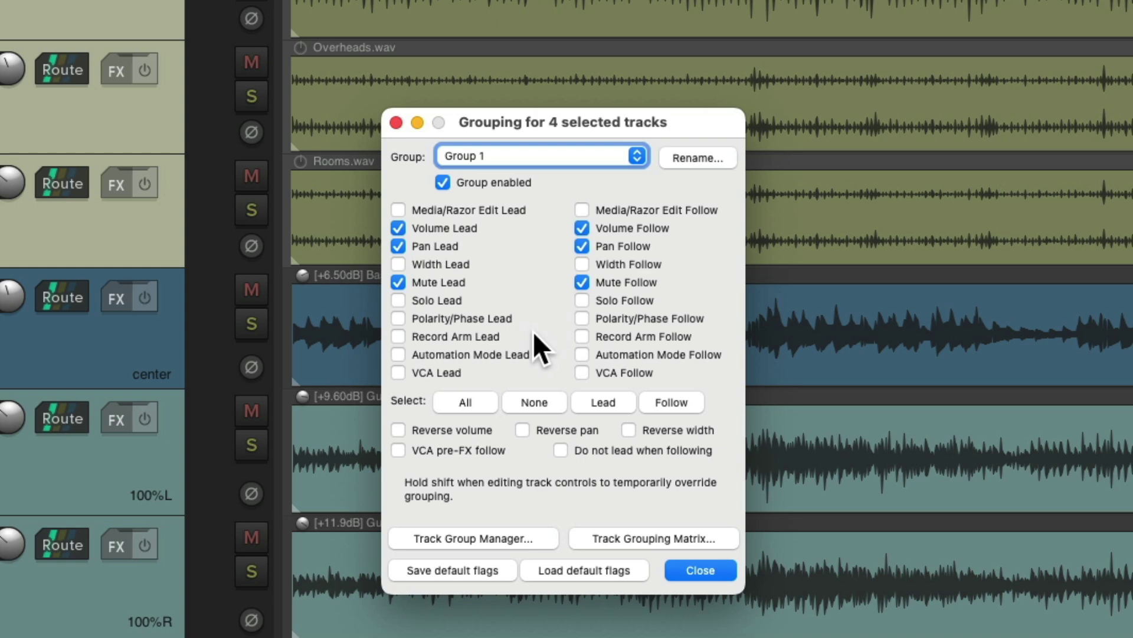
pyautogui.press('Escape')
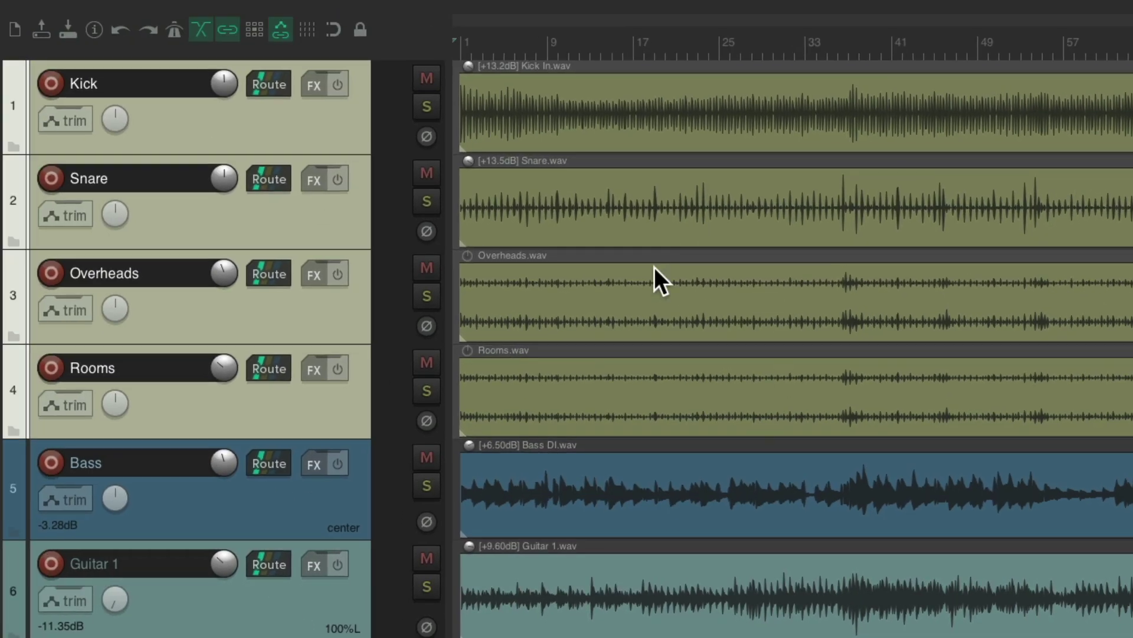
# Lower the grouped drum volumes in the mixer by bringing Snare to about -9.3 dB, and undo the change
pyautogui.hotkey('ctrl', 'm')
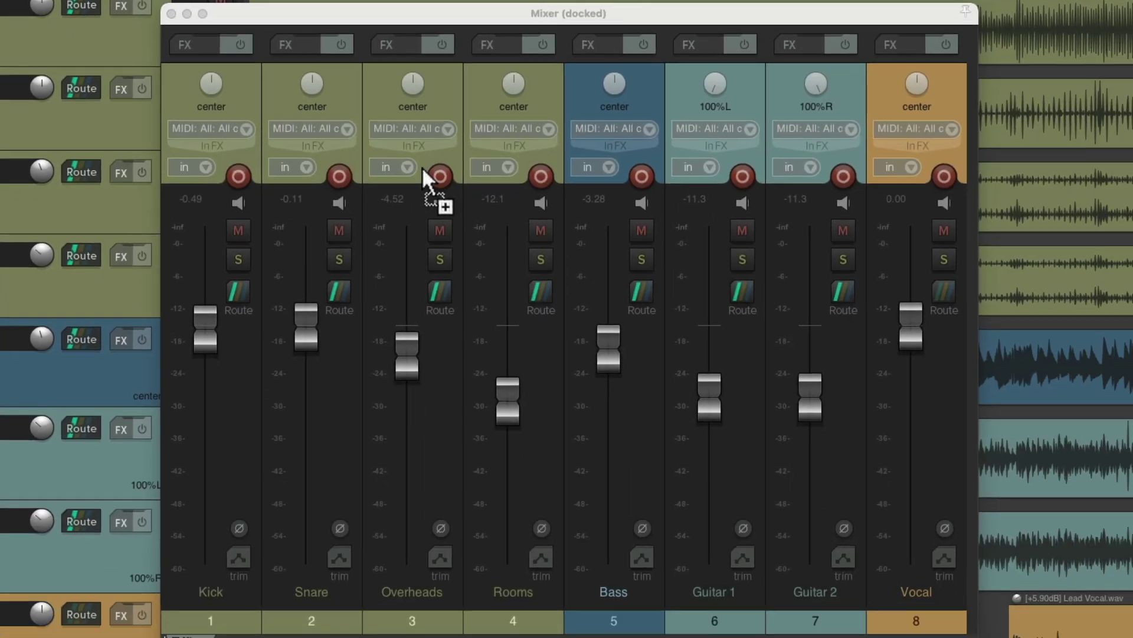
pyautogui.moveTo(305, 333); pyautogui.dragTo(301, 388)
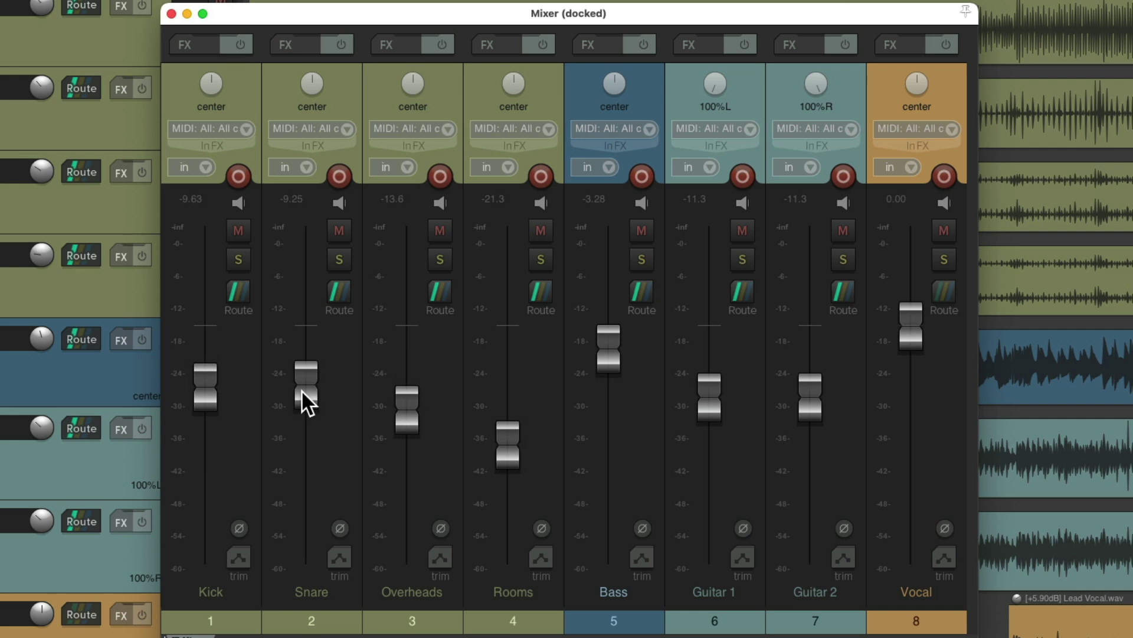
pyautogui.press('super+z')
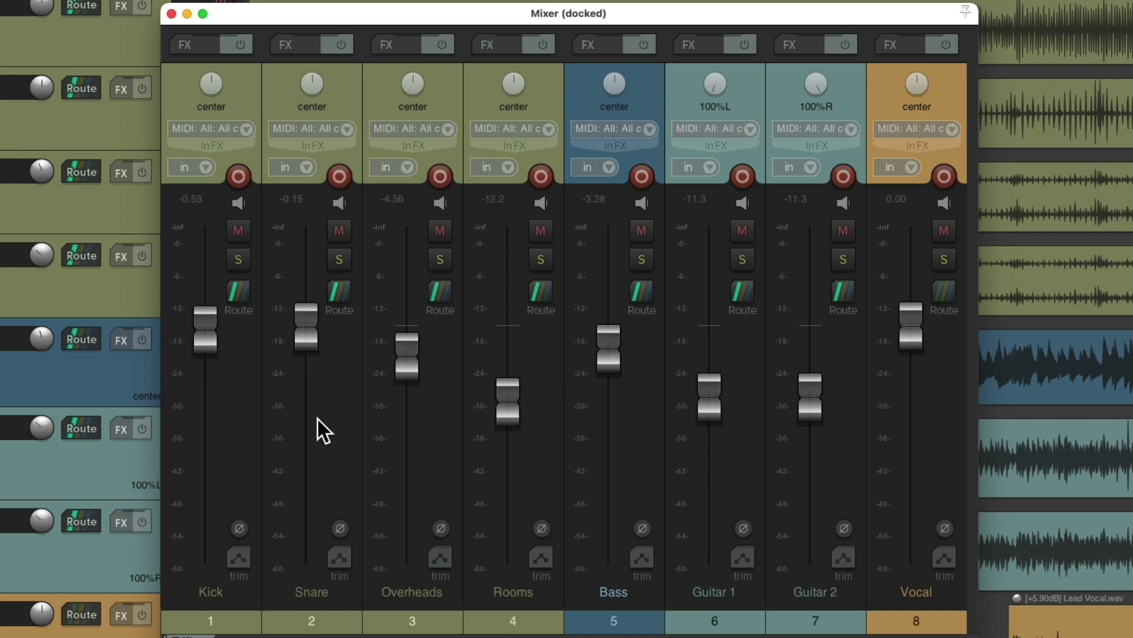
# Toggle mute, solo and record arm on and off on the Overheads channel to test the track group
pyautogui.click(444, 234)
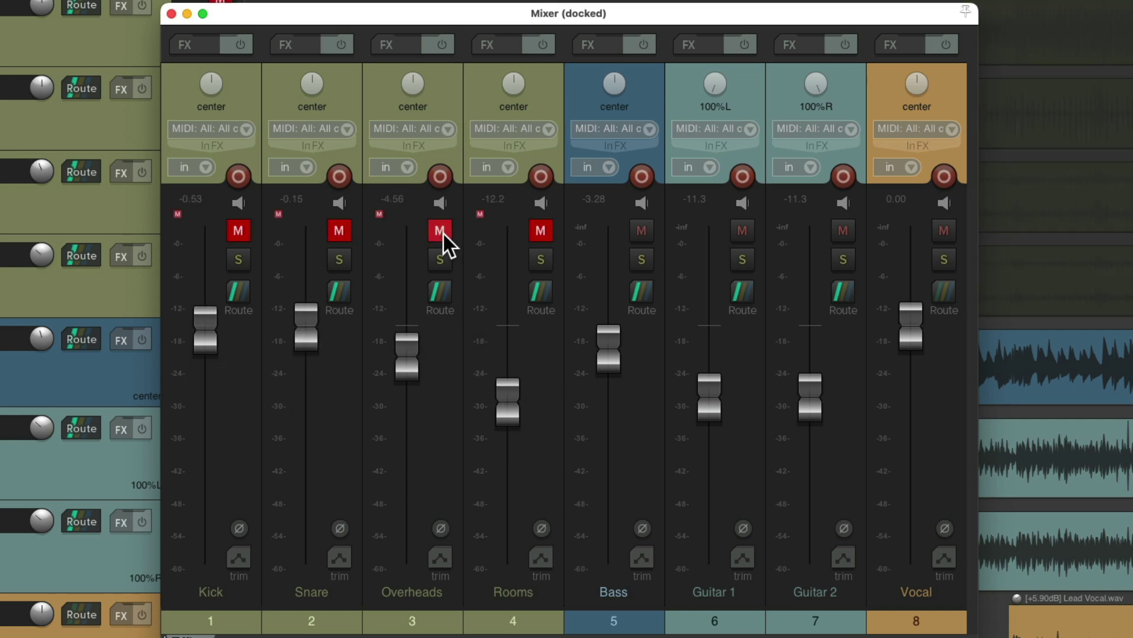
pyautogui.click(444, 234)
pyautogui.click(440, 259)
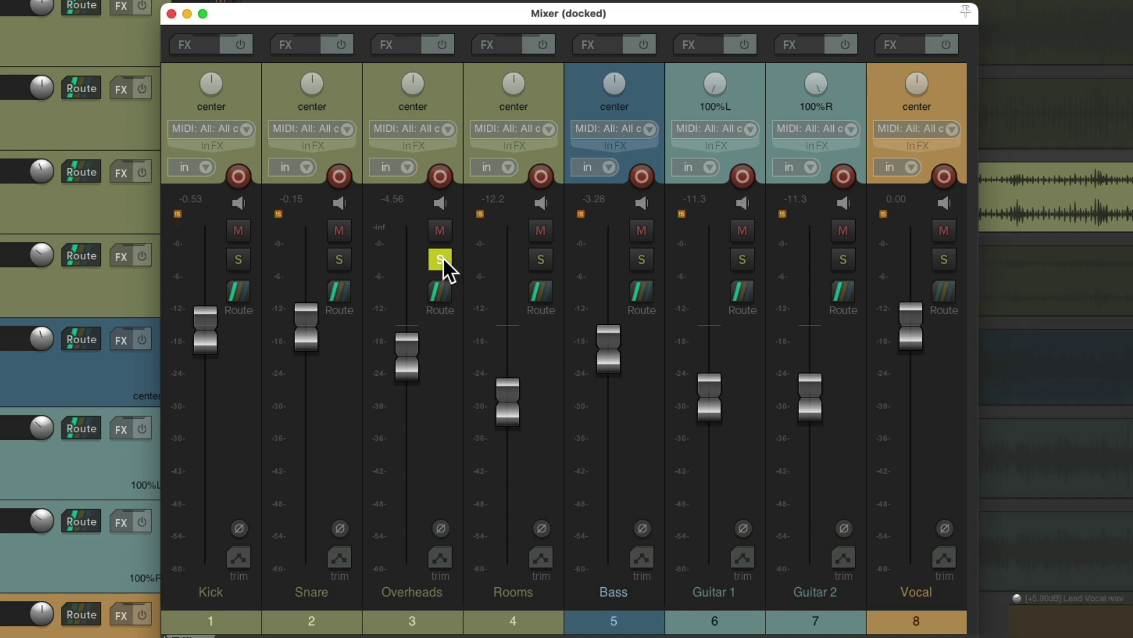
pyautogui.click(443, 258)
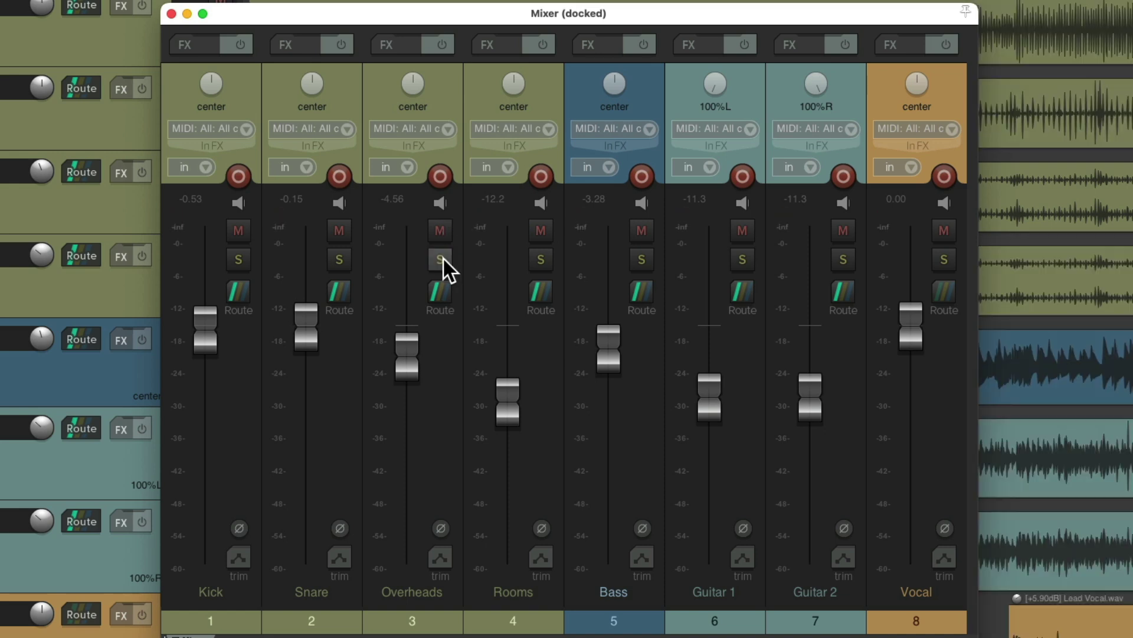
pyautogui.click(441, 176)
pyautogui.click(441, 176)
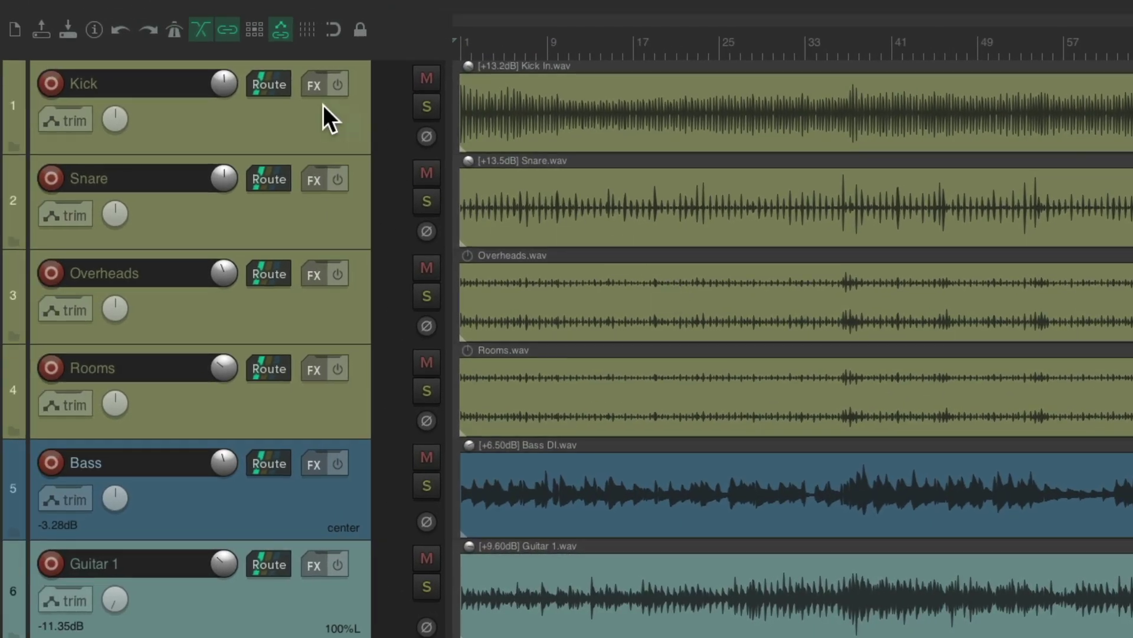
# Clear all Group 1 grouping flags for the Kick, Snare, Overheads and Rooms tracks
pyautogui.click(323, 105)
pyautogui.keyDown('shift'); pyautogui.click(327, 408); pyautogui.keyUp('shift')
pyautogui.hotkey('shift', 'g')
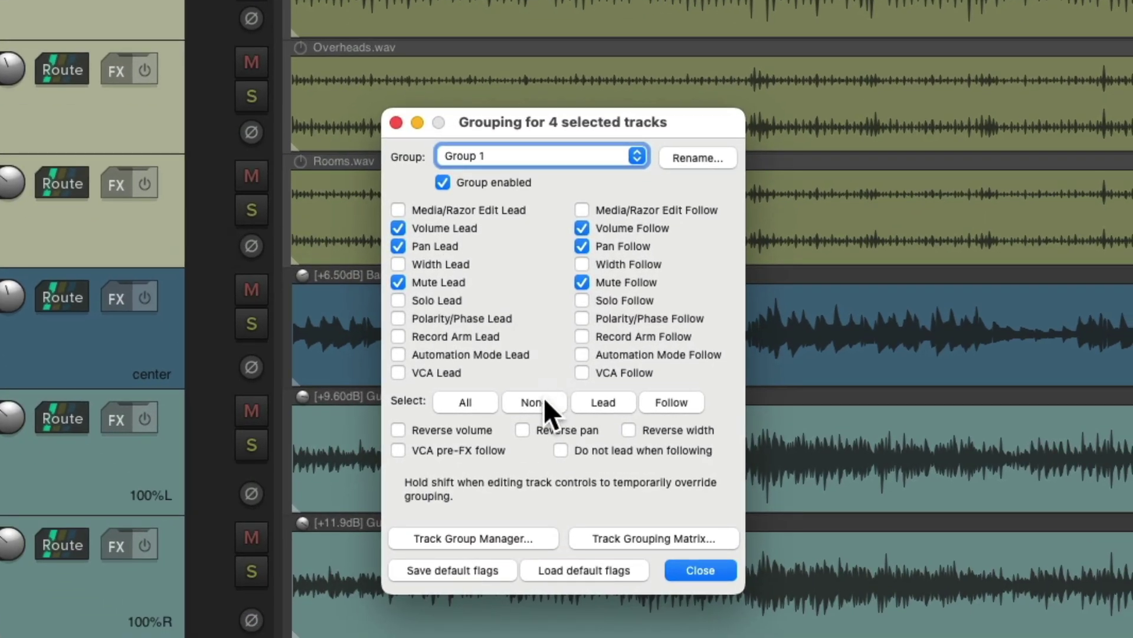
pyautogui.click(534, 402)
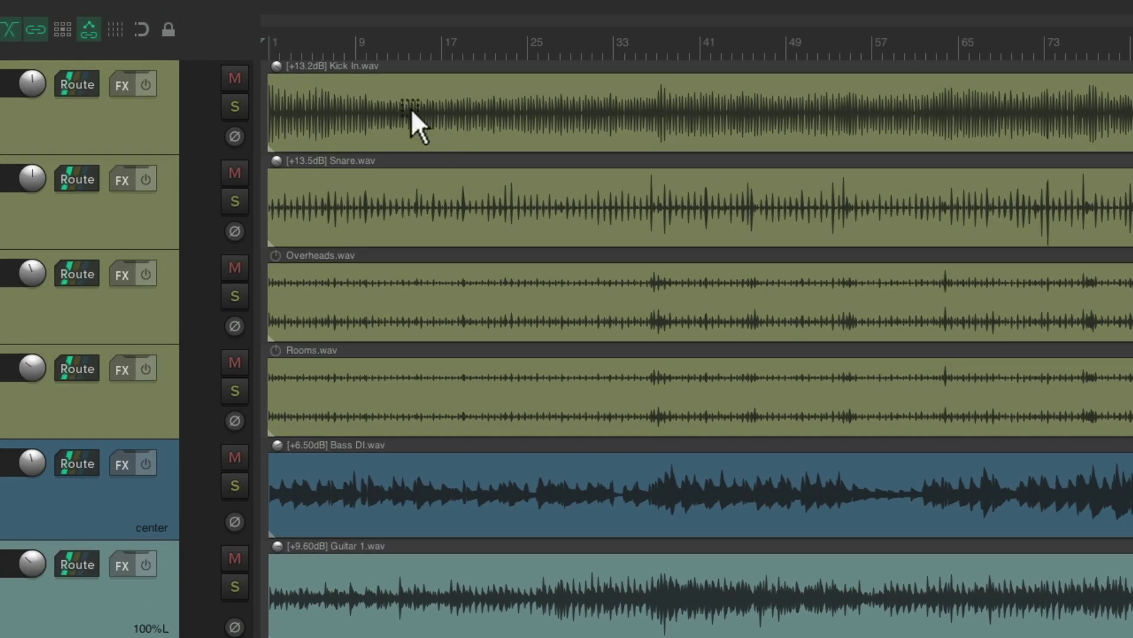
# Group the Kick, Snare, Overheads and Rooms media items together, and deselect them
pyautogui.moveTo(411, 108); pyautogui.dragTo(721, 379)
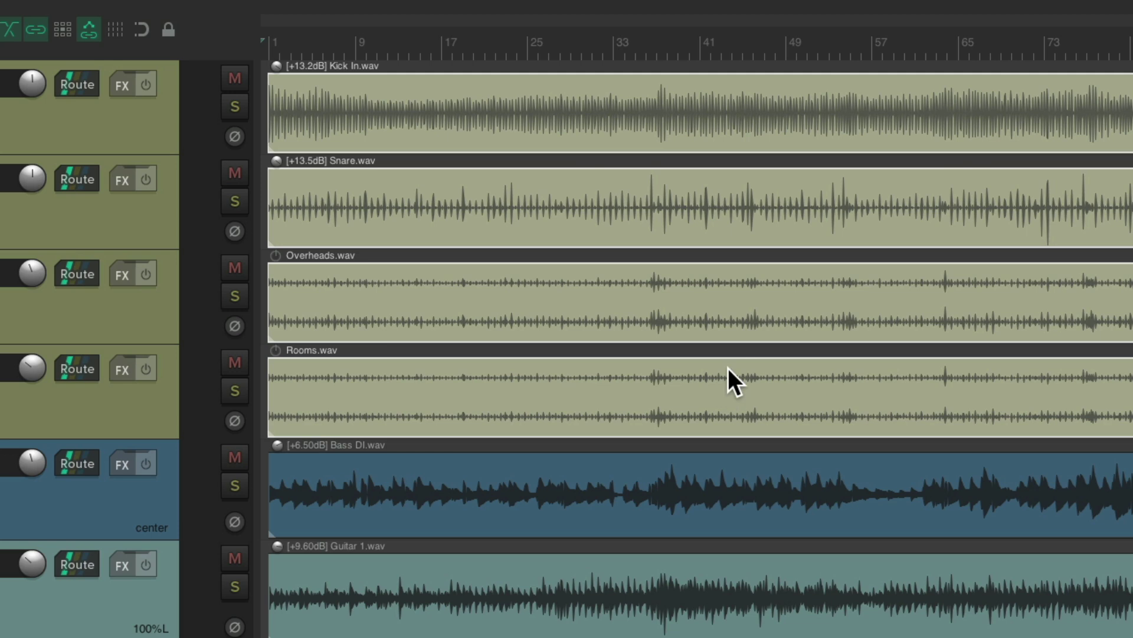
pyautogui.click(523, 100)
pyautogui.keyDown('ctrl'); pyautogui.click(526, 189); pyautogui.keyUp('ctrl')
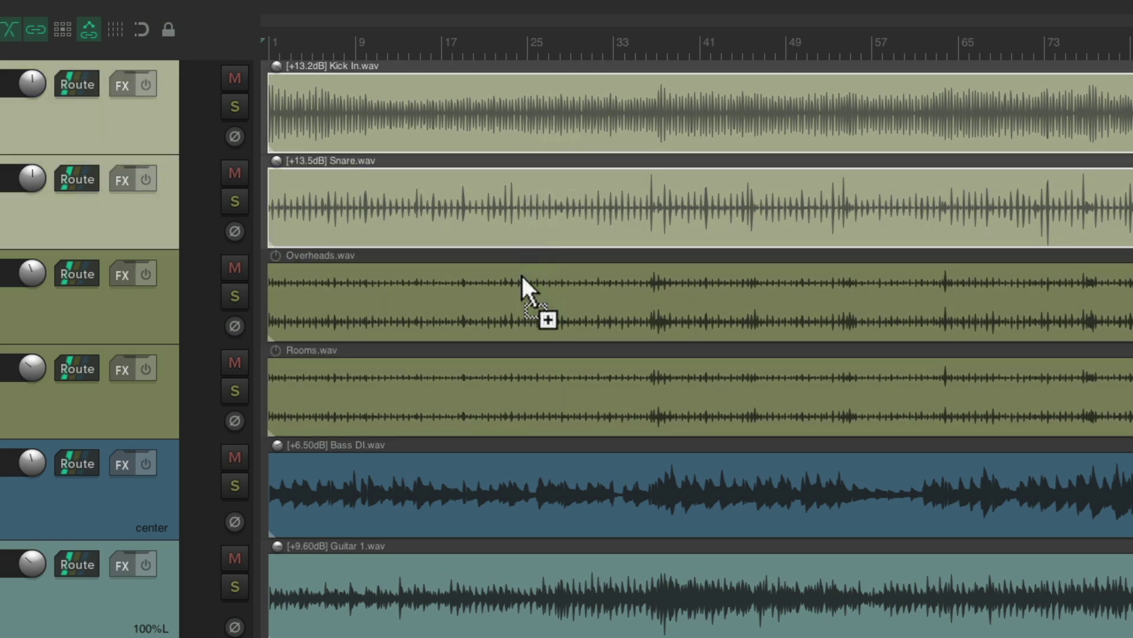
pyautogui.keyDown('ctrl'); pyautogui.click(522, 295); pyautogui.keyUp('ctrl')
pyautogui.keyDown('ctrl'); pyautogui.click(547, 366); pyautogui.keyUp('ctrl')
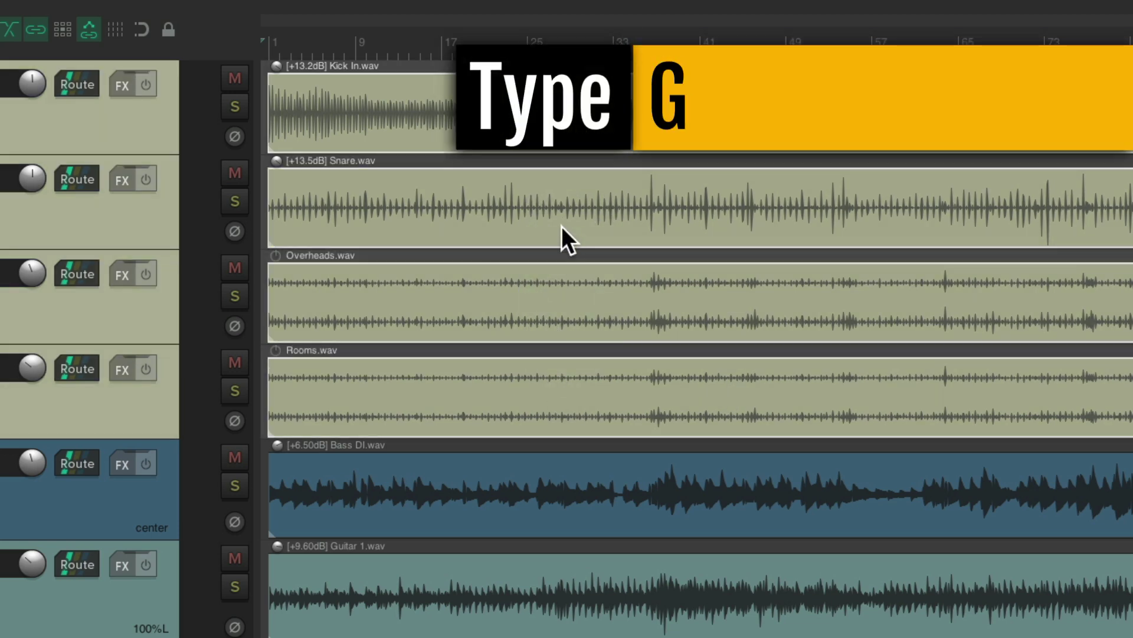
pyautogui.press('g')
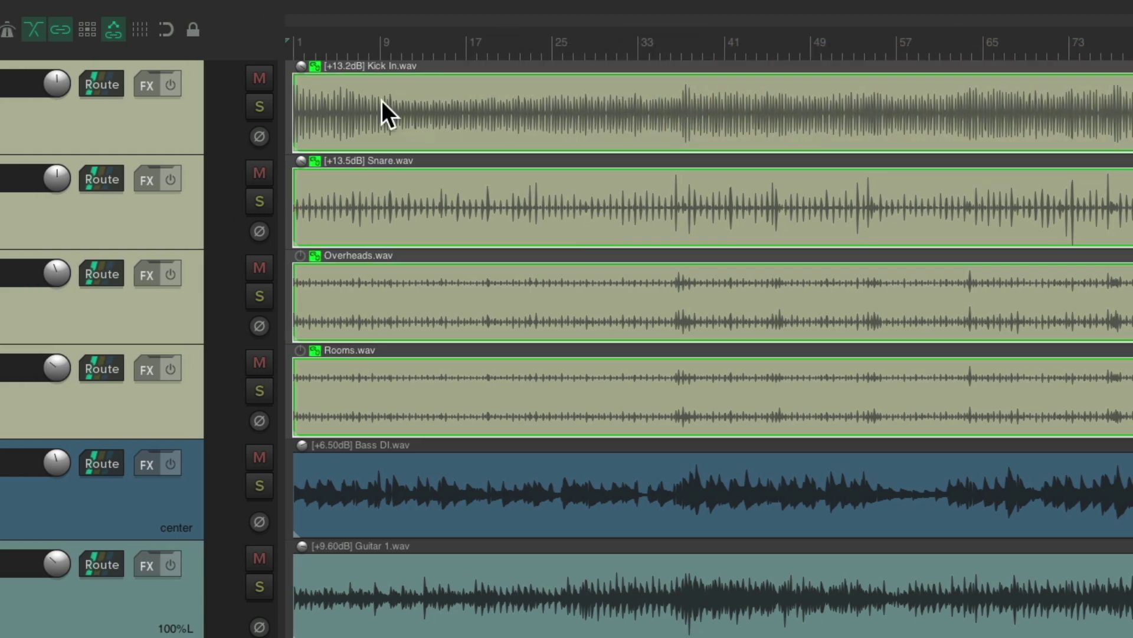
pyautogui.press('Escape')
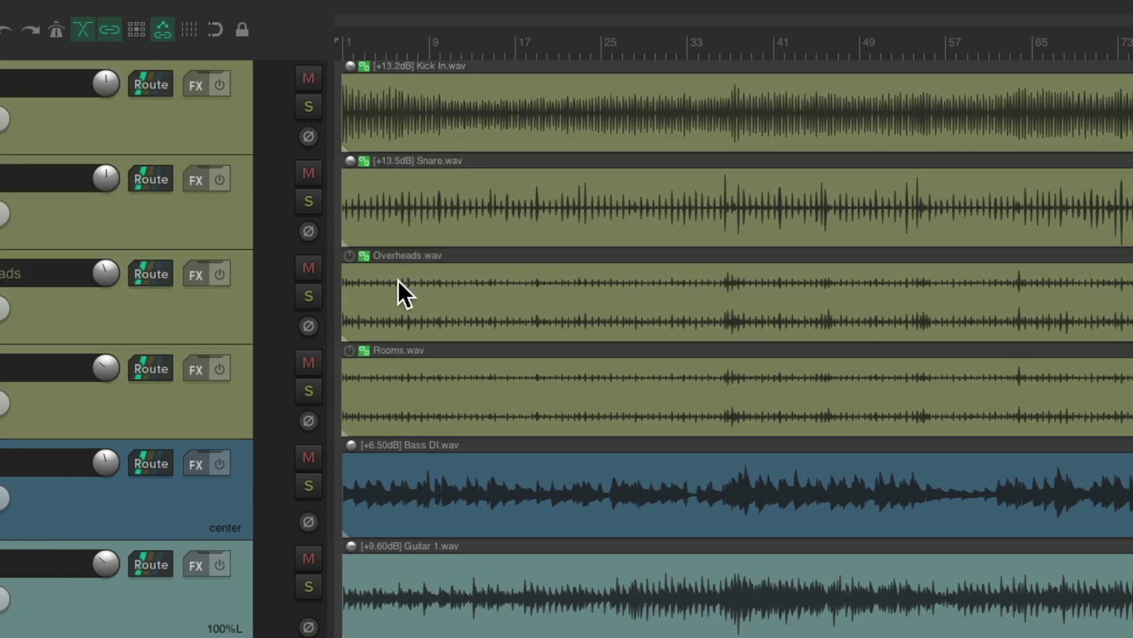
# Try shifting the grouped drum items several bars later by the Kick, Snare and Overheads items, undoing each move
pyautogui.moveTo(569, 100); pyautogui.dragTo(663, 133)
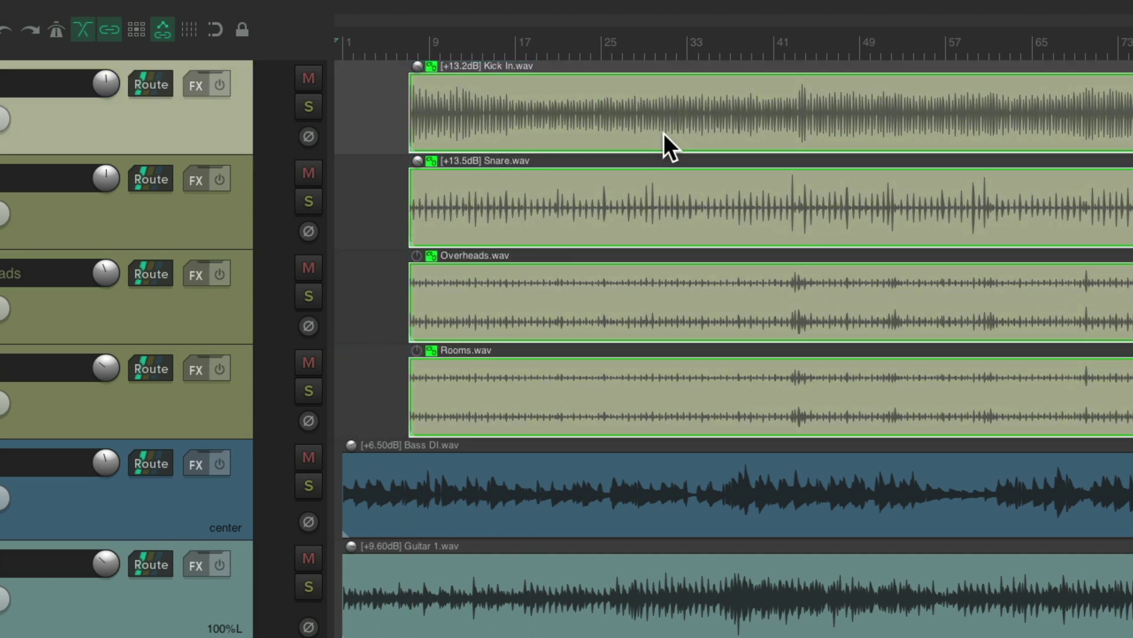
pyautogui.hotkey('ctrl', 'z')
pyautogui.moveTo(556, 182); pyautogui.dragTo(640, 219)
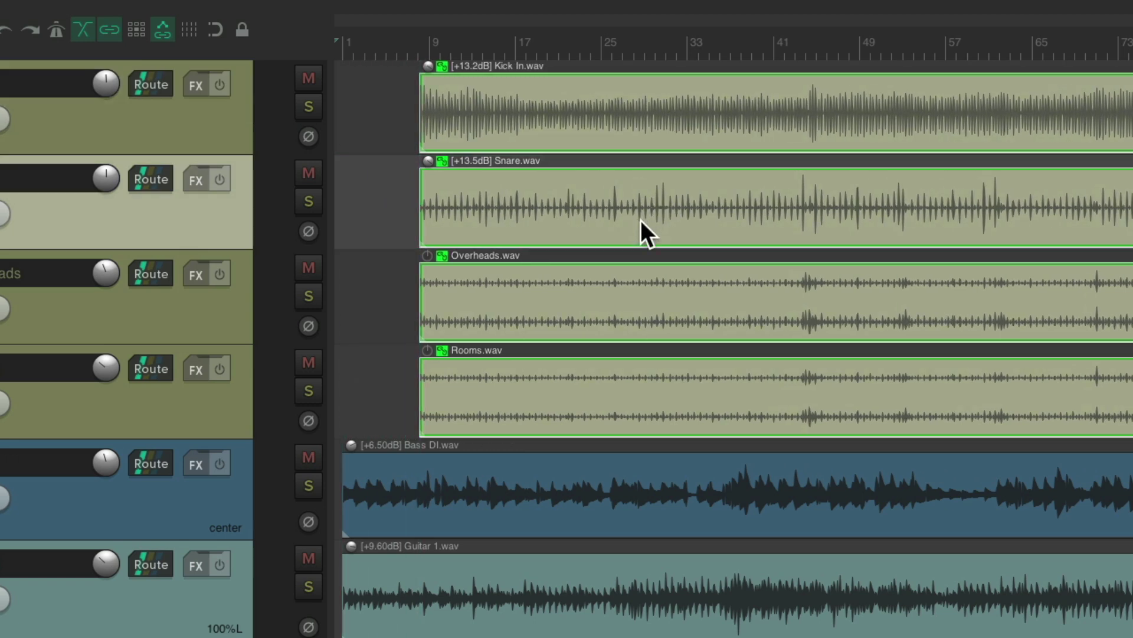
pyautogui.hotkey('ctrl', 'z')
pyautogui.moveTo(554, 296); pyautogui.dragTo(626, 292)
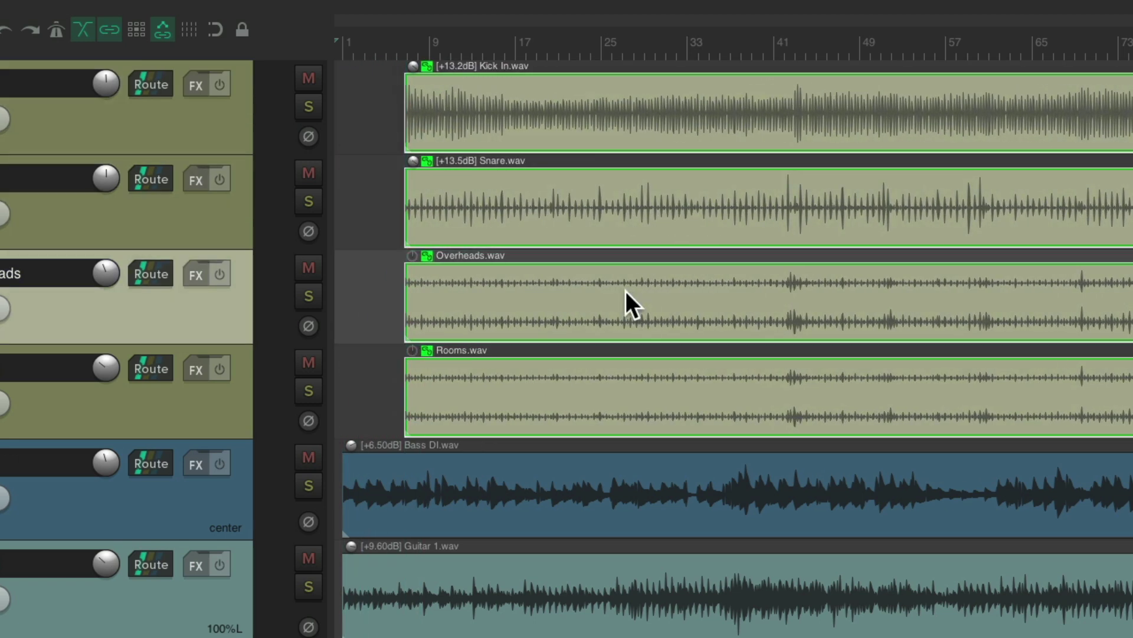
pyautogui.hotkey('ctrl', 'z')
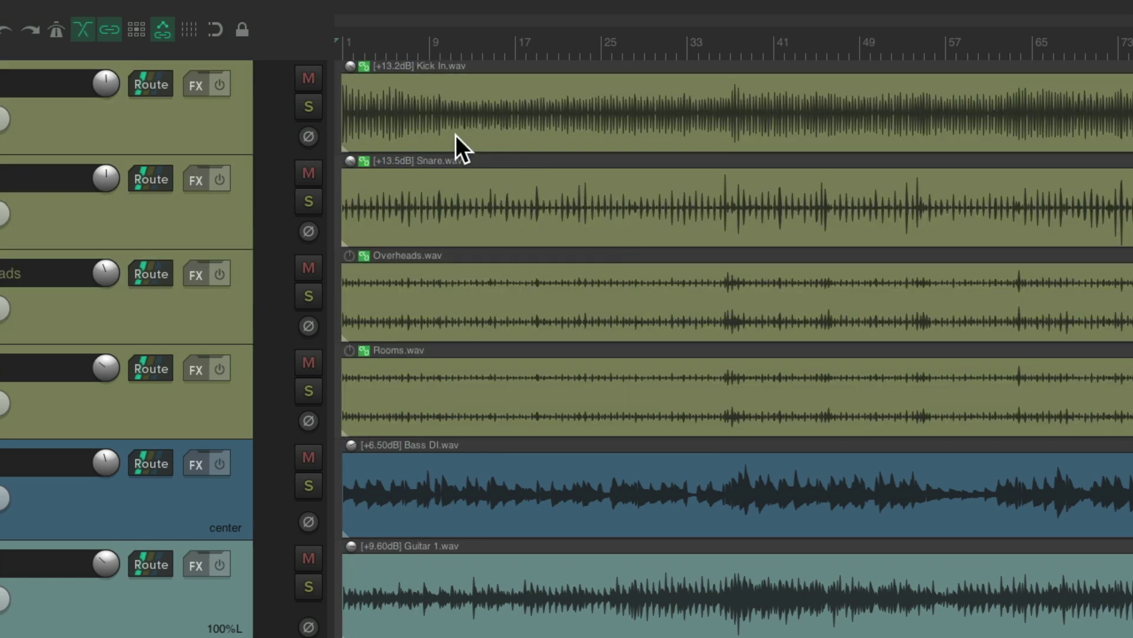
# Split the grouped drum items at three places between about bars 11 and 37, and undo the splits and the item grouping
pyautogui.press('s')
pyautogui.press('s')
pyautogui.press('s')
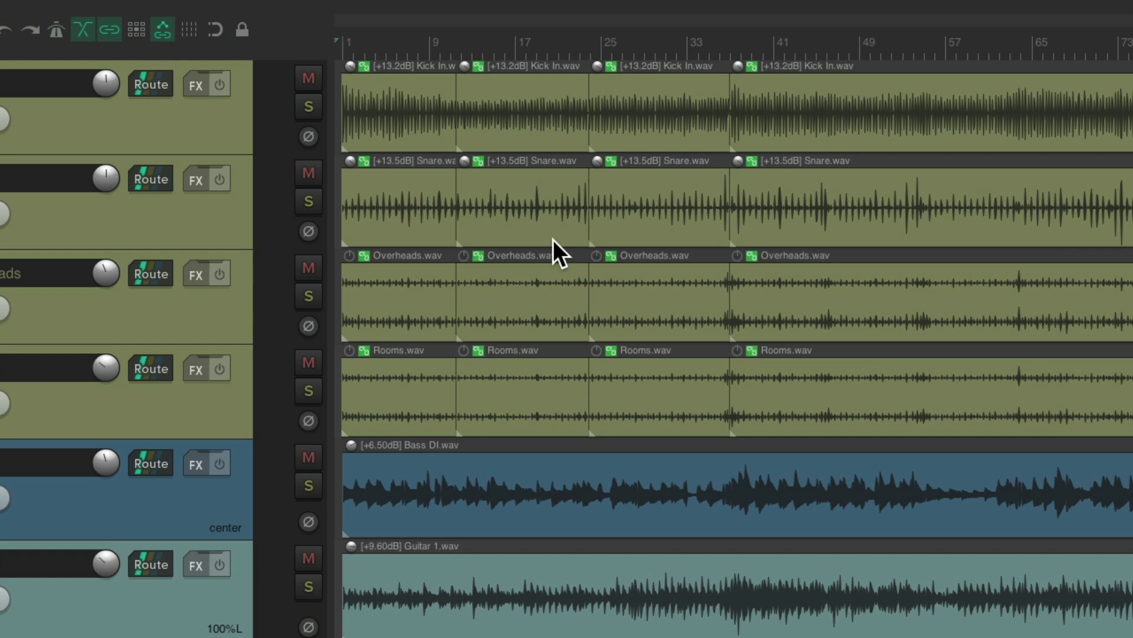
pyautogui.hotkey('ctrl', 'z')
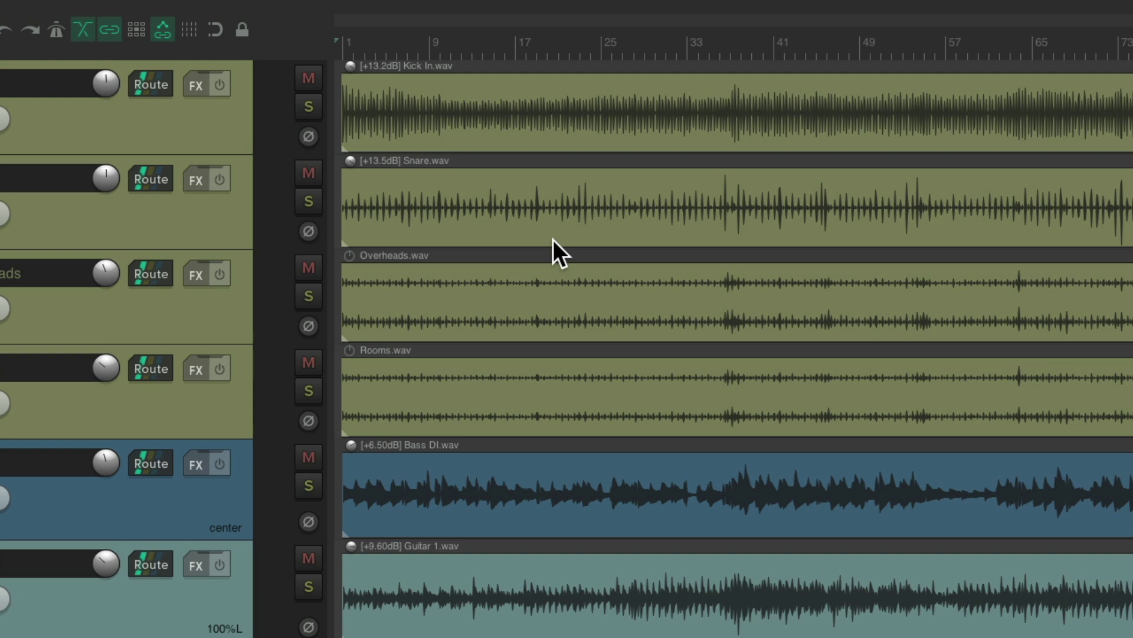
# Enable Media/Razor Edit Lead in Group 1 for the Kick, Snare, Overheads and Rooms tracks
pyautogui.click(234, 133)
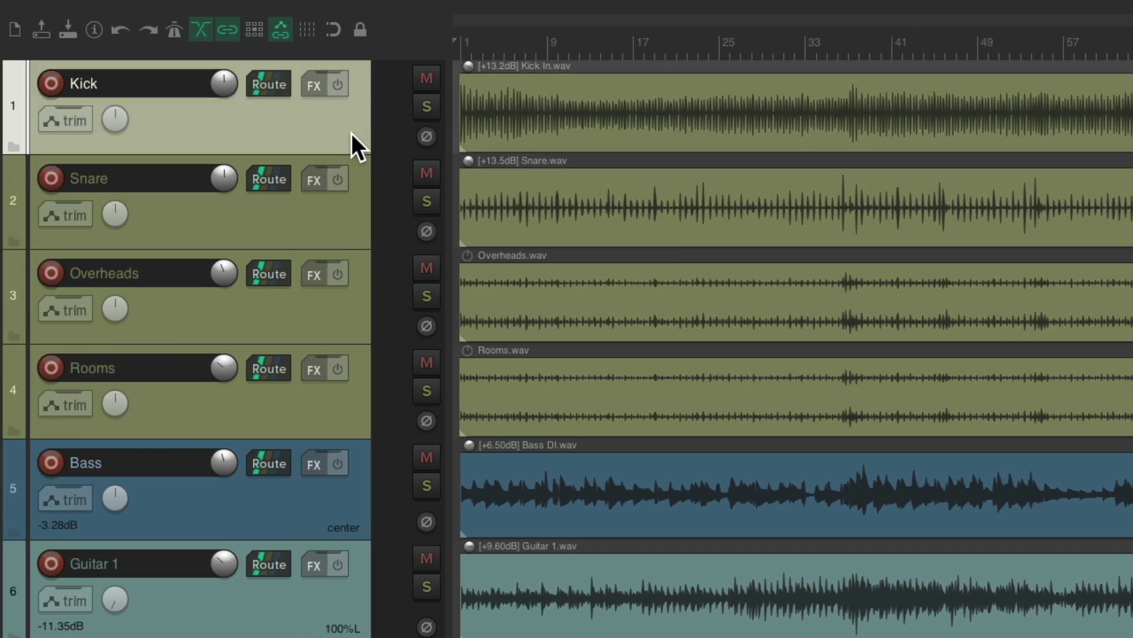
pyautogui.keyDown('shift'); pyautogui.click(343, 395); pyautogui.keyUp('shift')
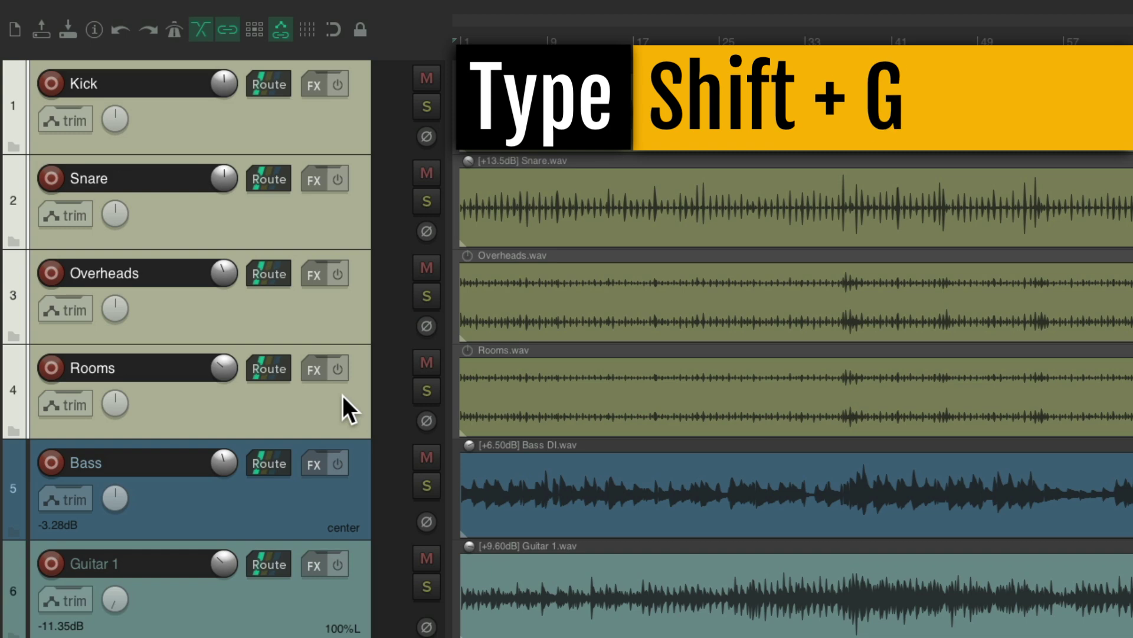
pyautogui.hotkey('shift', 'g')
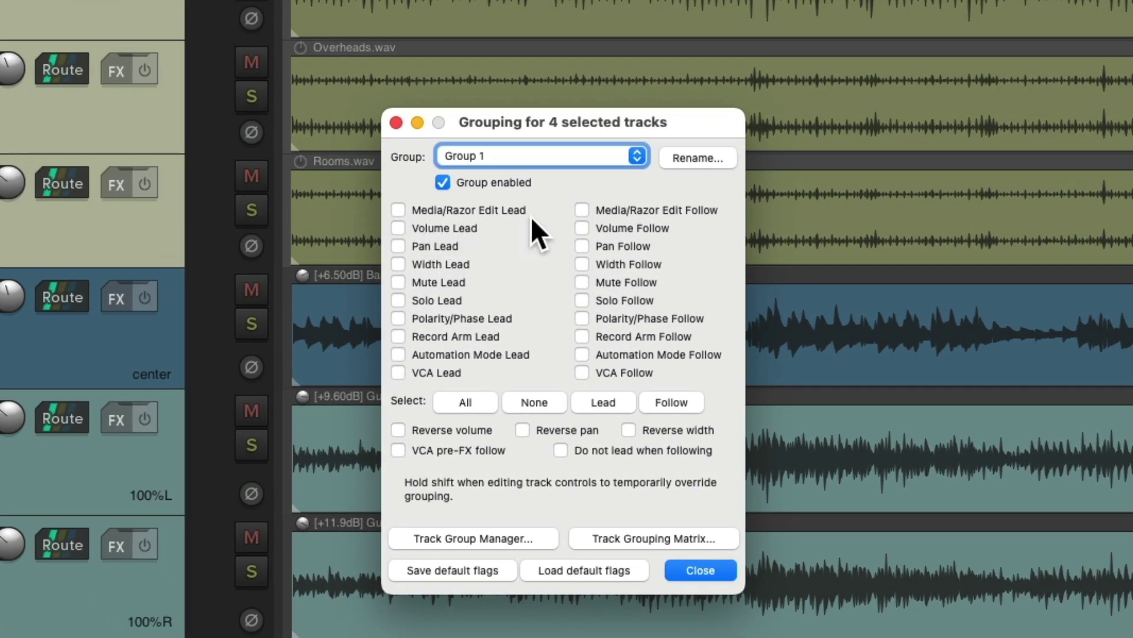
pyautogui.click(398, 210)
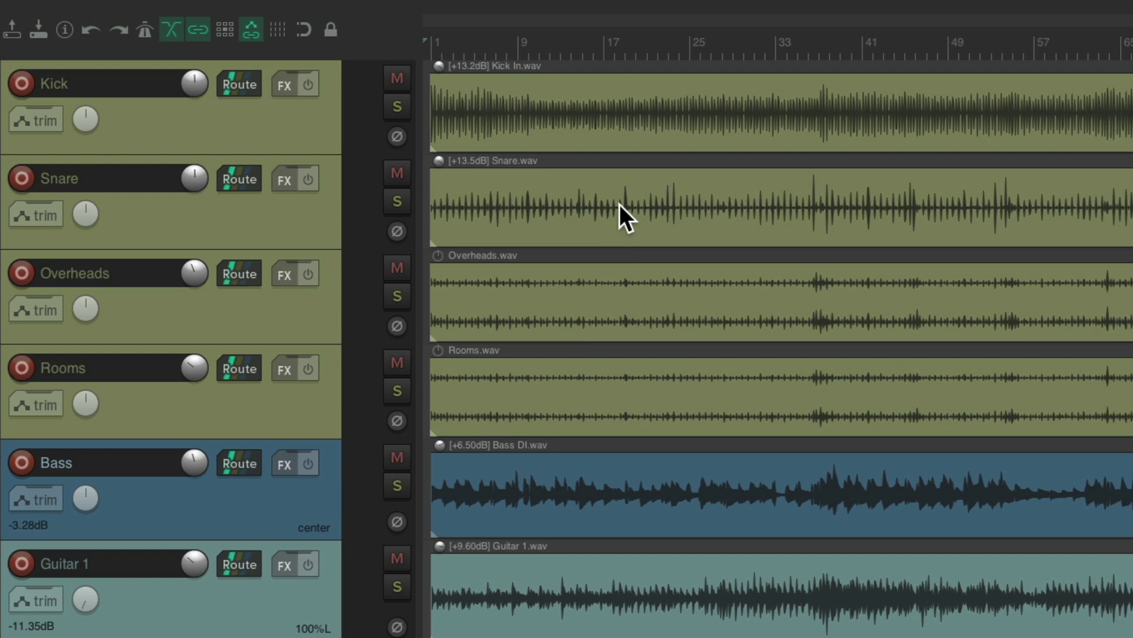
# Try shifting the drum items several bars later by the Kick item, and undo the move
pyautogui.click(488, 106)
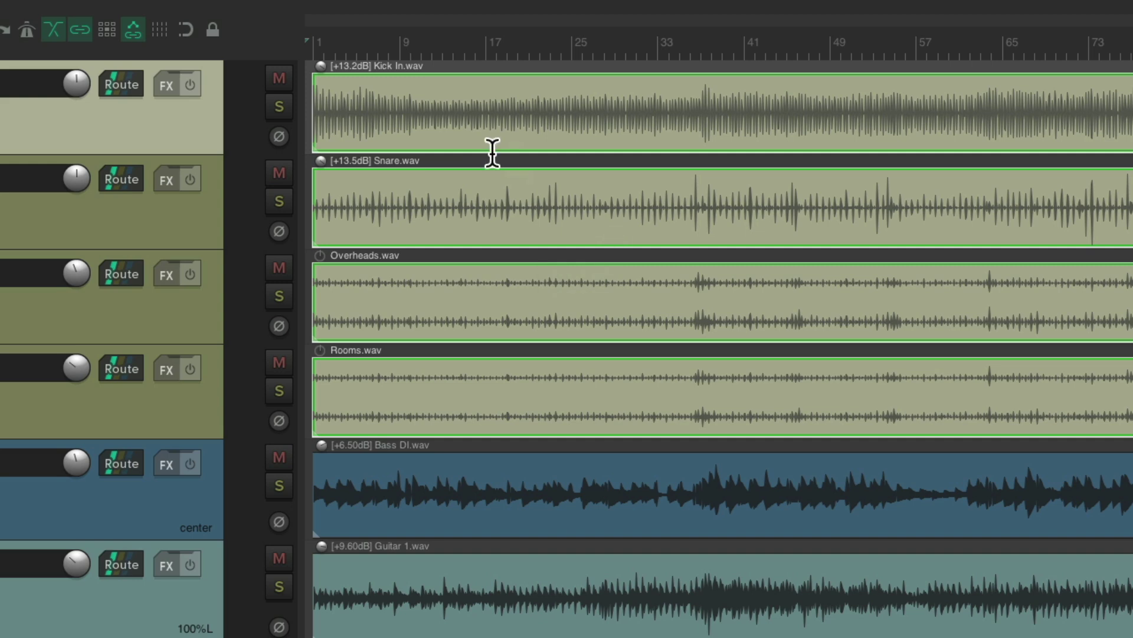
pyautogui.moveTo(435, 113); pyautogui.dragTo(608, 109)
pyautogui.hotkey('ctrl', 'z')
pyautogui.hotkey('ctrl', 'z')
# Try a fade-in up to about bar 20 and a fade-out from about bar 62 on the drum items, and undo both fades
pyautogui.moveTo(320, 78); pyautogui.dragTo(514, 101)
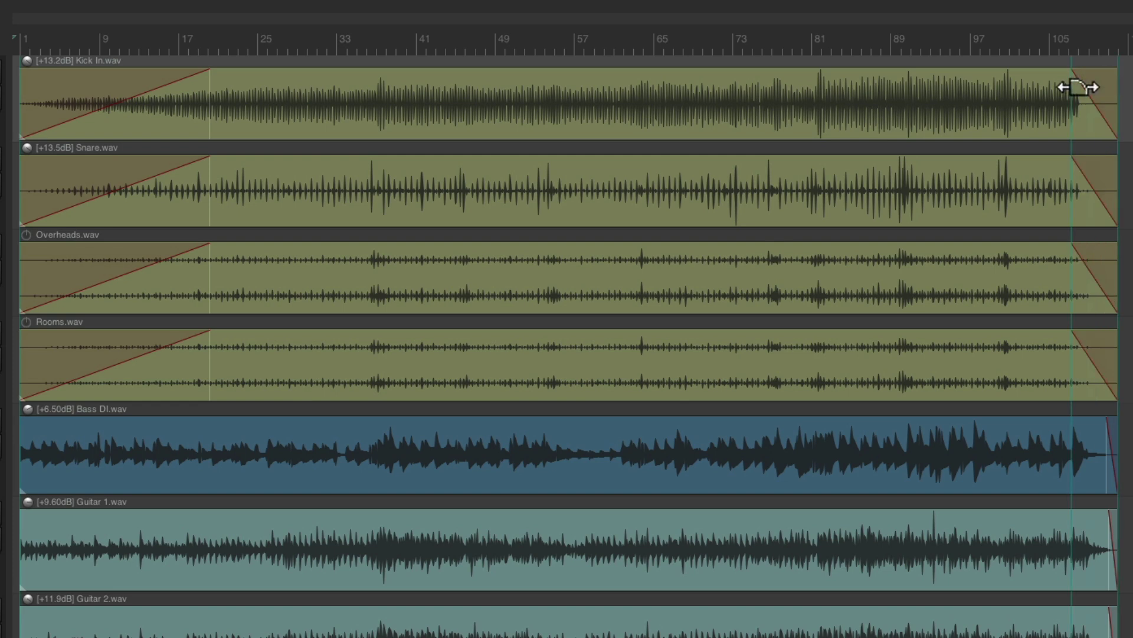
pyautogui.moveTo(1132, 94); pyautogui.dragTo(981, 128)
pyautogui.moveTo(633, 118); pyautogui.dragTo(630, 118)
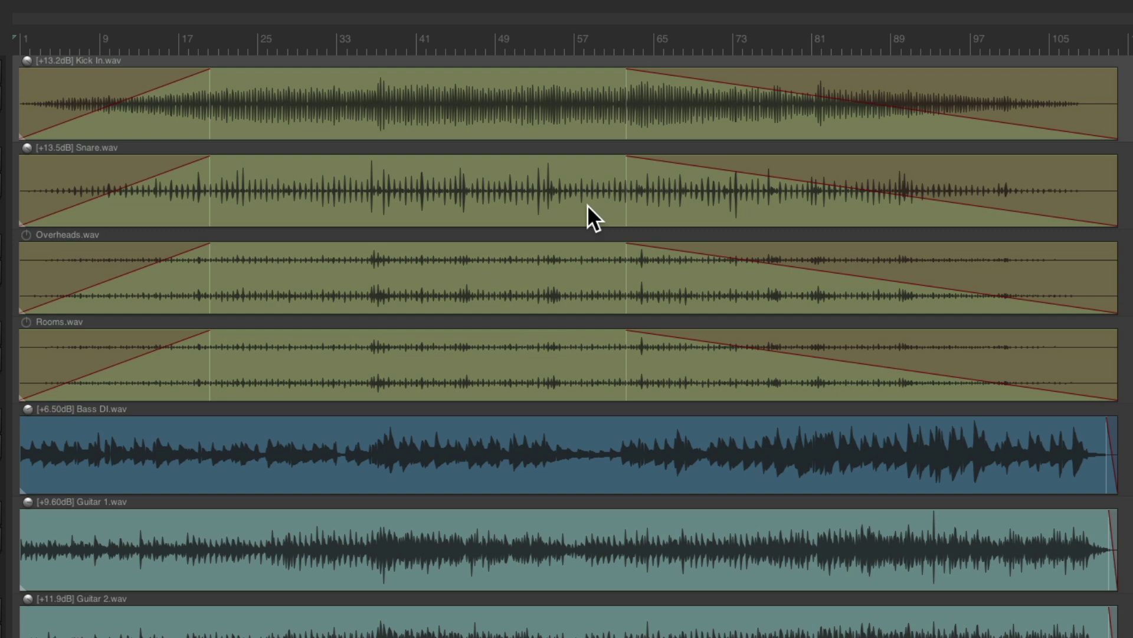
pyautogui.hotkey('ctrl', 'z')
pyautogui.hotkey('ctrl', 'z')
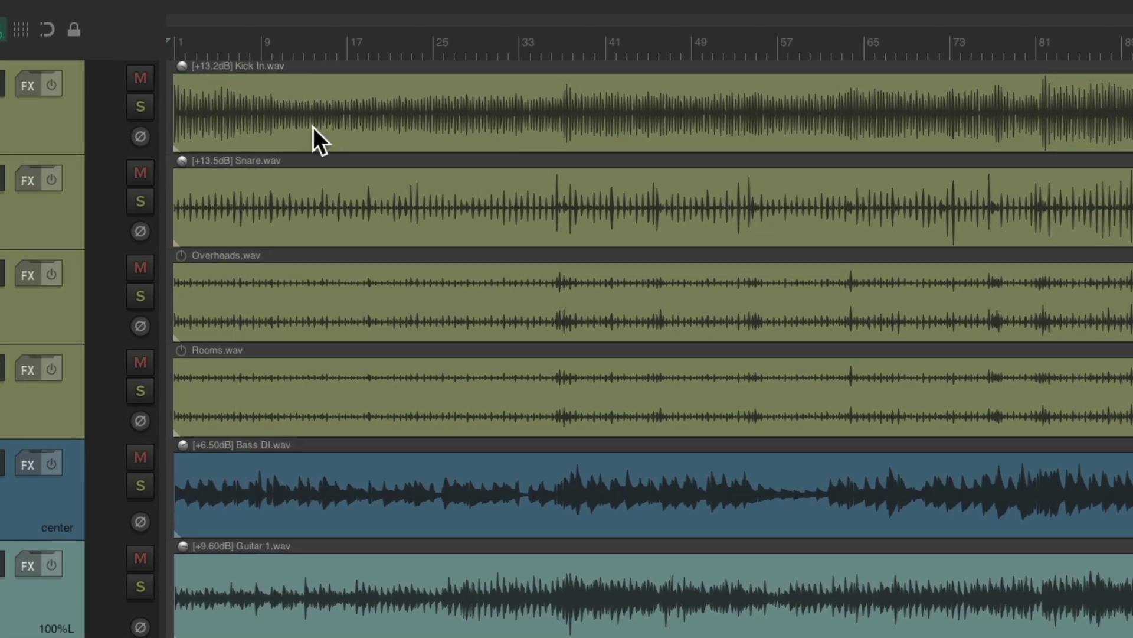
# Split the drum items at four places between about bars 12 and 62, and undo the splits
pyautogui.press('s')
pyautogui.press('s')
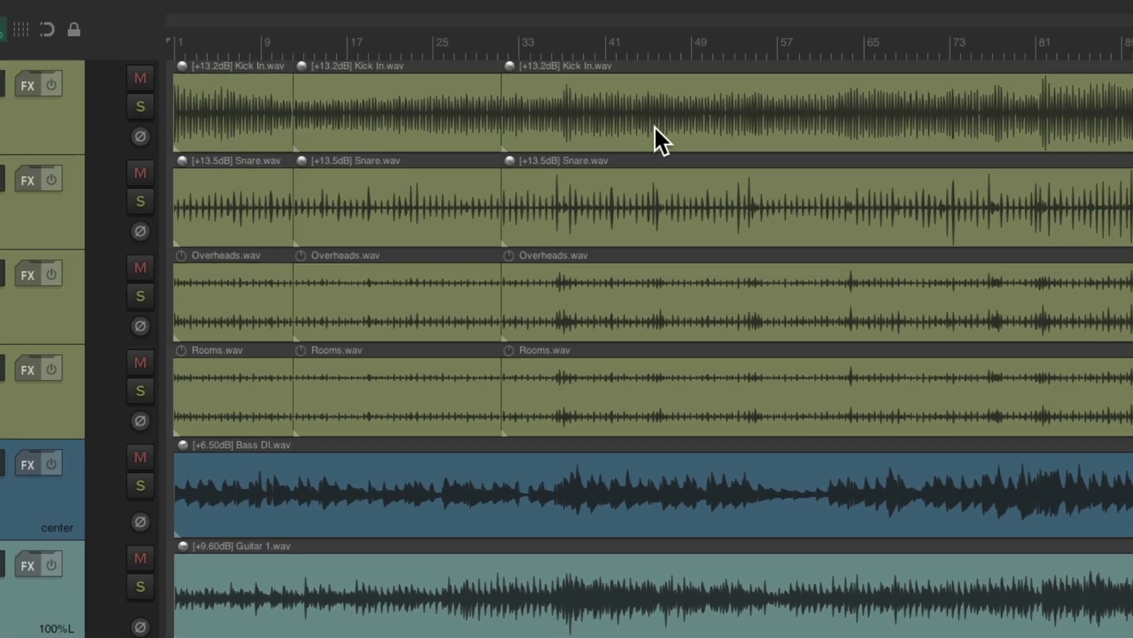
pyautogui.press('s')
pyautogui.press('s')
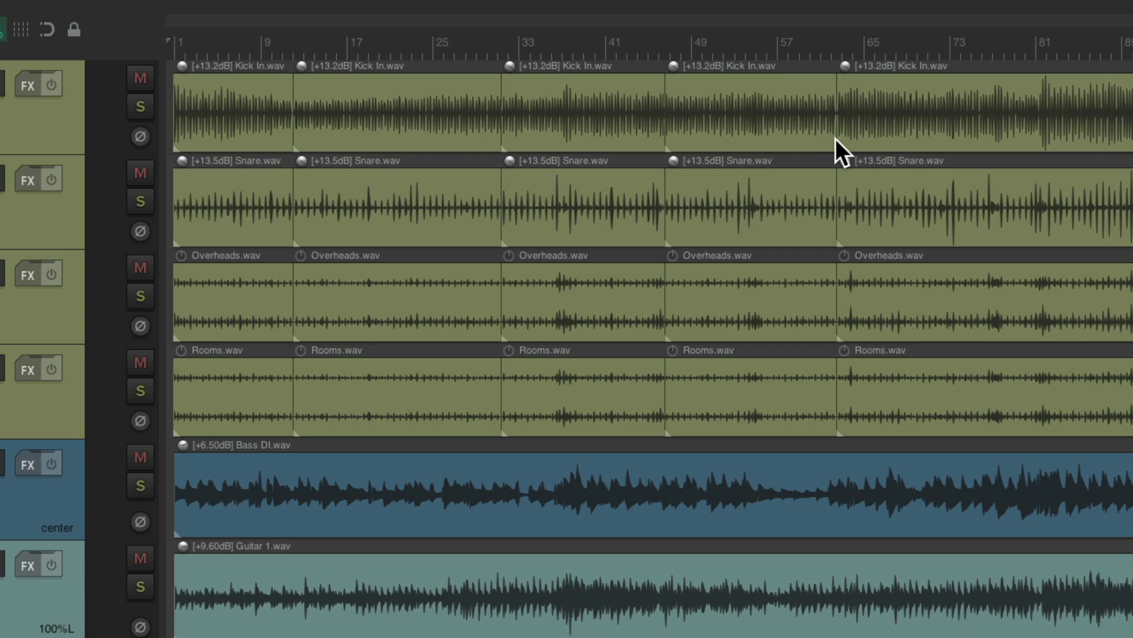
pyautogui.hotkey('ctrl', 'z')
pyautogui.hotkey('ctrl', 'z')
pyautogui.hotkey('ctrl', 'z')
pyautogui.hotkey('ctrl', 'z')
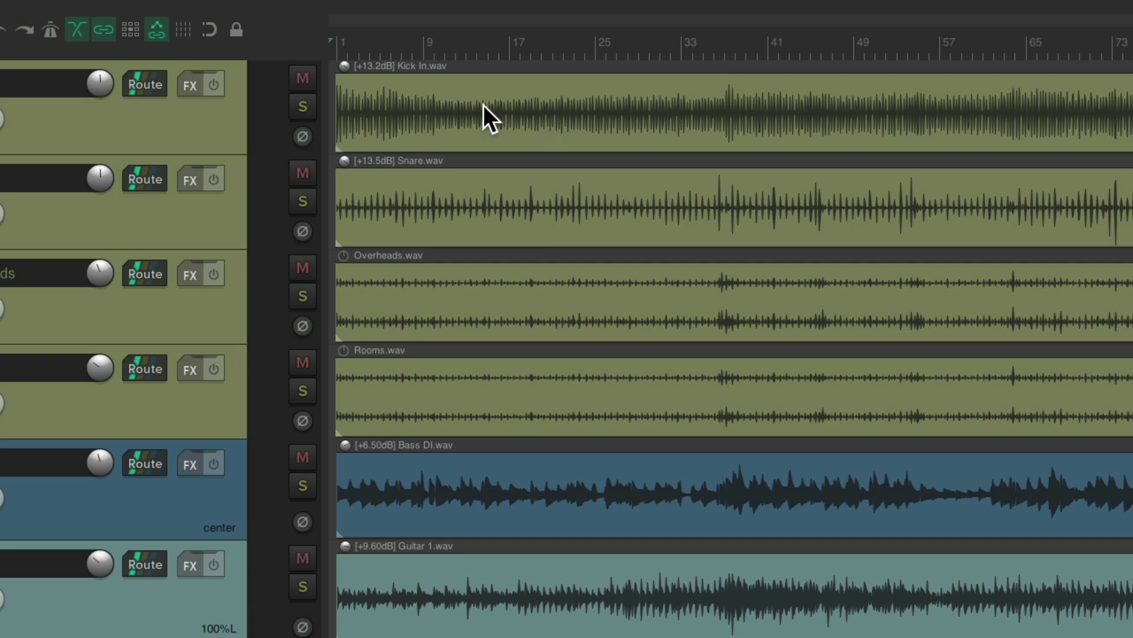
# Try shifting the unsplit drum items to about bar 14 by the Kick item, and undo the move
pyautogui.moveTo(458, 108); pyautogui.dragTo(579, 104)
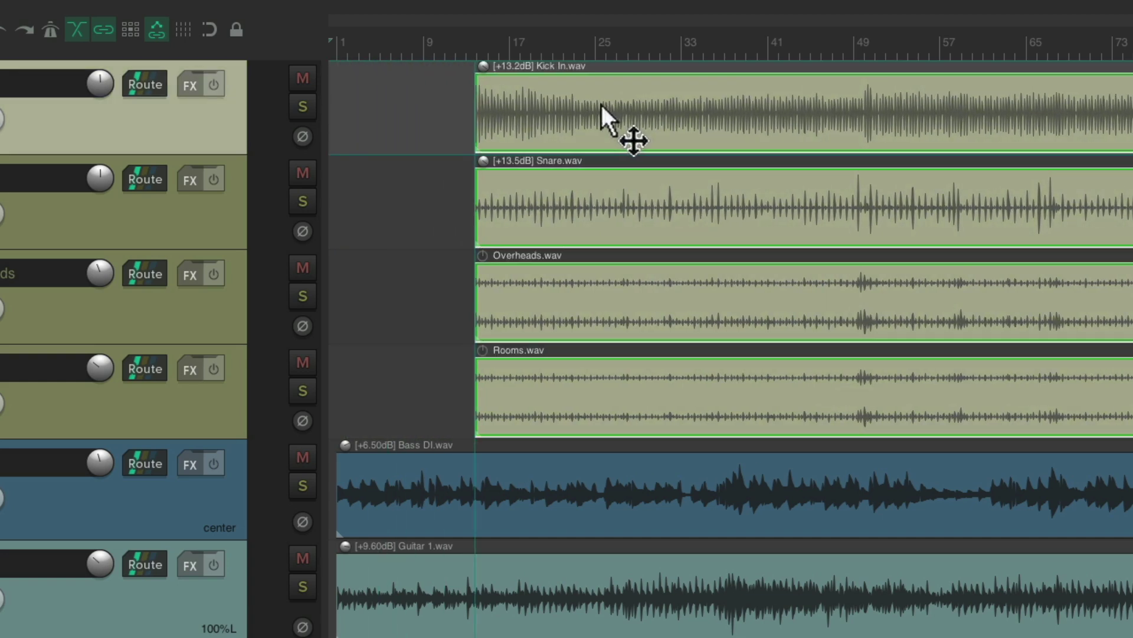
pyautogui.press('Escape')
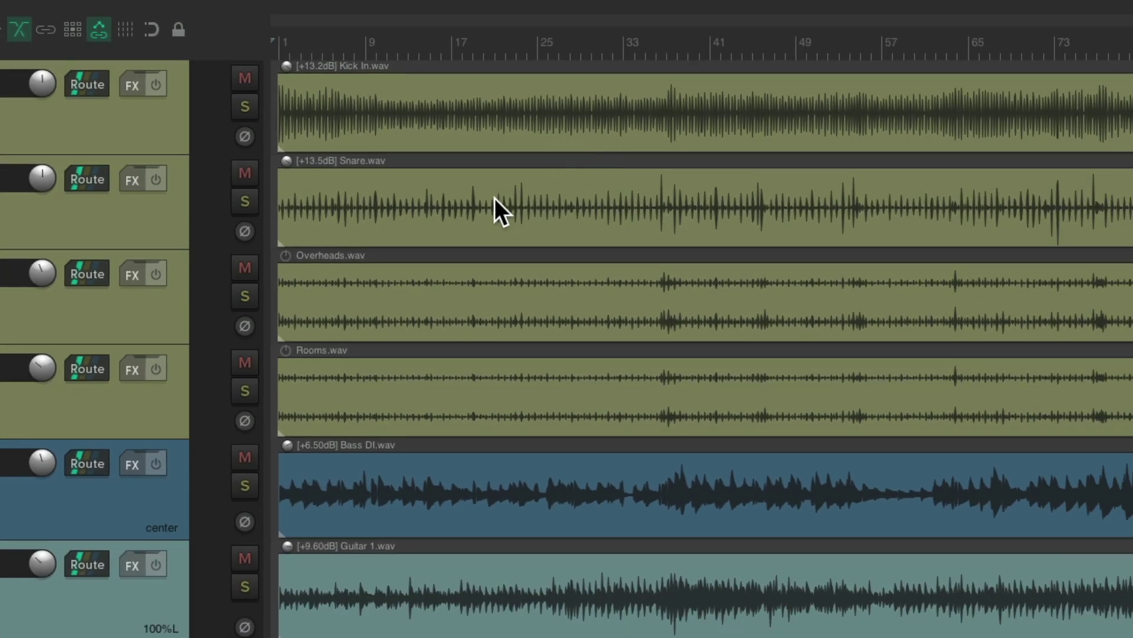
# Split only the Snare item at about bars 21 and 33, and try shifting all drum items by the Kick item, undoing the move
pyautogui.press('s')
pyautogui.press('s')
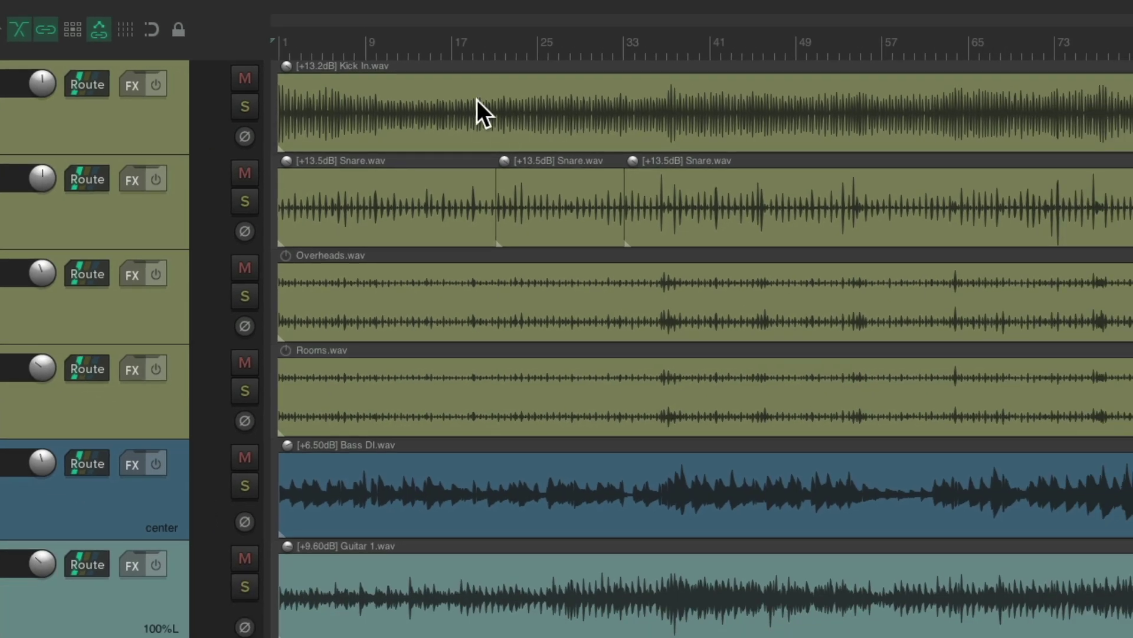
pyautogui.moveTo(477, 100); pyautogui.dragTo(581, 118)
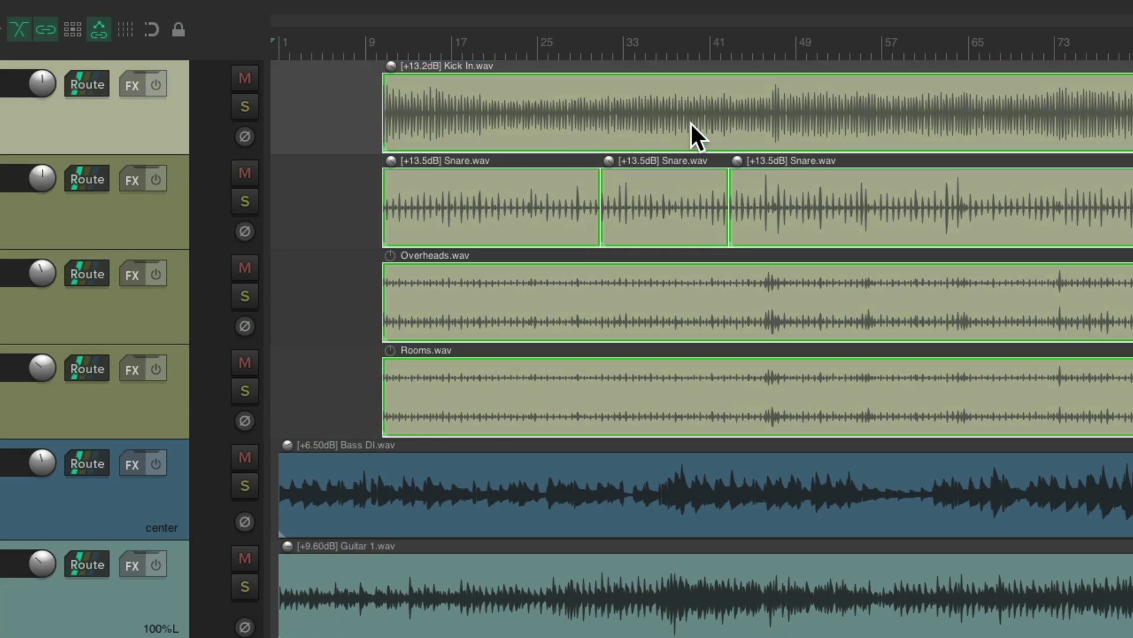
pyautogui.hotkey('ctrl', 'z')
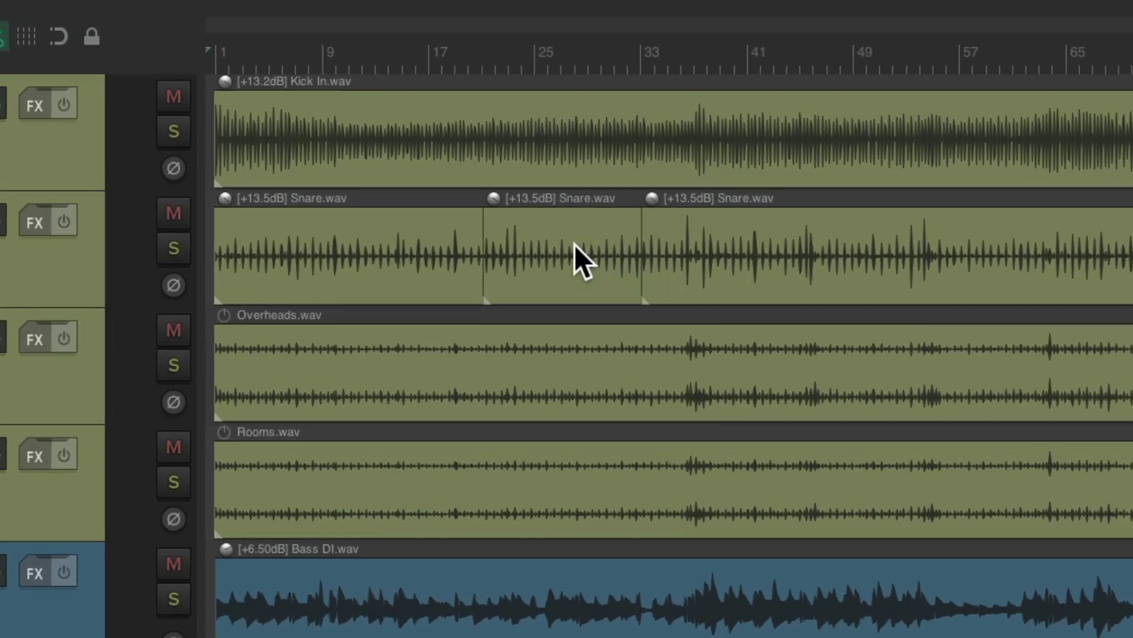
# Select the middle Snare piece, and split only the Overheads item at about bars 25 and 30
pyautogui.moveTo(555, 240); pyautogui.dragTo(526, 216)
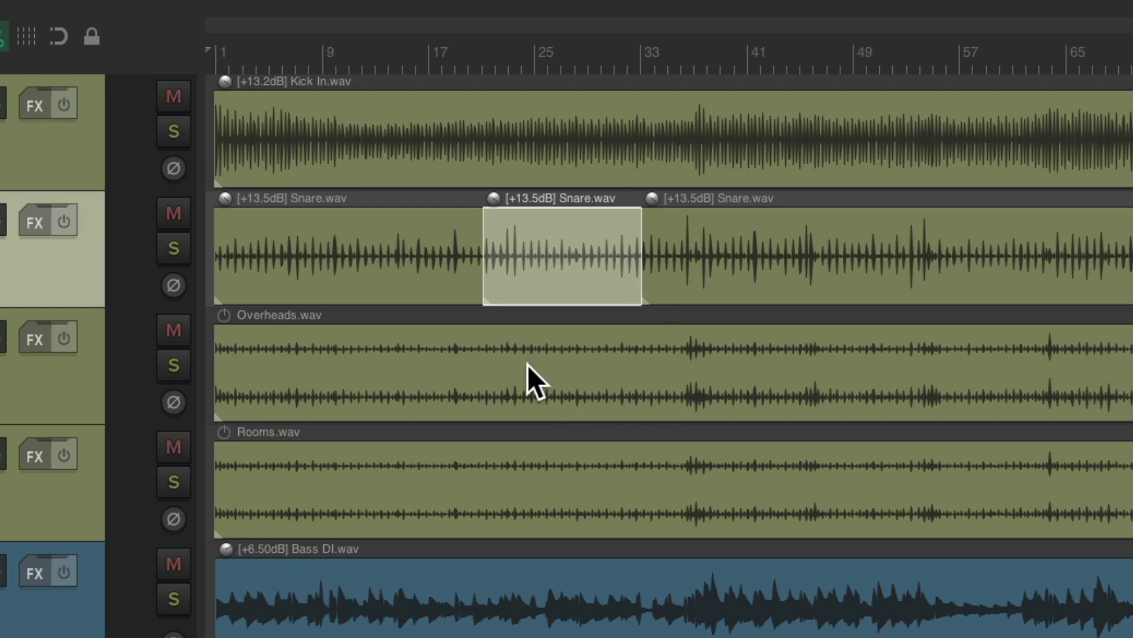
pyautogui.press('s')
pyautogui.press('s')
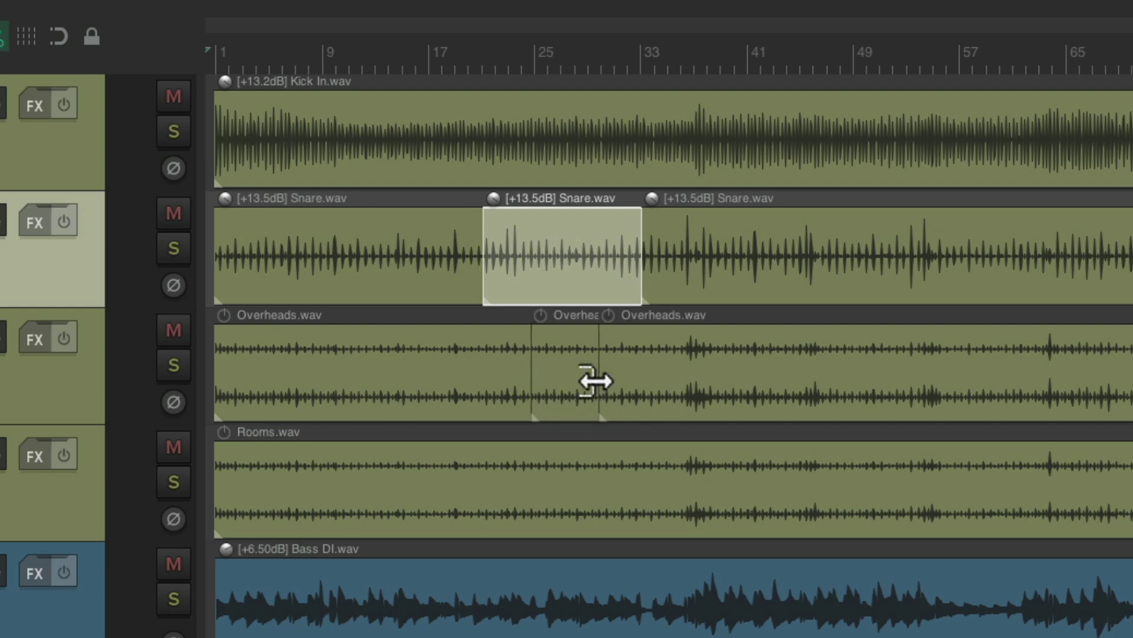
# Try moving the short Overheads piece to about bar 19 and the middle Snare piece slightly later, undoing each move
pyautogui.press('Escape')
pyautogui.moveTo(556, 350); pyautogui.dragTo(494, 347)
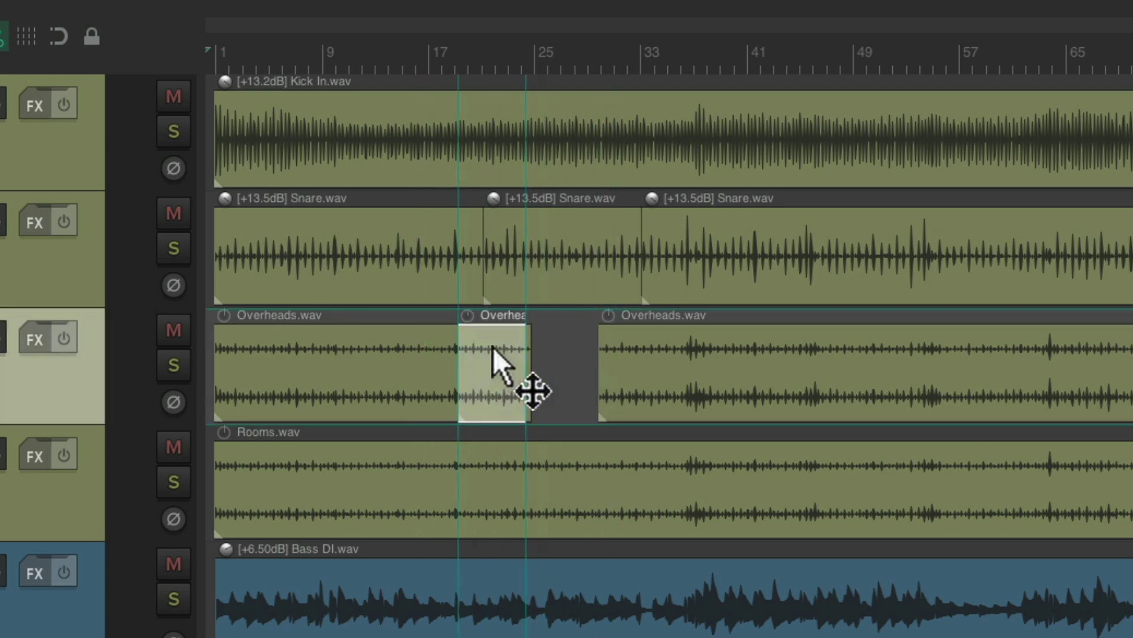
pyautogui.hotkey('ctrl', 'z')
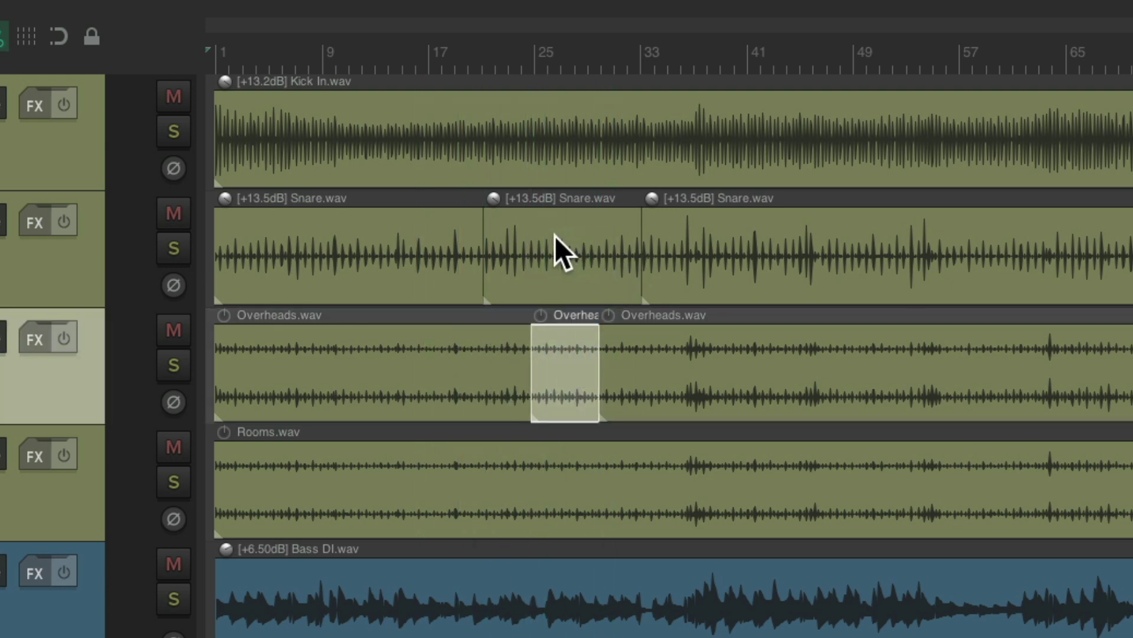
pyautogui.moveTo(551, 236)
pyautogui.mouseDown()
pyautogui.moveTo(476, 230)
pyautogui.moveTo(562, 236)
pyautogui.mouseUp()
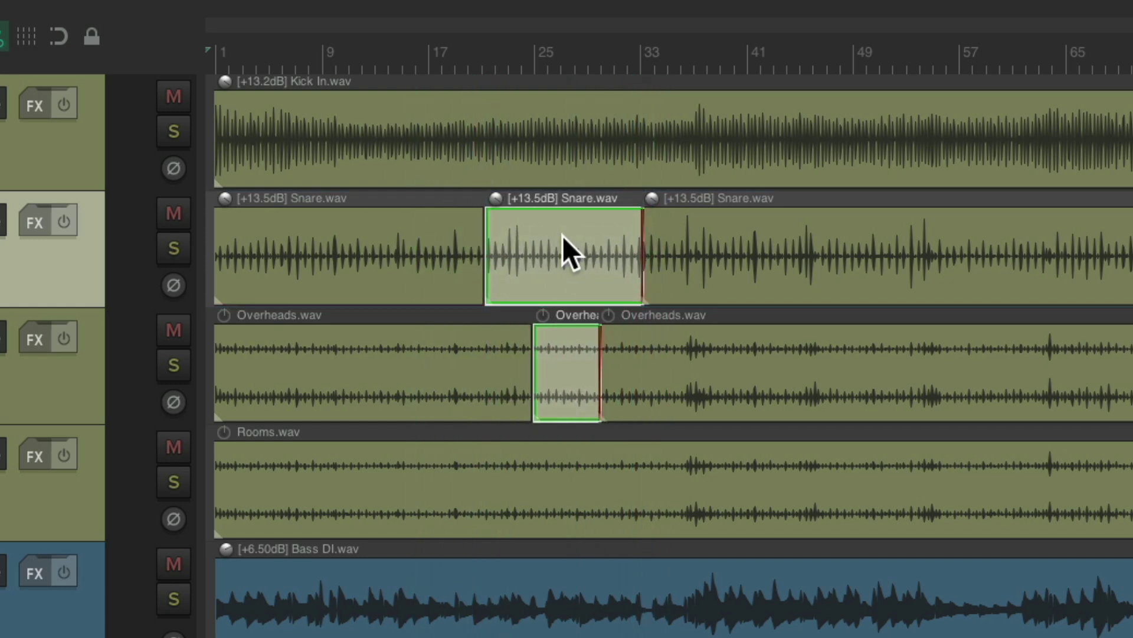
pyautogui.hotkey('ctrl', 'z')
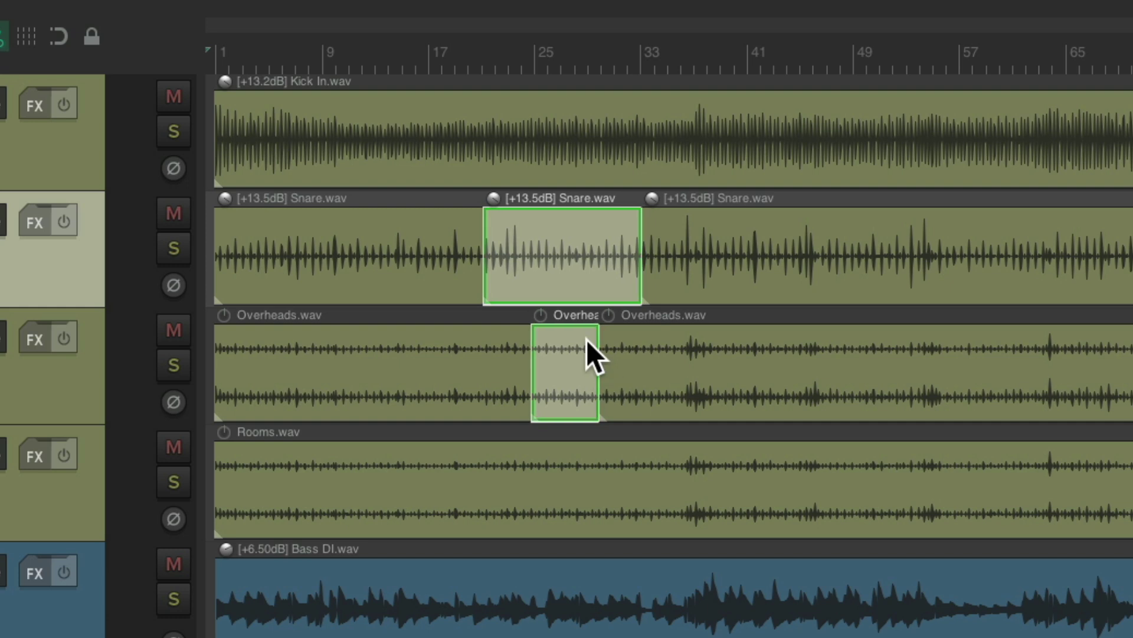
# Try shifting all drum items by the Kick and Rooms items, and undo the moves and the Snare and Overheads splits
pyautogui.hotkey('ctrl', 'a')
pyautogui.moveTo(519, 125); pyautogui.dragTo(600, 139)
pyautogui.hotkey('ctrl', 'z')
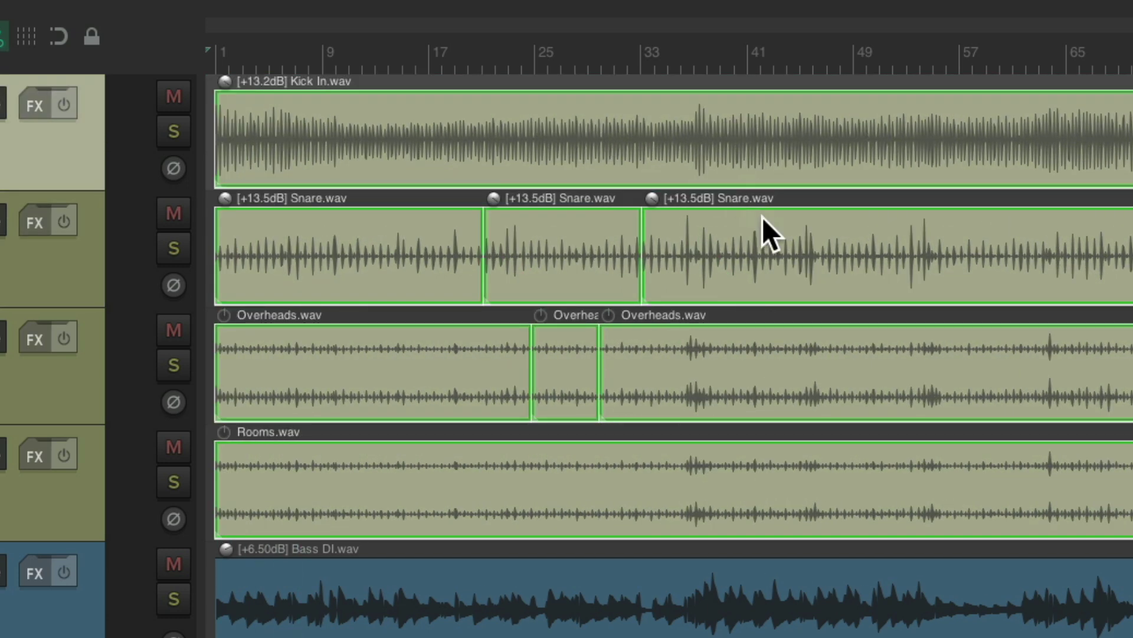
pyautogui.click(756, 255)
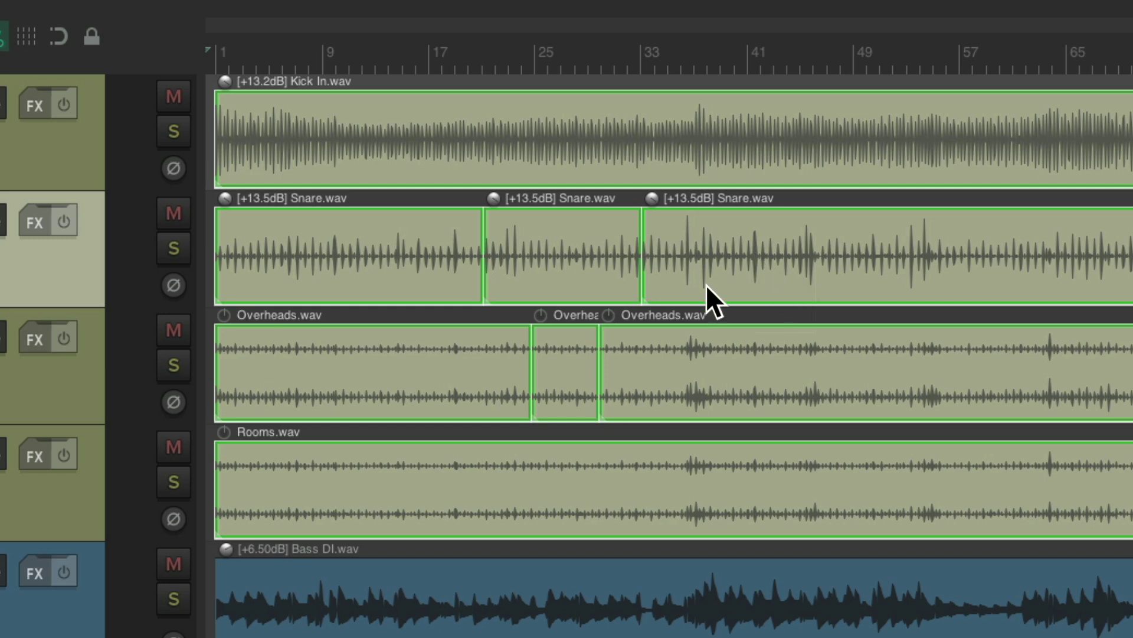
pyautogui.moveTo(437, 460)
pyautogui.mouseDown()
pyautogui.moveTo(462, 468)
pyautogui.moveTo(475, 442)
pyautogui.moveTo(456, 449)
pyautogui.mouseUp()
pyautogui.hotkey('ctrl', 'z')
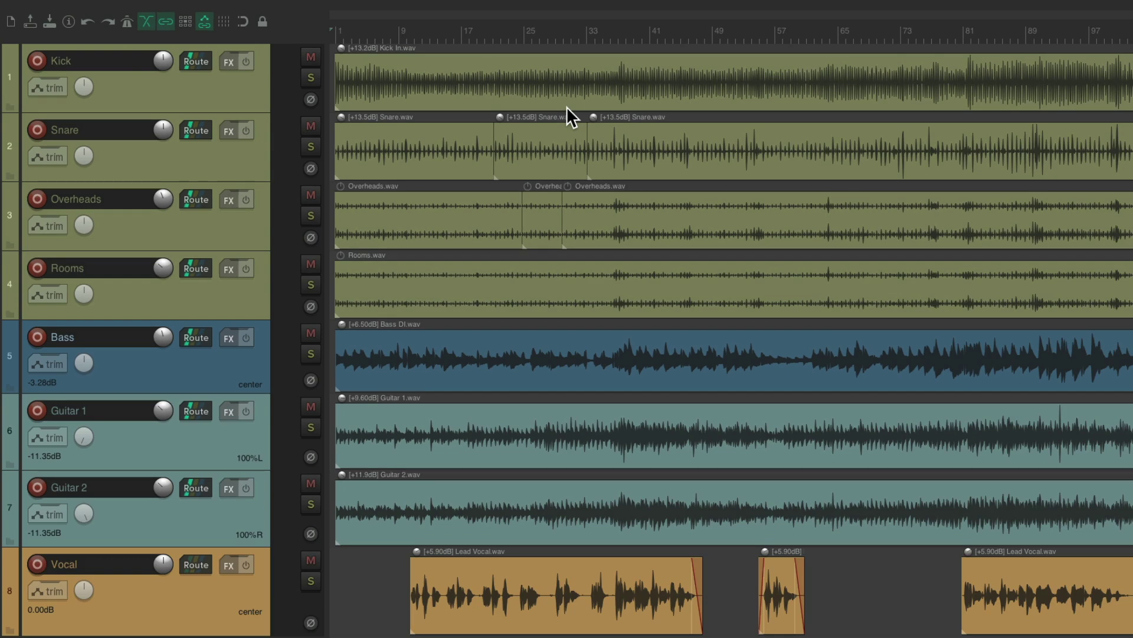
pyautogui.hotkey('ctrl', 'z')
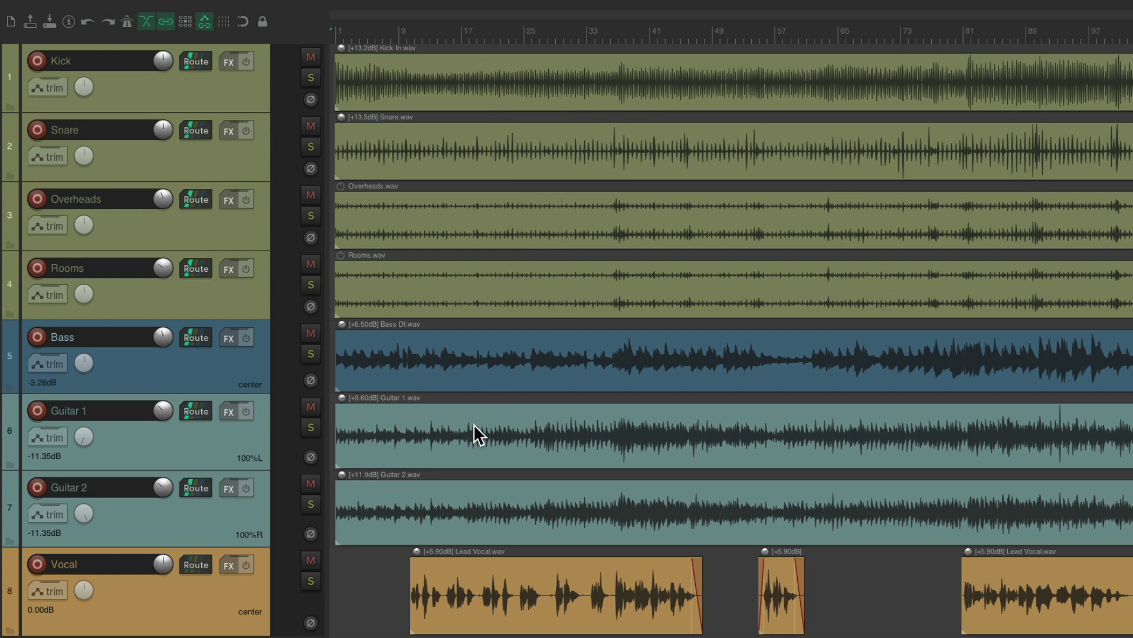
# Enable Media/Razor Edit Lead in Group 2 for the Guitar 1 track
pyautogui.click(197, 441)
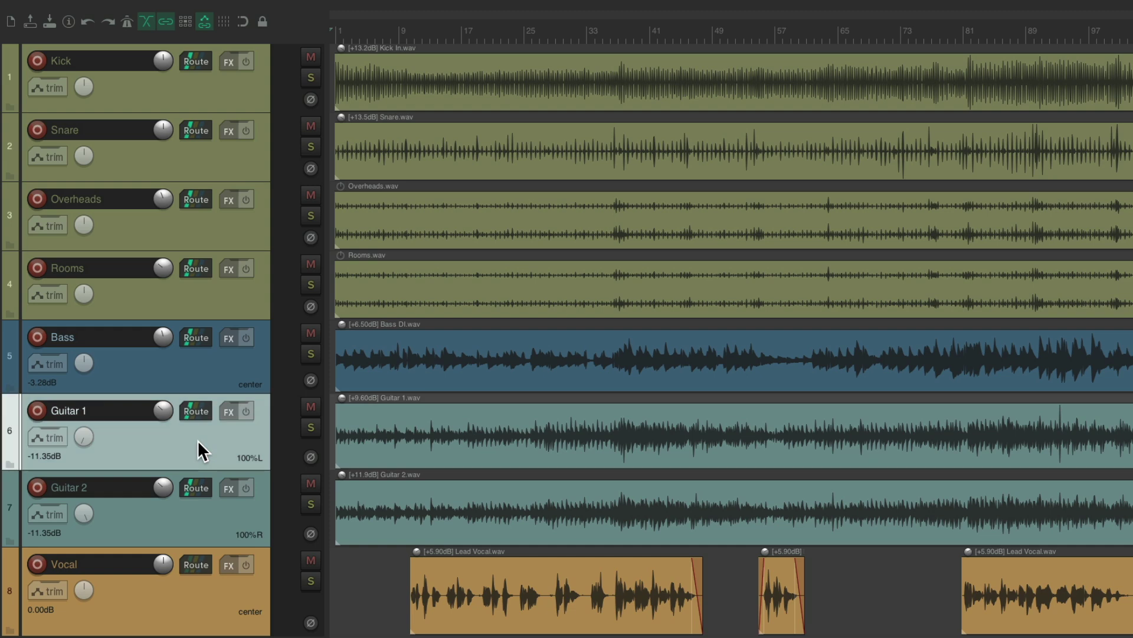
pyautogui.hotkey('shift', 'g')
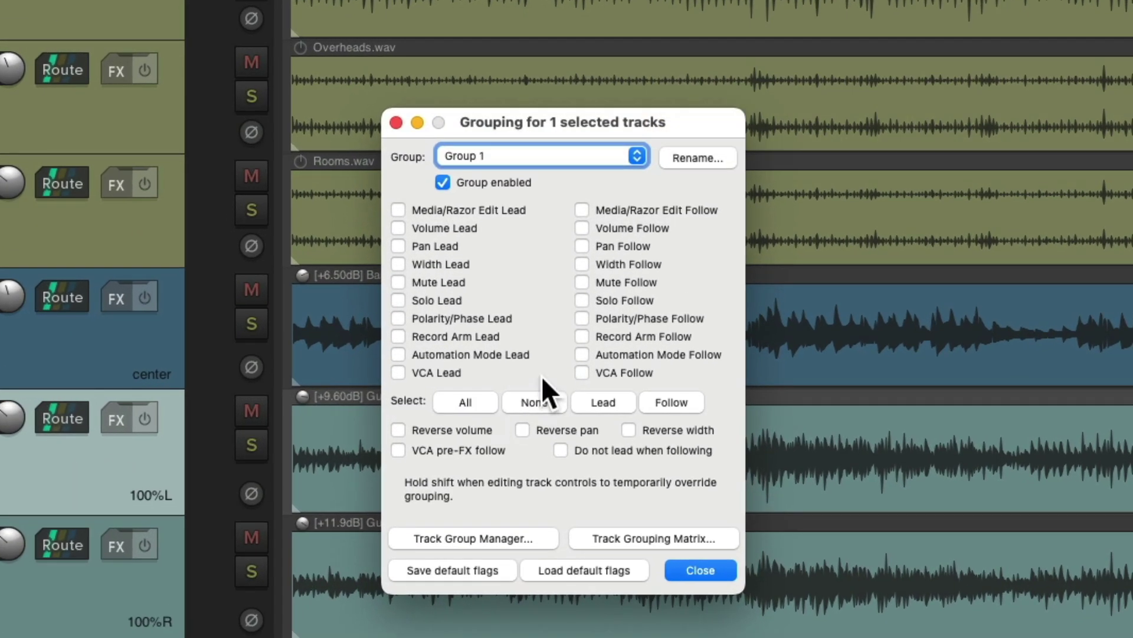
pyautogui.click(586, 157)
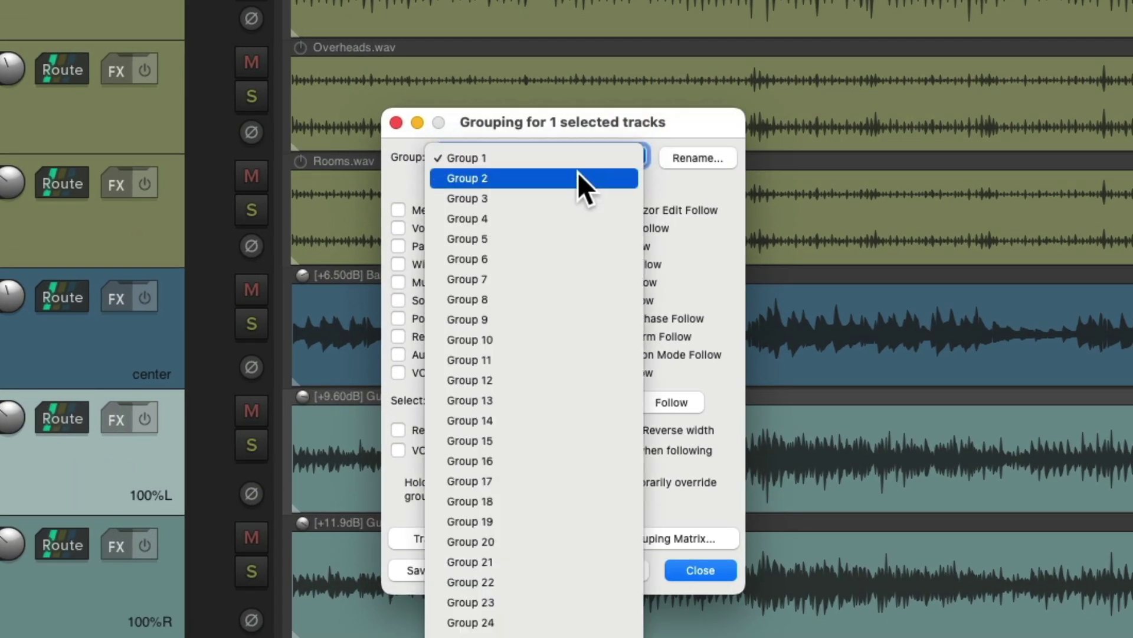
pyautogui.click(577, 178)
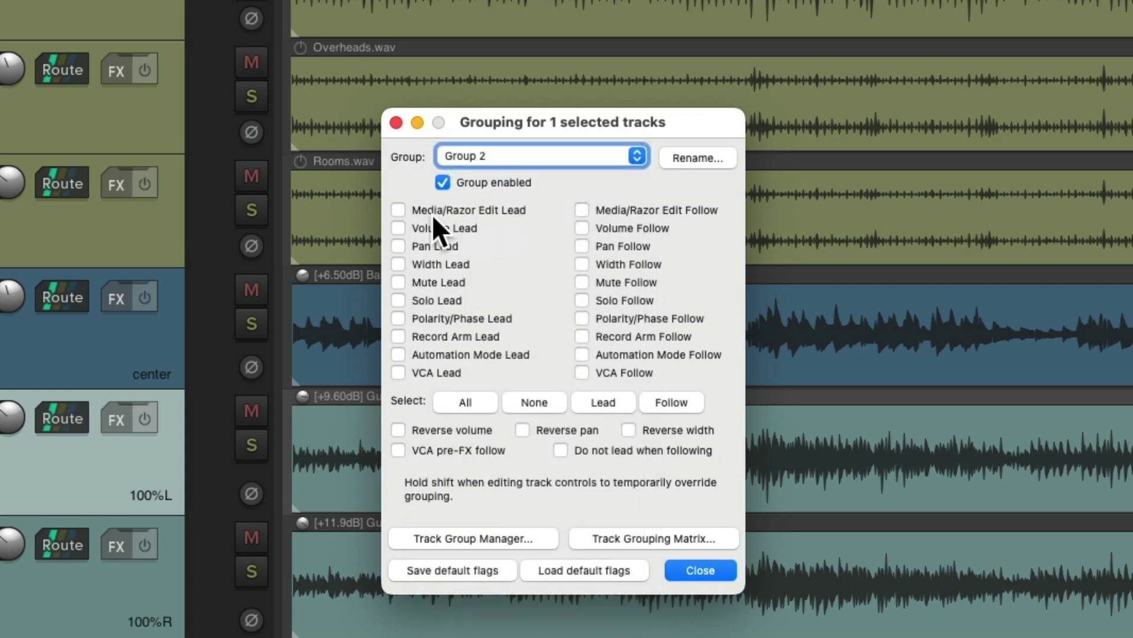
pyautogui.click(397, 209)
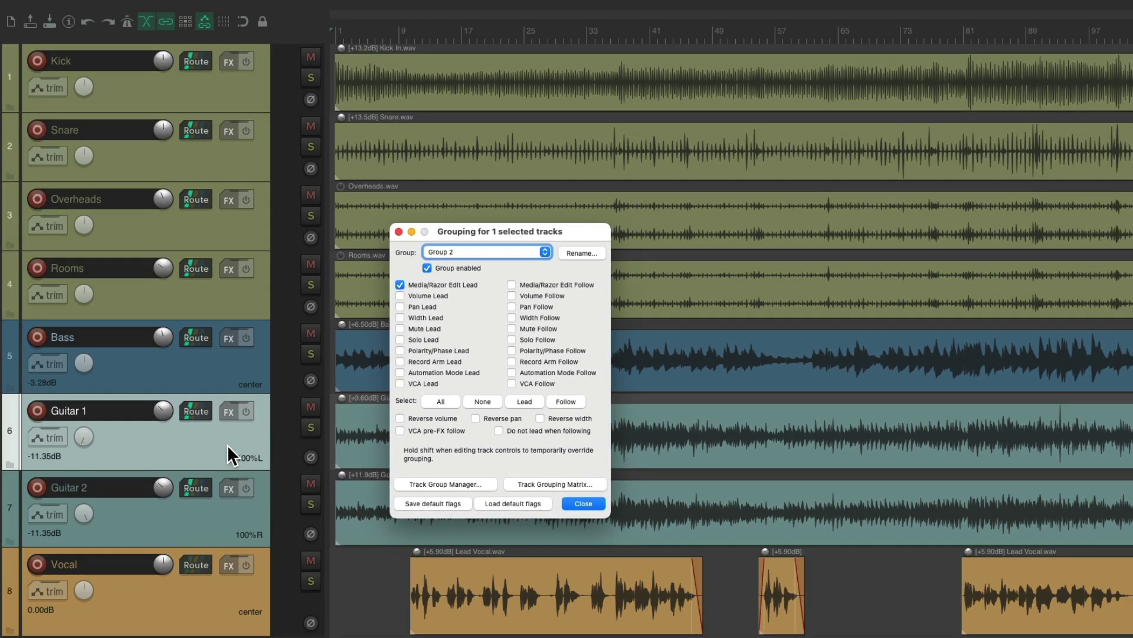
# Enable Media/Razor Edit Follow in Group 2 for the Guitar 2 track, and close the grouping dialog
pyautogui.click(155, 521)
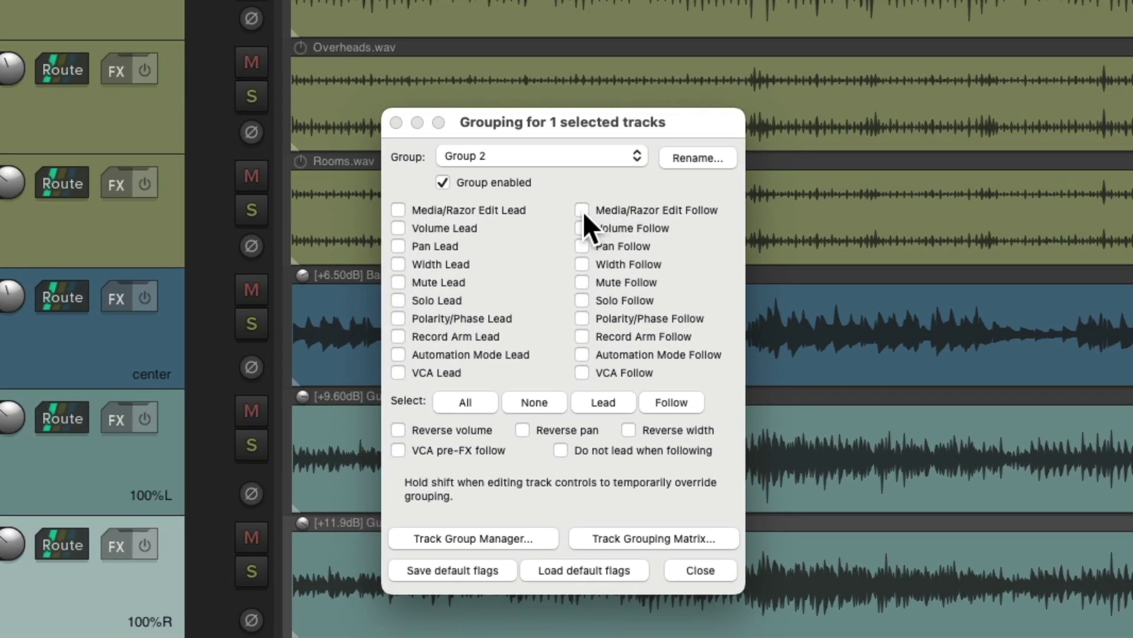
pyautogui.click(583, 211)
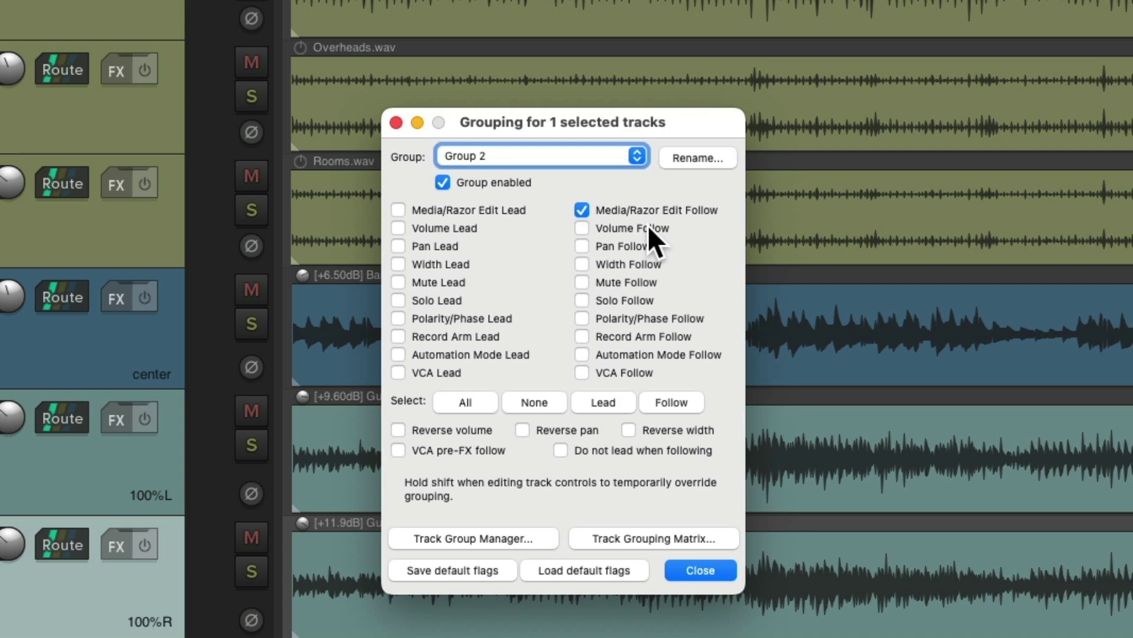
pyautogui.press('Escape')
# Try shifting the Guitar 1 item to about bar 3 and the Guitar 2 item to about bar 10, undoing each move
pyautogui.click(455, 420)
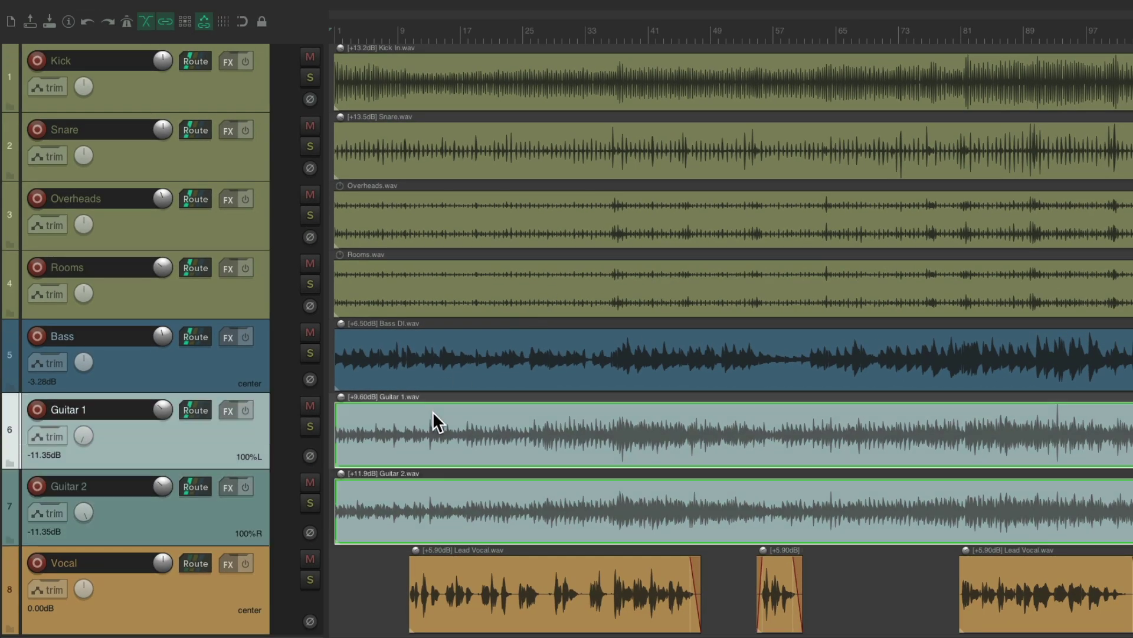
pyautogui.moveTo(433, 412); pyautogui.dragTo(462, 406)
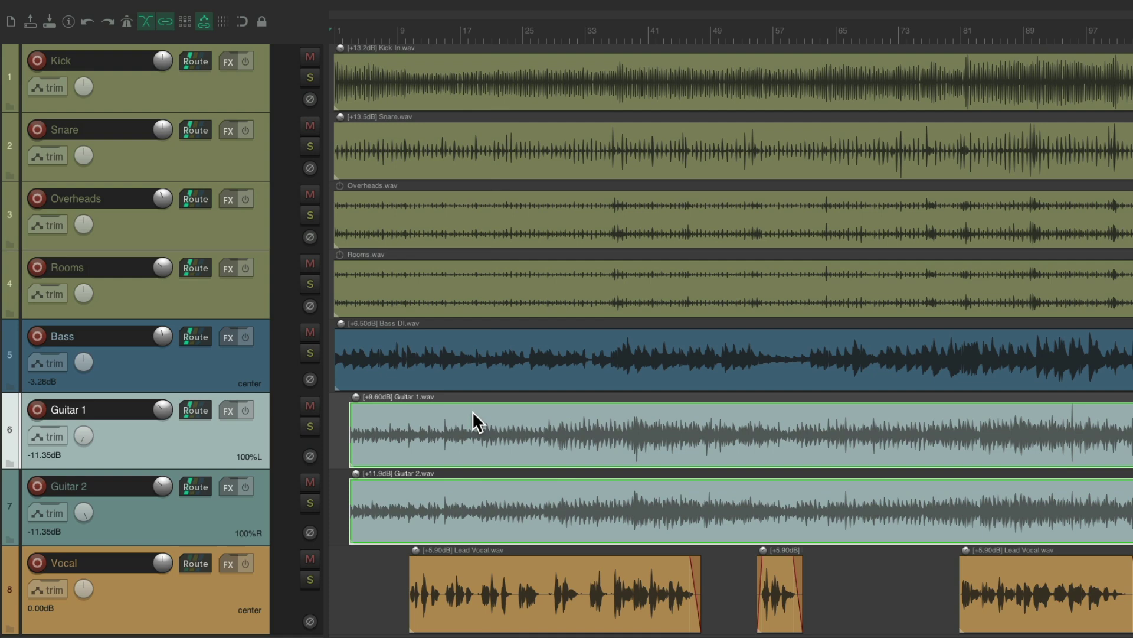
pyautogui.hotkey('ctrl', 'z')
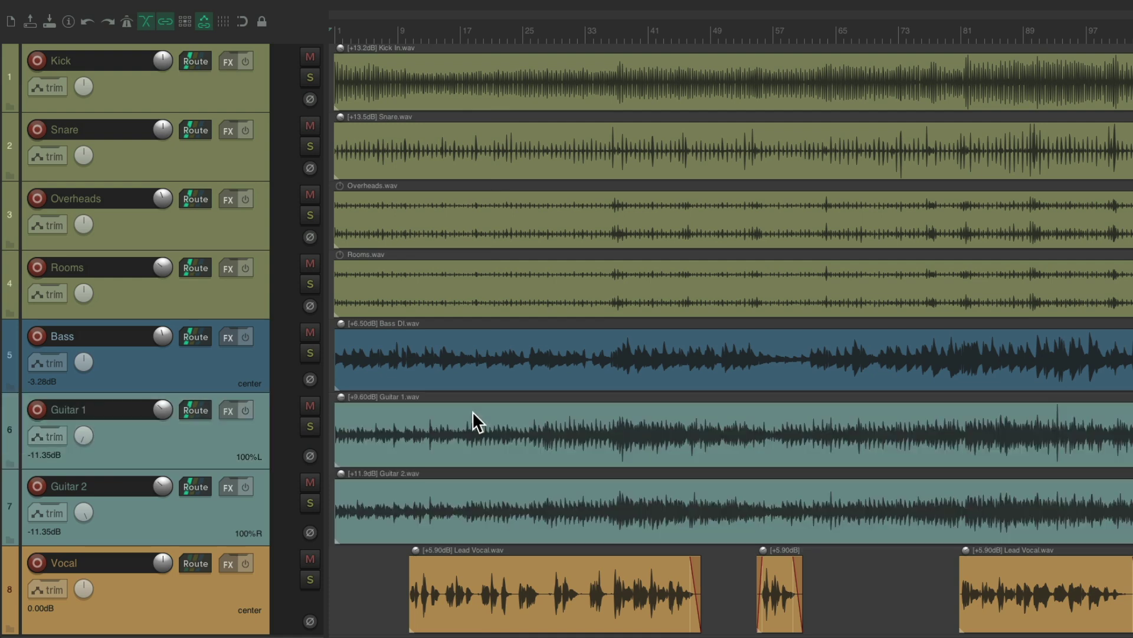
pyautogui.moveTo(423, 501); pyautogui.dragTo(499, 498)
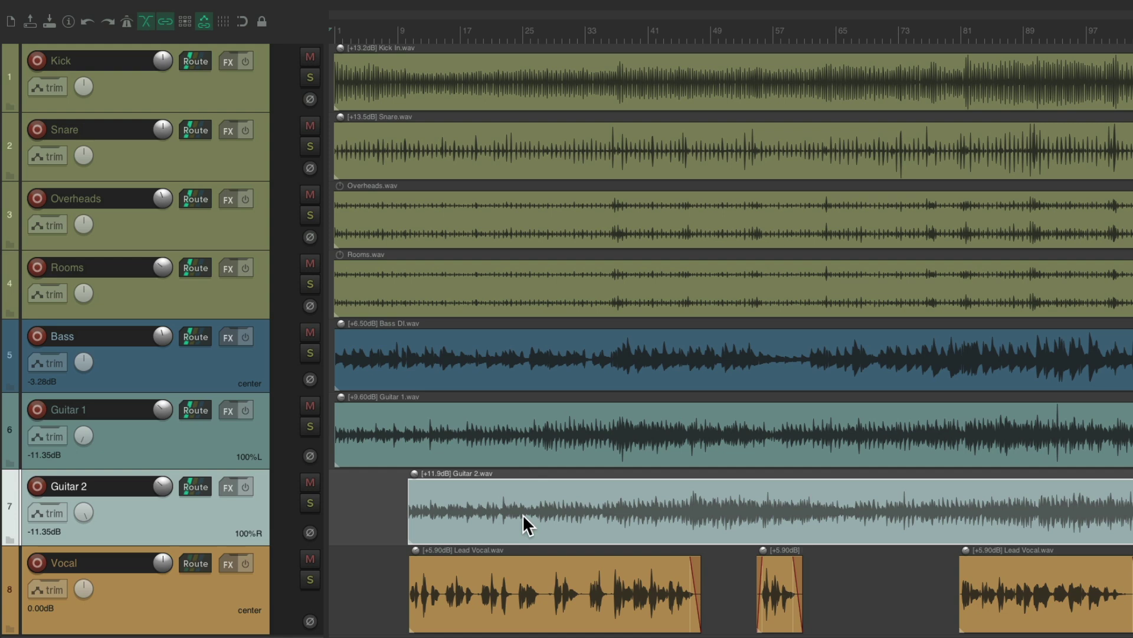
pyautogui.hotkey('ctrl', 'z')
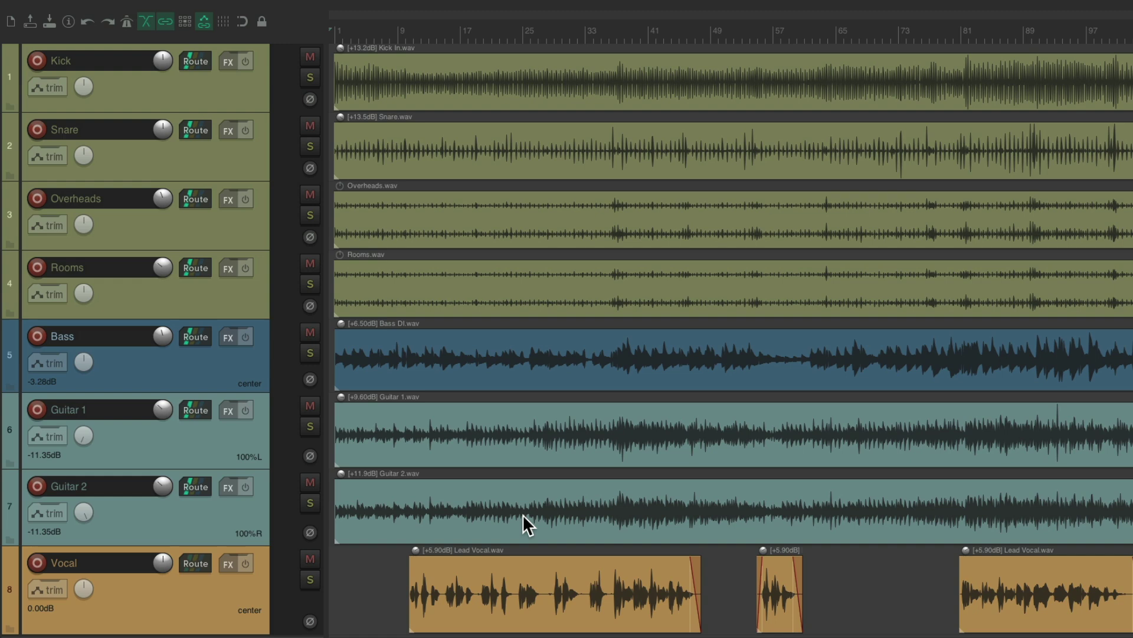
# Shift both guitar items to about bar 14 by the Guitar 1 item
pyautogui.moveTo(459, 419); pyautogui.dragTo(558, 434)
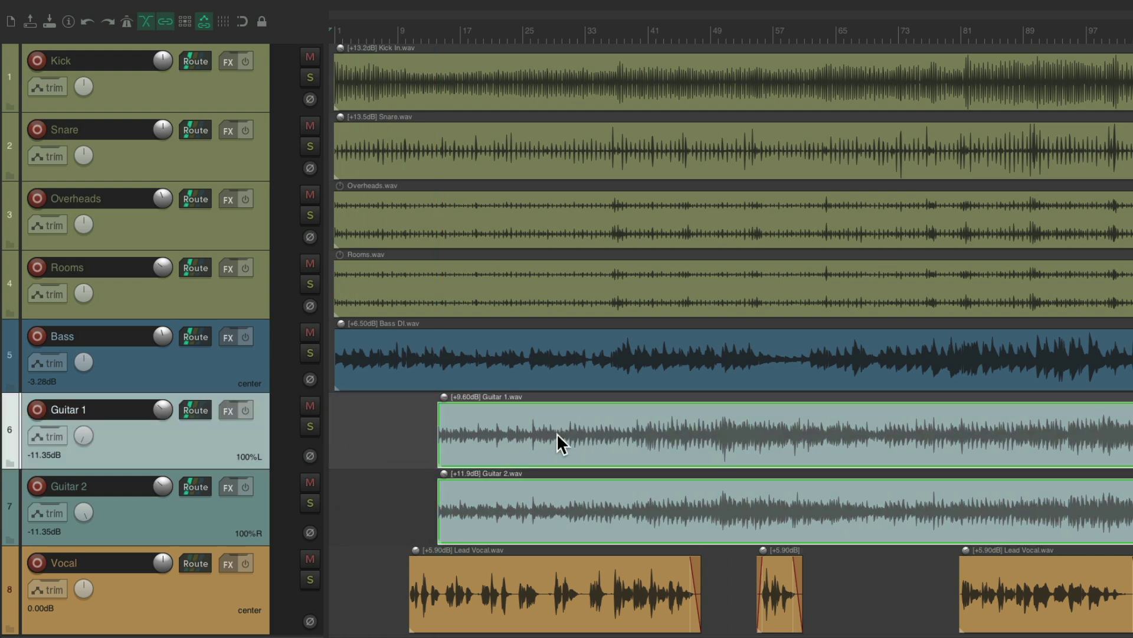
# Undo the linked guitar move, and try shifting the Guitar 2 item alone to about bar 7 before undoing that as well
pyautogui.hotkey('ctrl', 'z')
pyautogui.moveTo(498, 494); pyautogui.dragTo(547, 493)
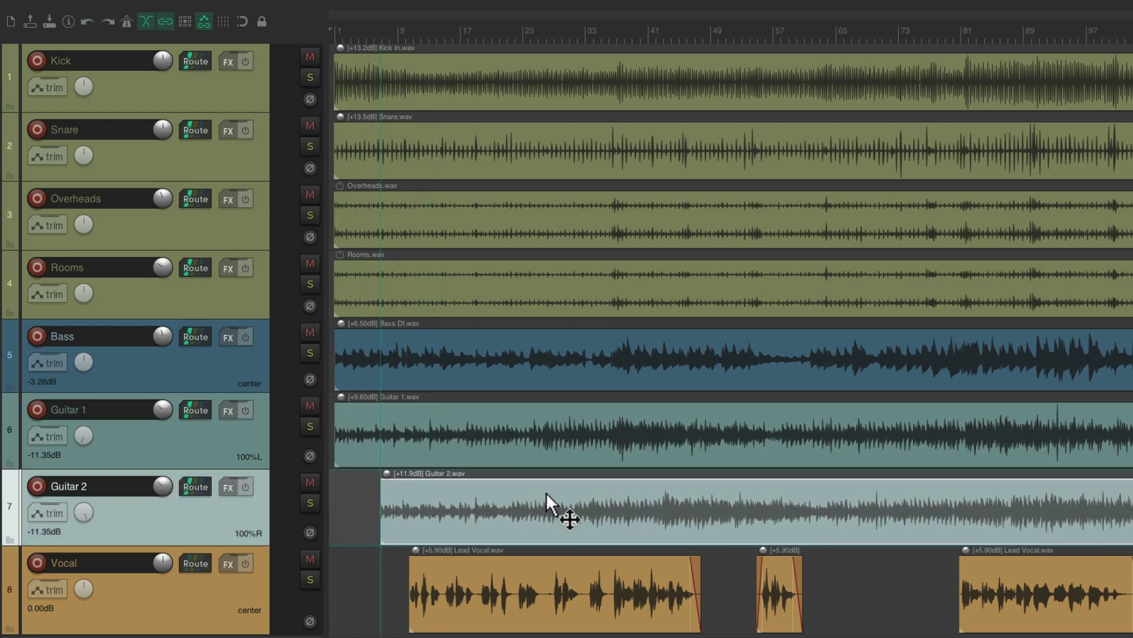
pyautogui.hotkey('ctrl', 'z')
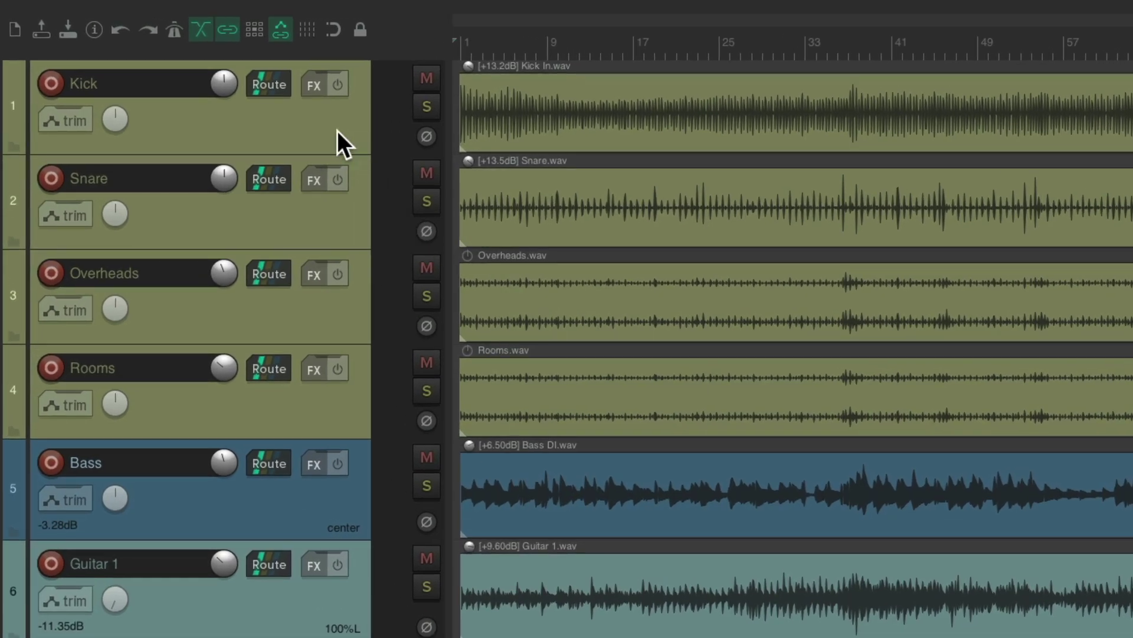
# Check the Group 1 grouping settings of the four drum tracks, Kick through Rooms
pyautogui.click(245, 101)
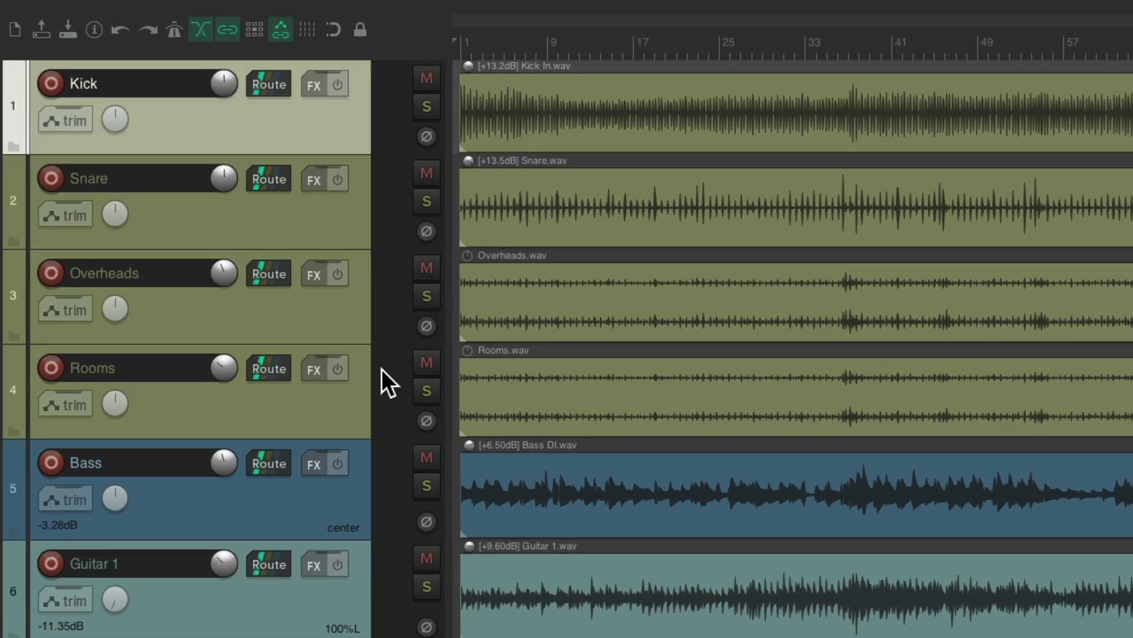
pyautogui.keyDown('shift'); pyautogui.click(347, 405); pyautogui.keyUp('shift')
pyautogui.hotkey('shift', 'g')
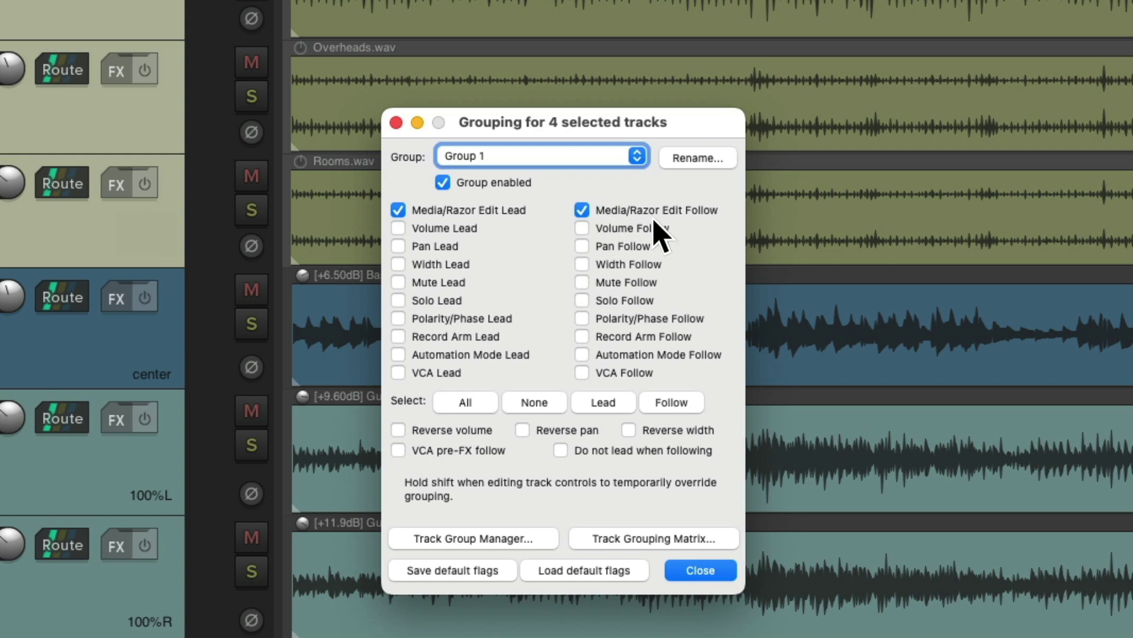
pyautogui.press('Escape')
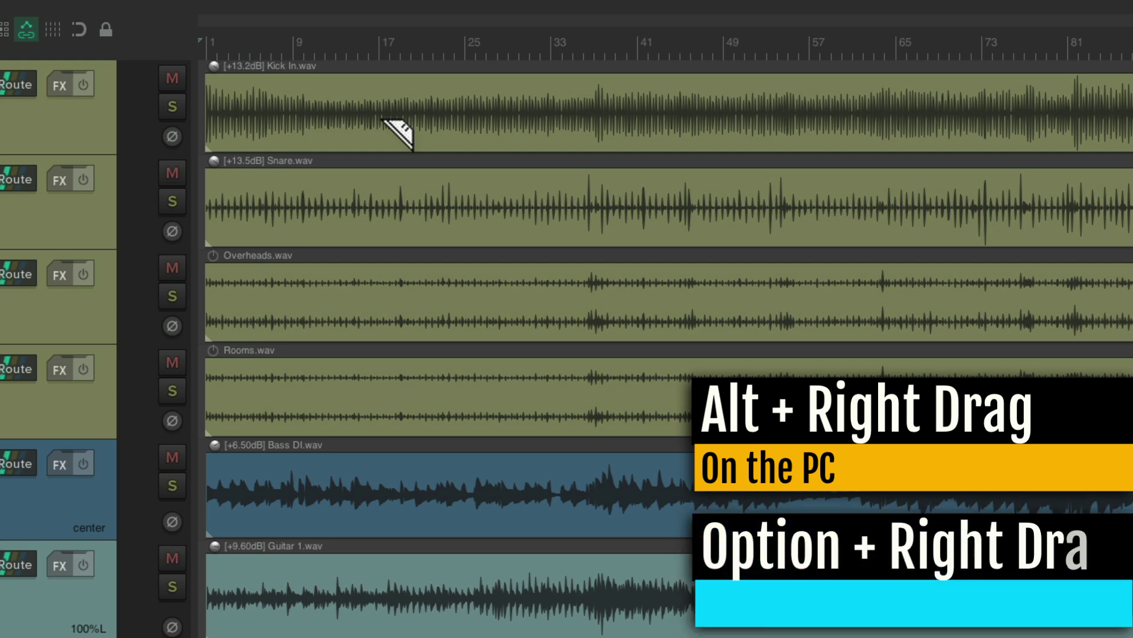
# Try deleting a drum razor area from about bar 17 to 52 and shifting it to about bar 26, undoing each edit
pyautogui.moveTo(384, 121); pyautogui.dragTo(759, 124)
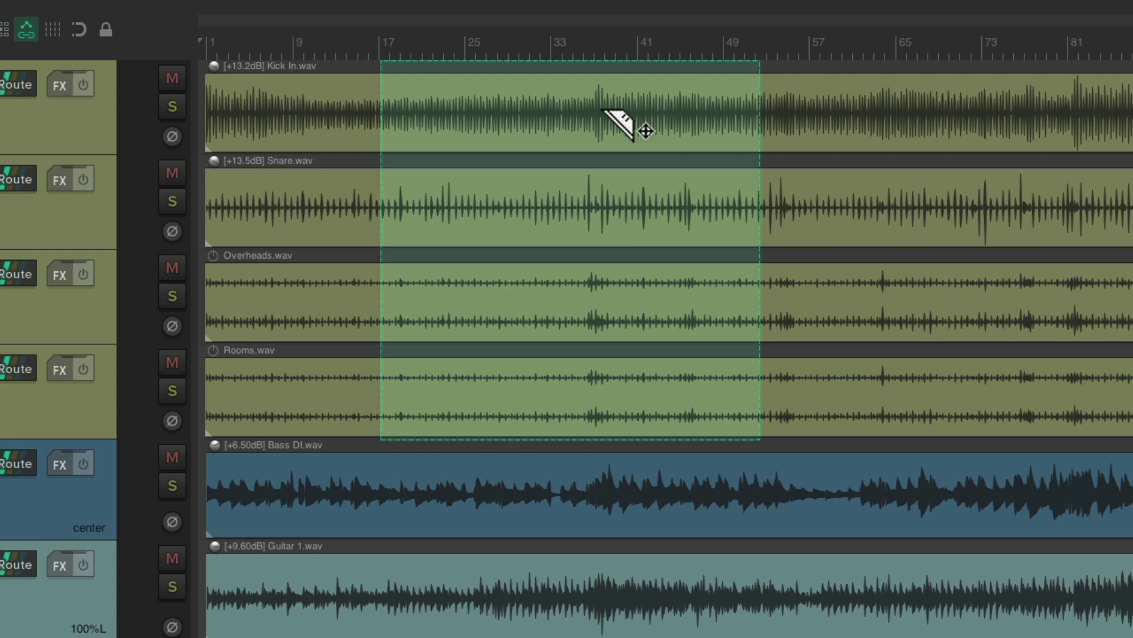
pyautogui.press('Delete')
pyautogui.hotkey('ctrl', 'z')
pyautogui.moveTo(584, 128); pyautogui.dragTo(681, 155)
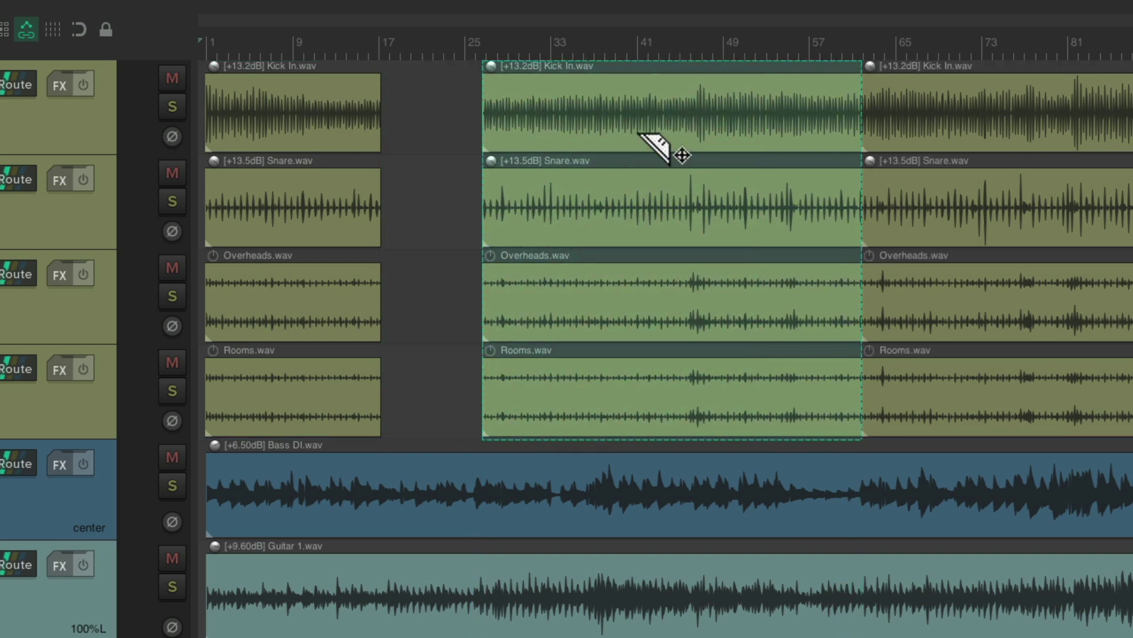
pyautogui.hotkey('ctrl', 'z')
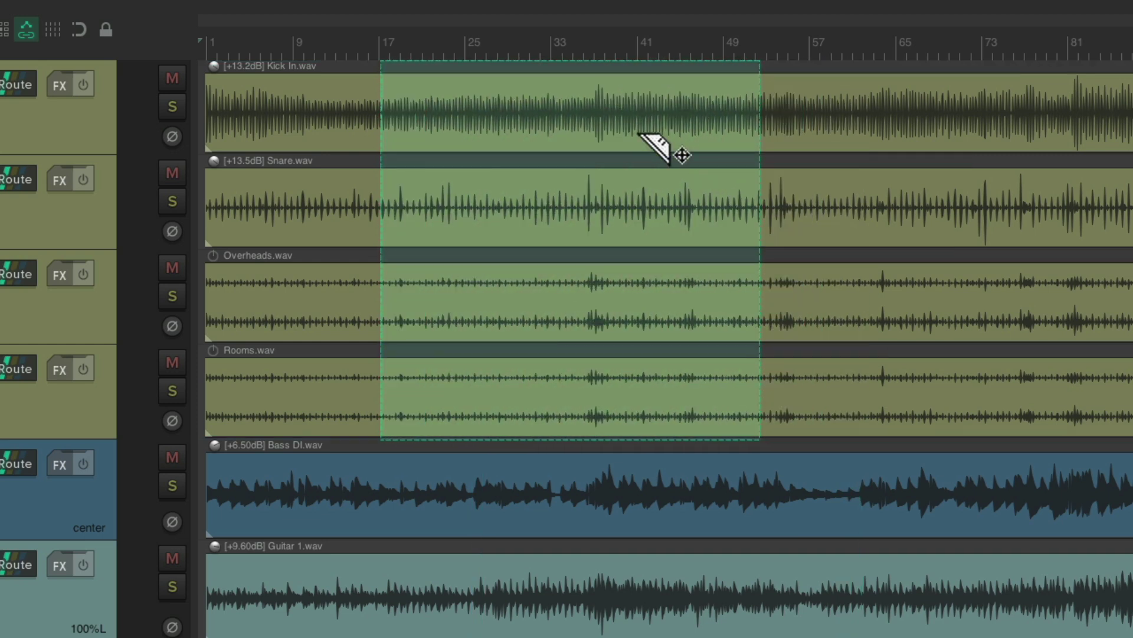
# Clear the razor area, draw a new one across the drums from about bar 19 to 51, and clear it
pyautogui.click(638, 132)
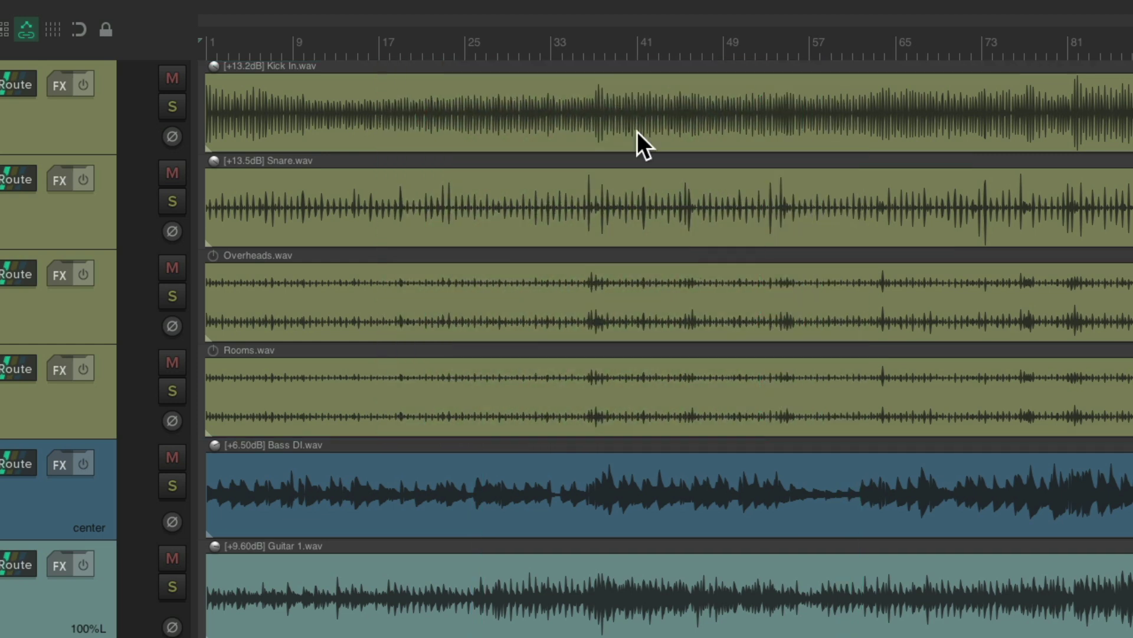
pyautogui.moveTo(398, 94); pyautogui.dragTo(744, 104)
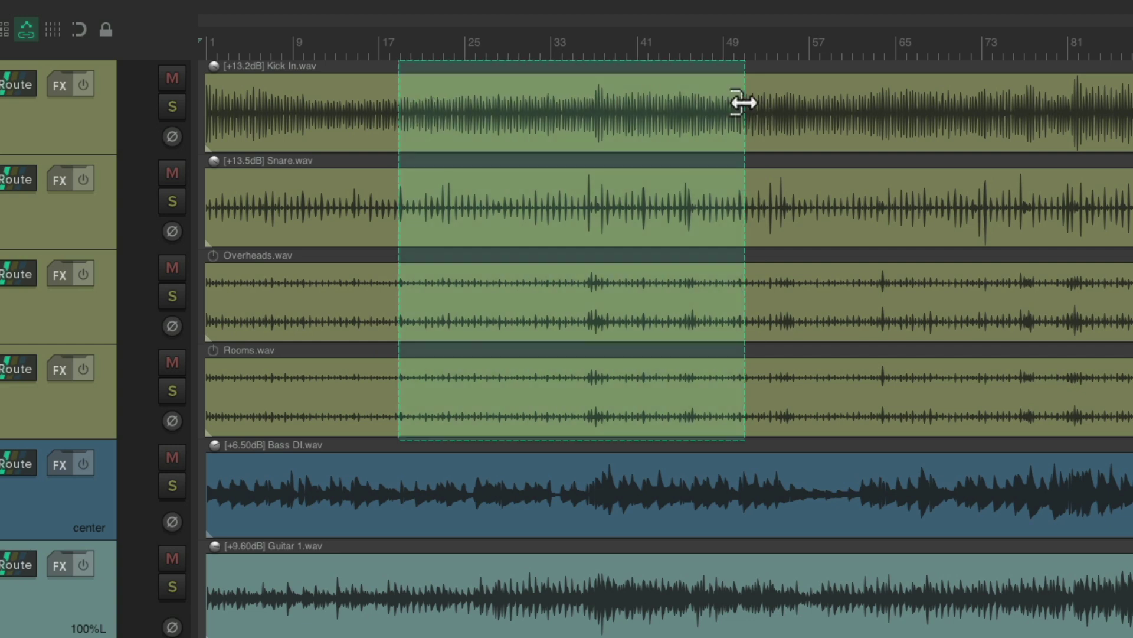
pyautogui.click(564, 198)
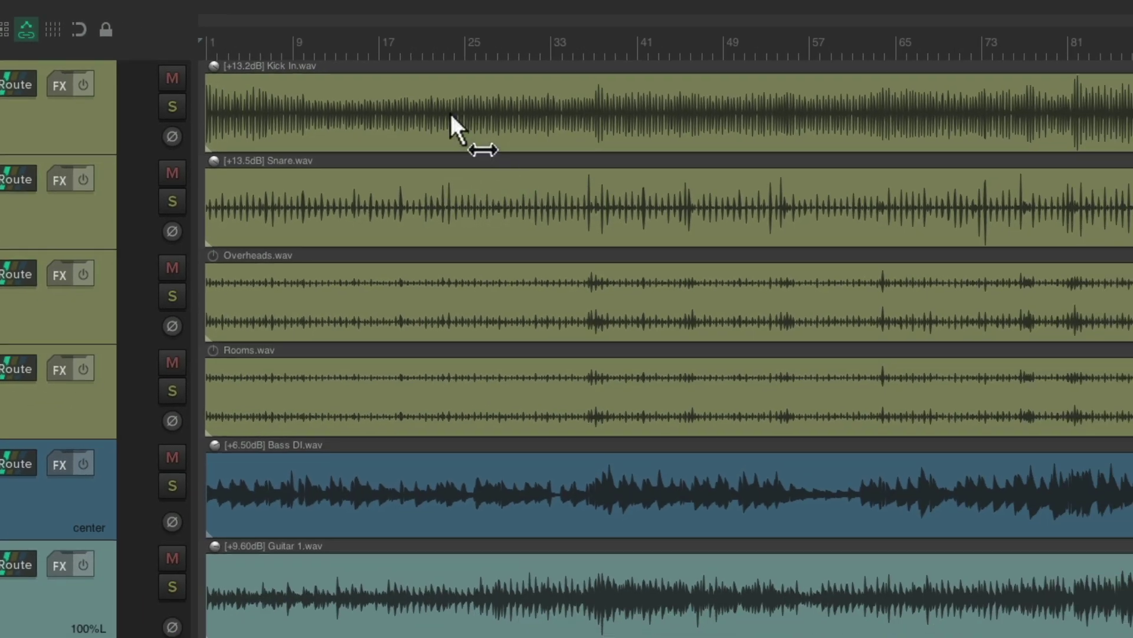
# Draw single-track razor areas on Kick, Snare and Overheads in turn, overriding the grouping, with the Overheads area from about bar 22 to 46
pyautogui.moveTo(449, 114); pyautogui.dragTo(781, 129)
pyautogui.moveTo(616, 189); pyautogui.dragTo(833, 189)
pyautogui.moveTo(428, 281); pyautogui.dragTo(689, 286)
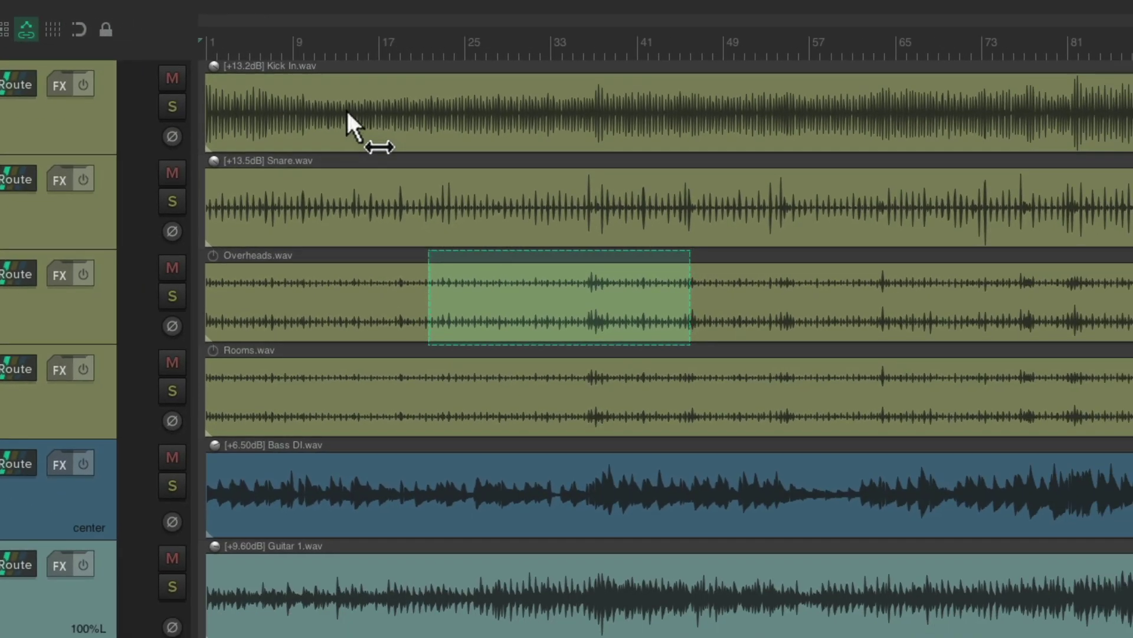
# Draw a razor area across the drums from about bar 14 to 57, replace it with one from about bar 18 to 53, and clear it
pyautogui.moveTo(721, 146); pyautogui.dragTo(1132, 157)
pyautogui.moveTo(794, 141); pyautogui.dragTo(813, 172)
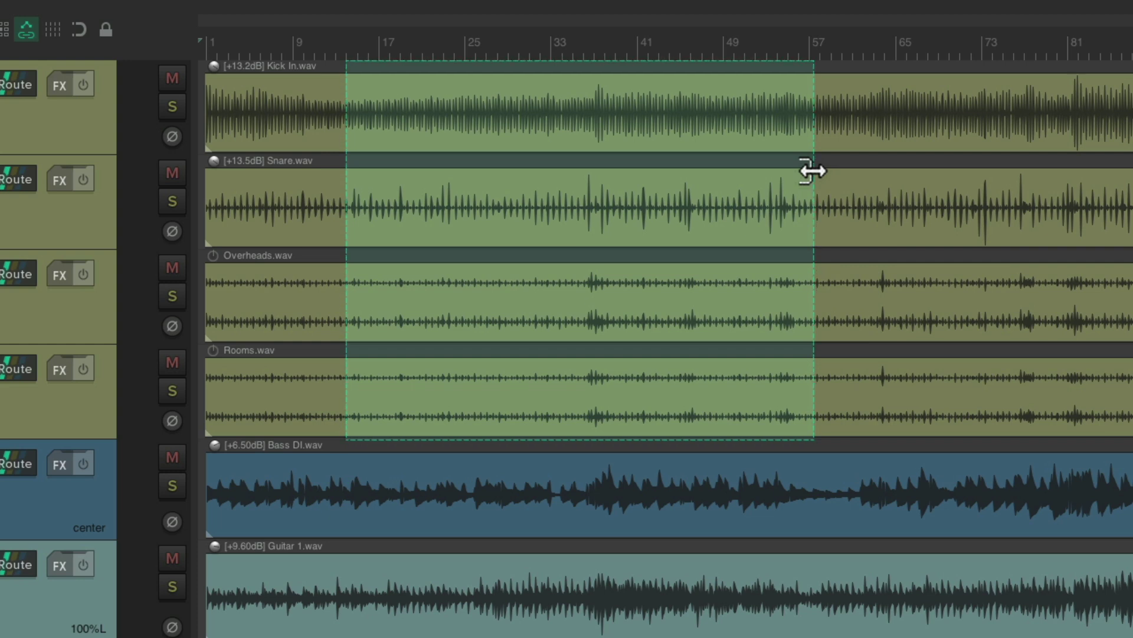
pyautogui.click(687, 168)
pyautogui.moveTo(387, 91); pyautogui.dragTo(762, 284)
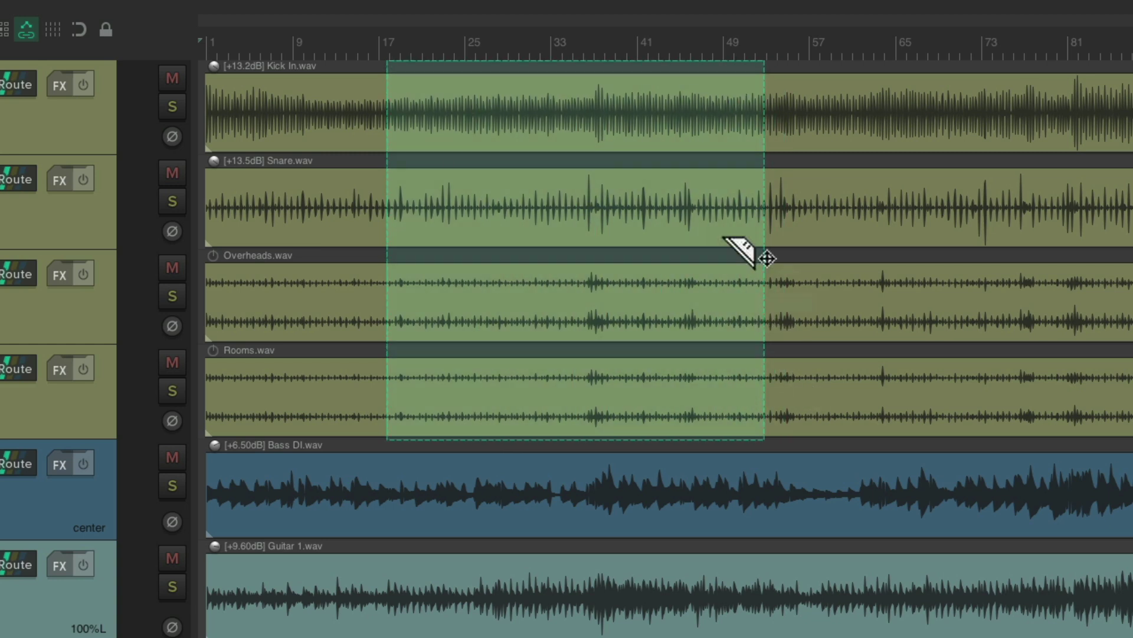
pyautogui.click(590, 171)
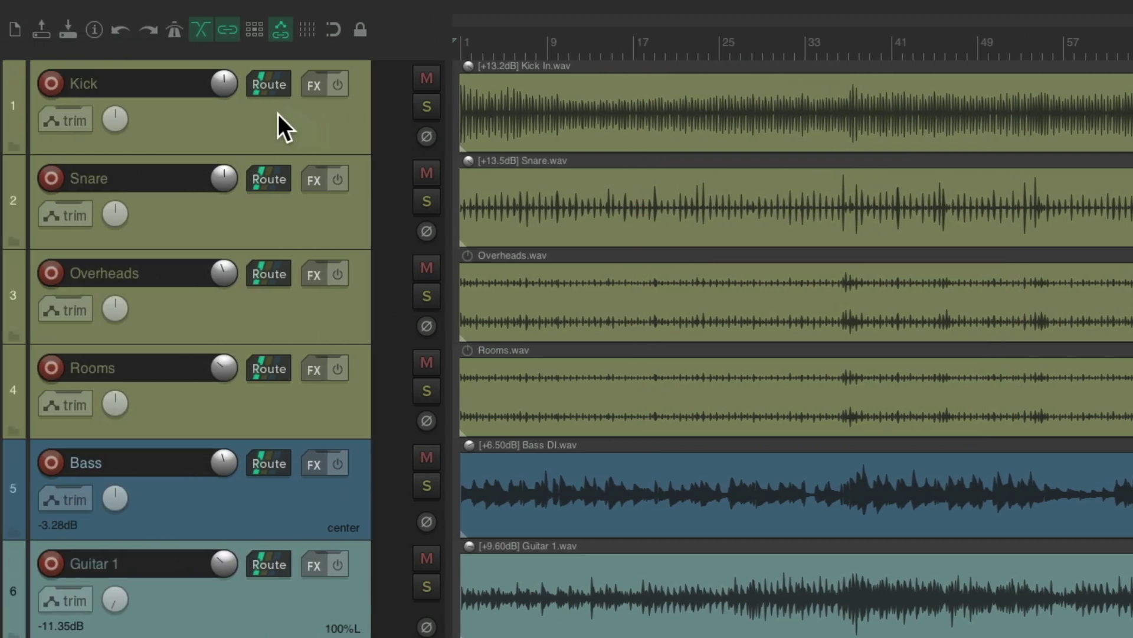
# Insert a new unnamed track and place it above the Kick track
pyautogui.click(24, 114)
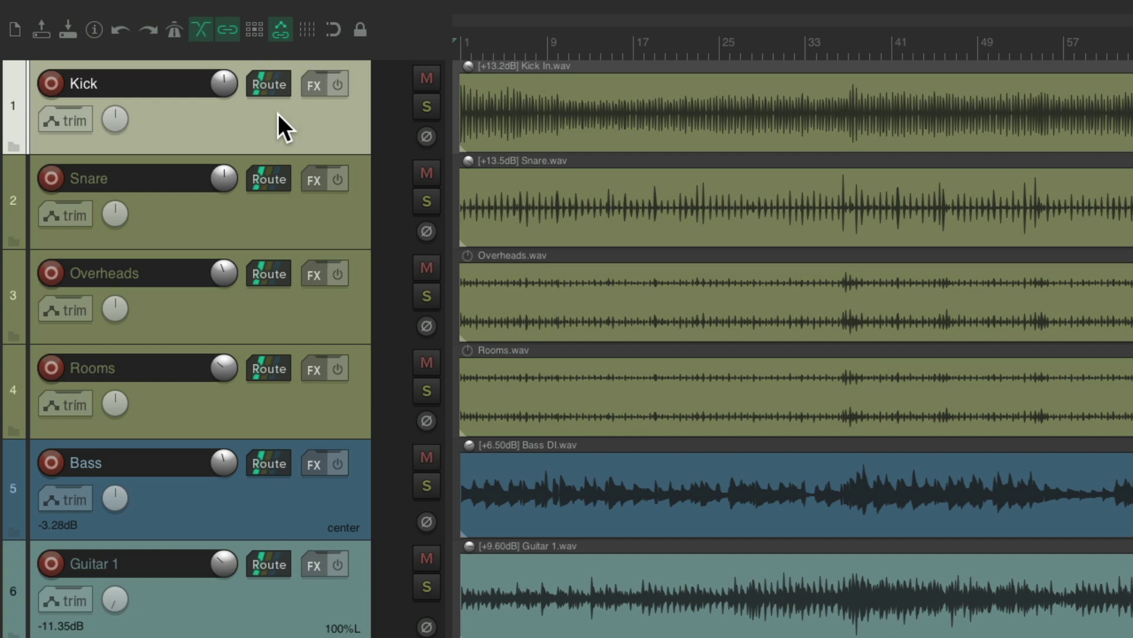
pyautogui.hotkey('ctrl', 't')
pyautogui.moveTo(246, 191); pyautogui.dragTo(218, 71)
# Nest the Kick, Snare, Overheads and Rooms tracks inside the new track to make it their folder
pyautogui.click(267, 202)
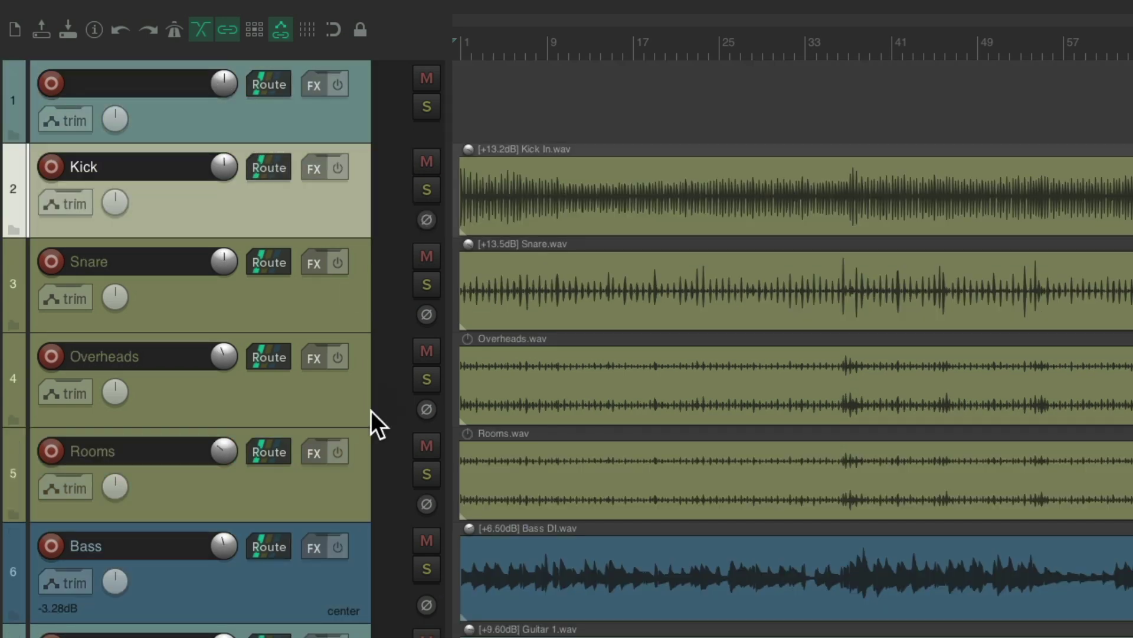
pyautogui.keyDown('shift'); pyautogui.click(277, 462); pyautogui.keyUp('shift')
pyautogui.moveTo(233, 196); pyautogui.dragTo(215, 108)
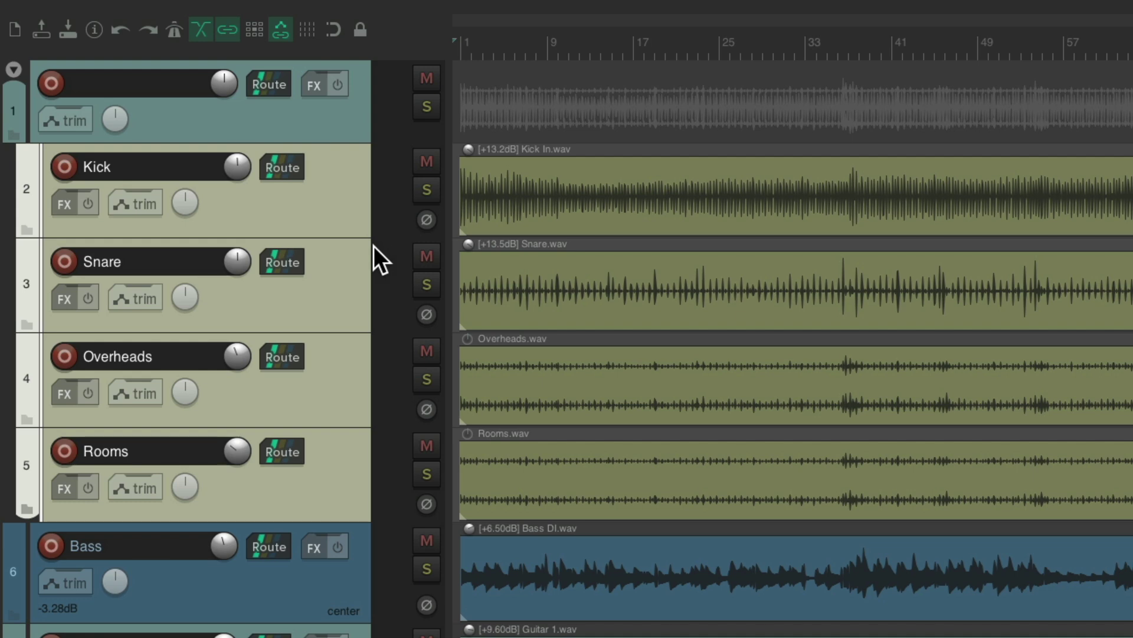
# Clear all Group 1 flags for the folder track and its four drum tracks
pyautogui.click(287, 115)
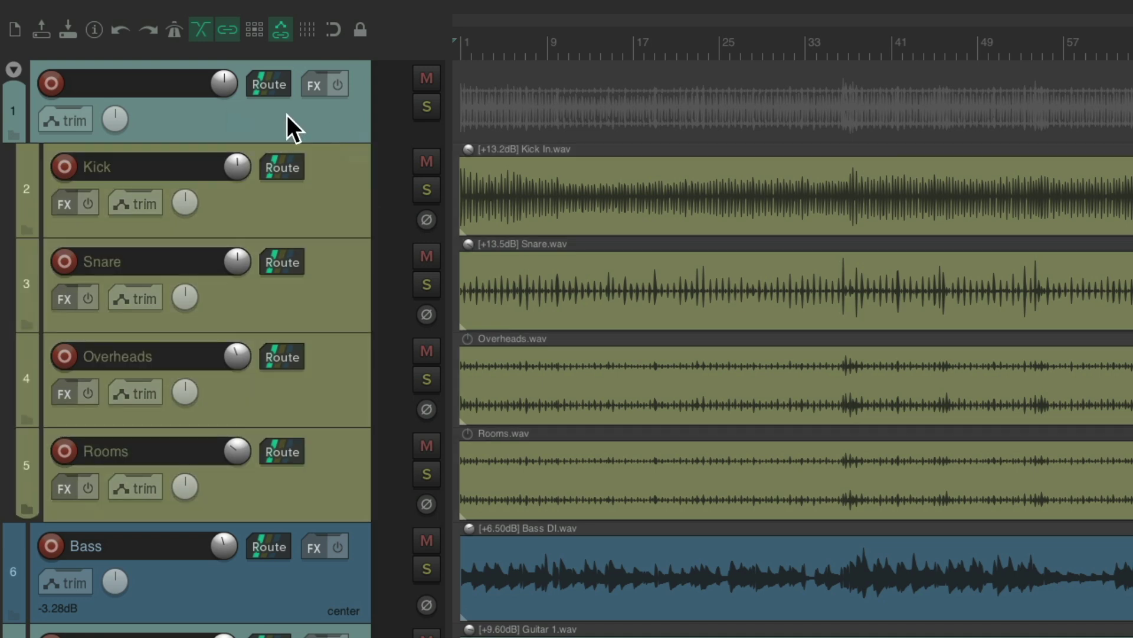
pyautogui.click(342, 120)
pyautogui.keyDown('shift'); pyautogui.click(346, 460); pyautogui.keyUp('shift')
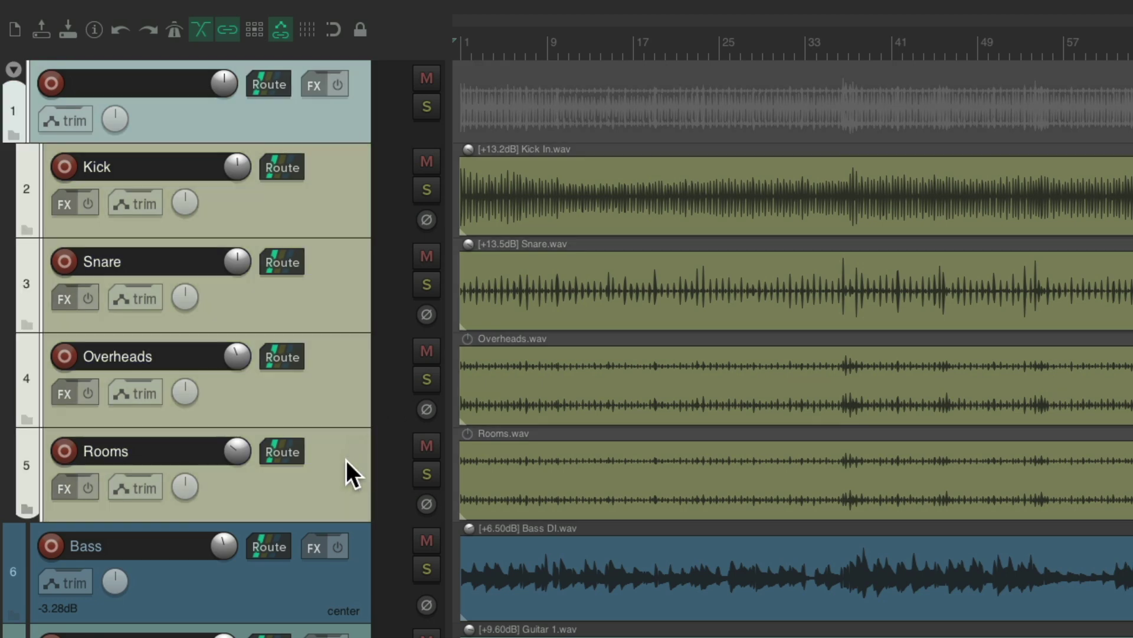
pyautogui.hotkey('shift', 'g')
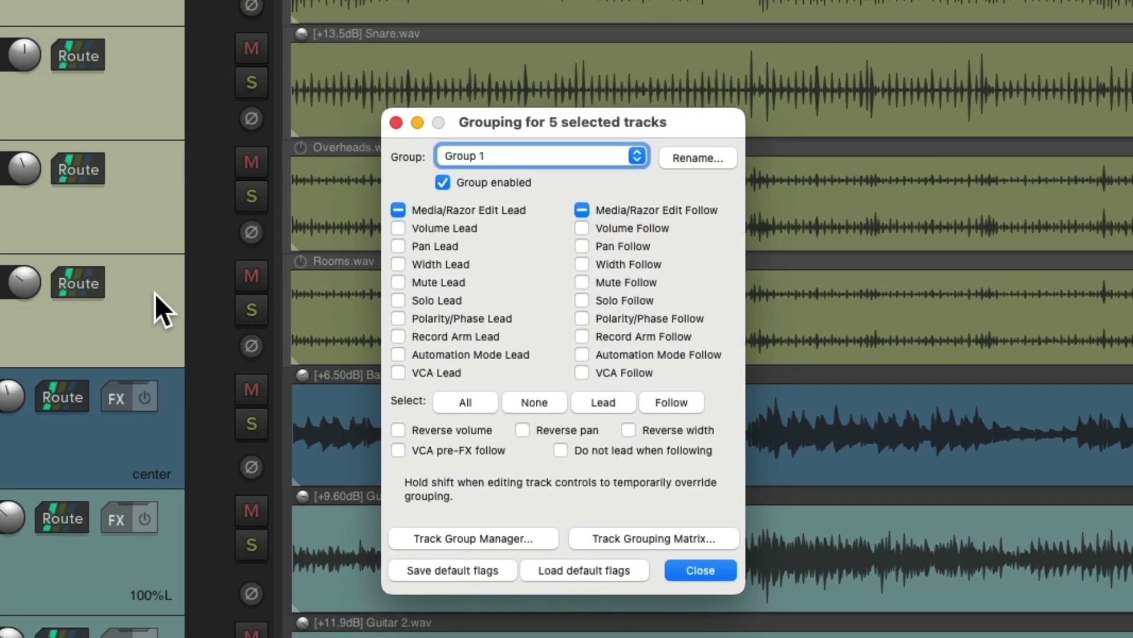
pyautogui.click(526, 401)
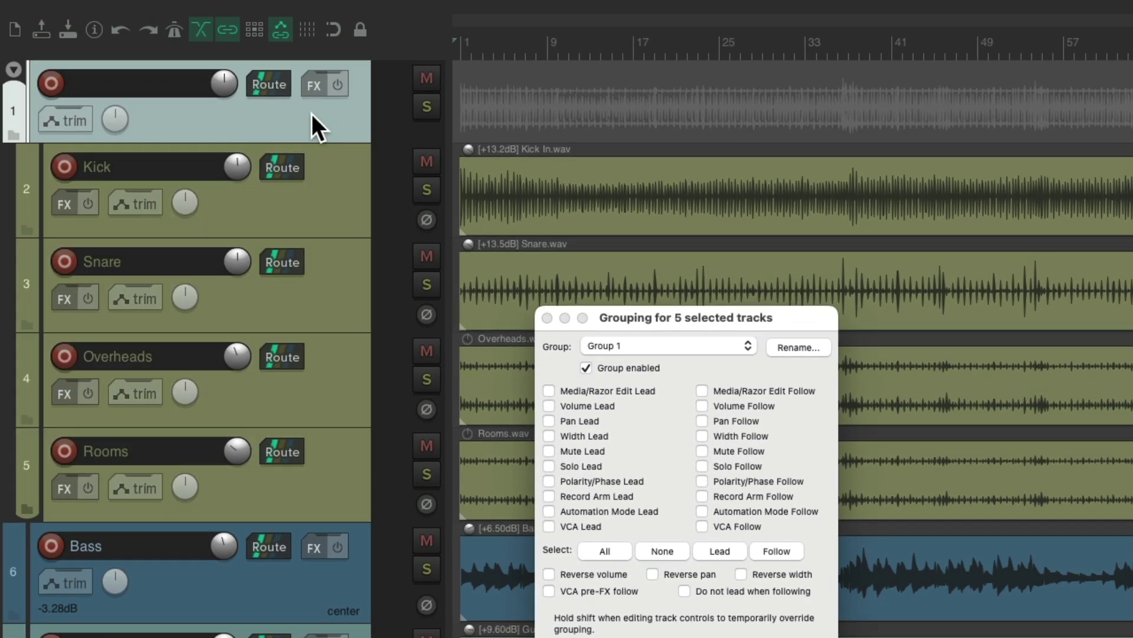
# In Group 1, enable Media/Razor Edit Lead for the folder track and Media/Razor Edit Follow for the four drum tracks, and close the dialog
pyautogui.click(311, 115)
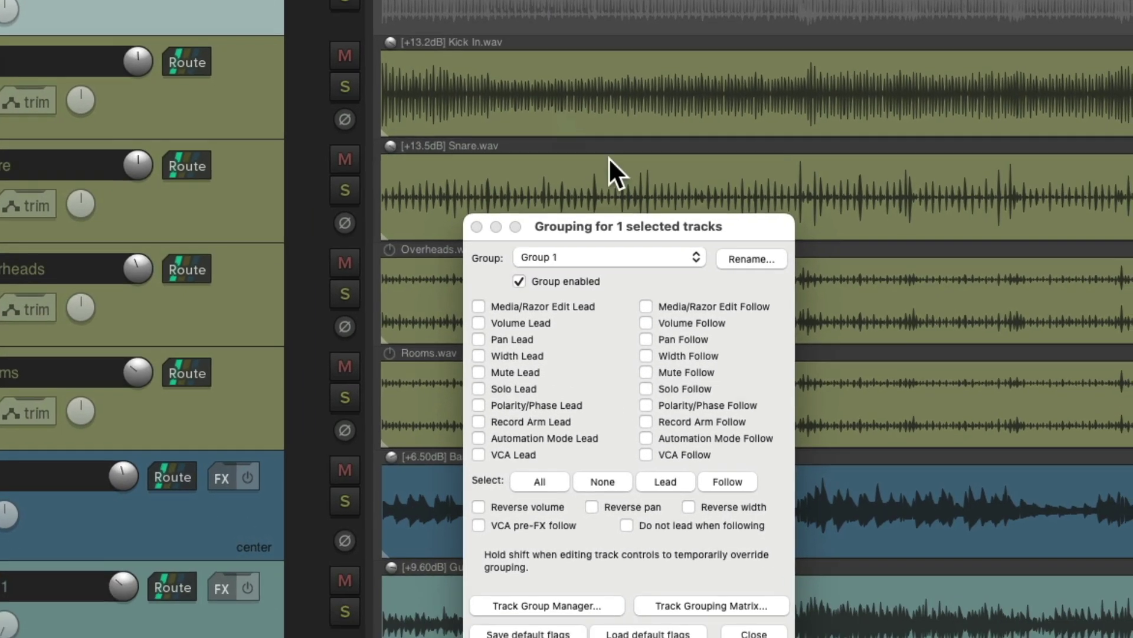
pyautogui.click(399, 208)
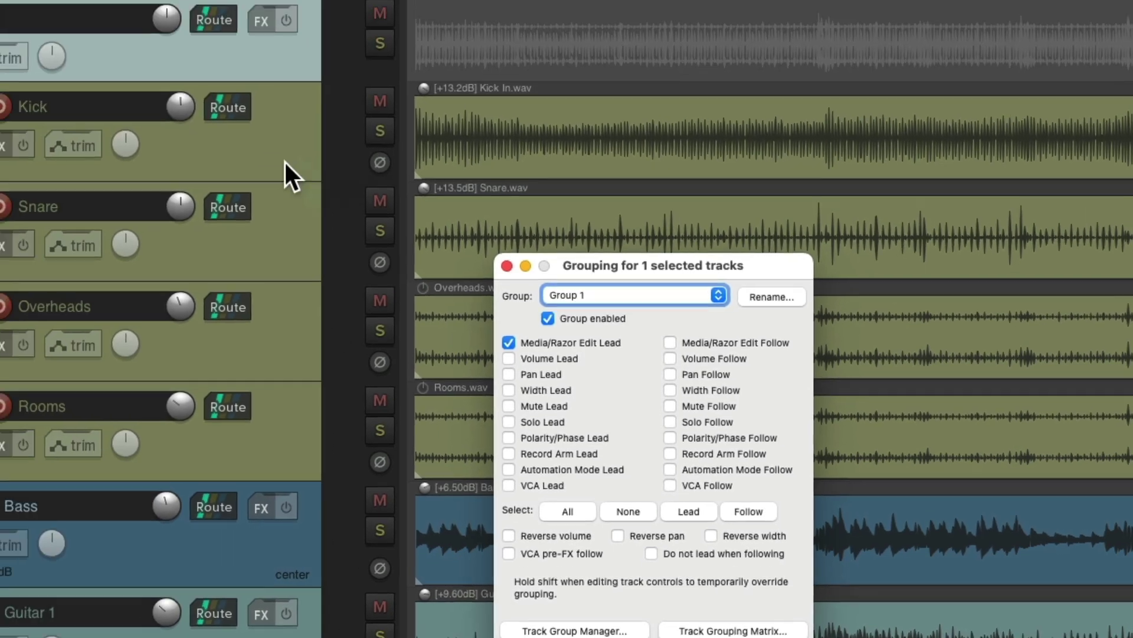
pyautogui.click(141, 15)
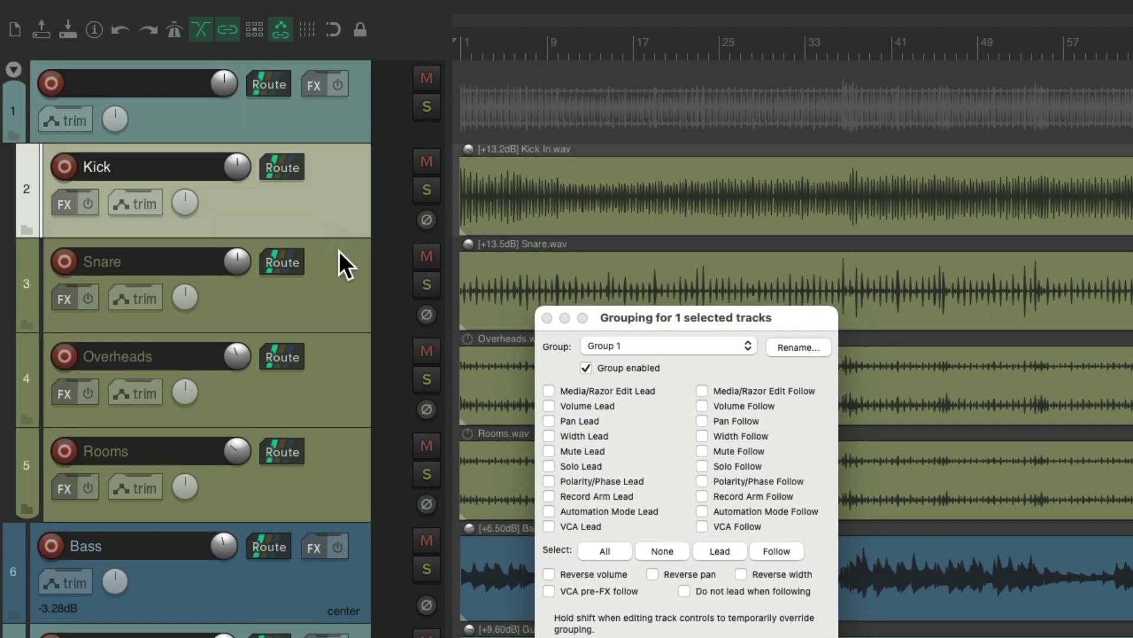
pyautogui.keyDown('shift'); pyautogui.click(335, 473); pyautogui.keyUp('shift')
pyautogui.click(702, 390)
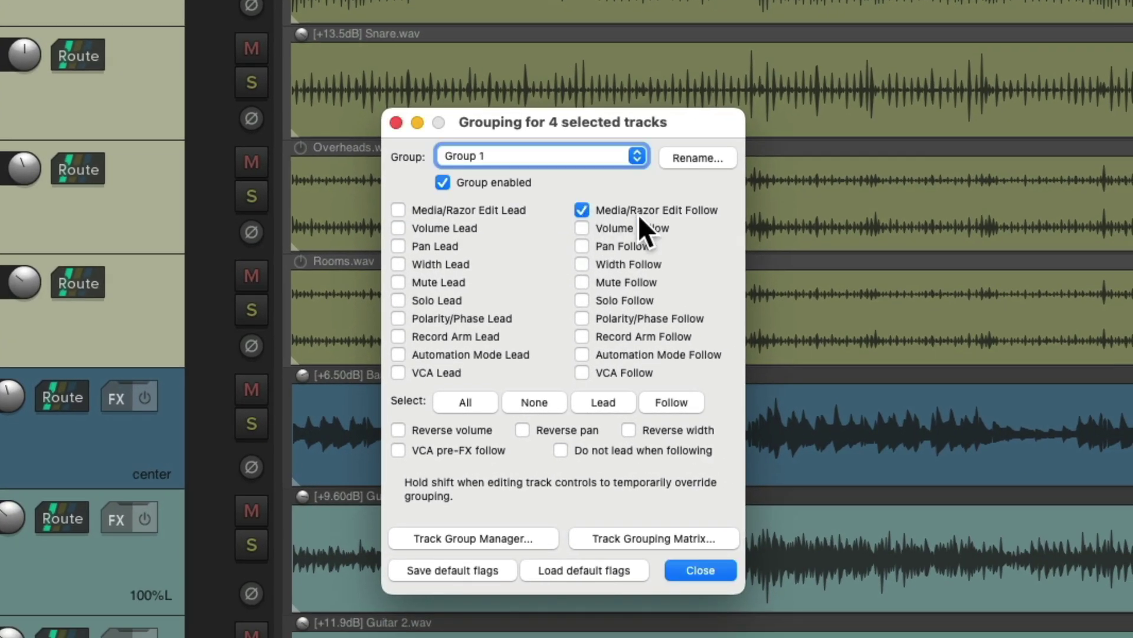
pyautogui.press('Escape')
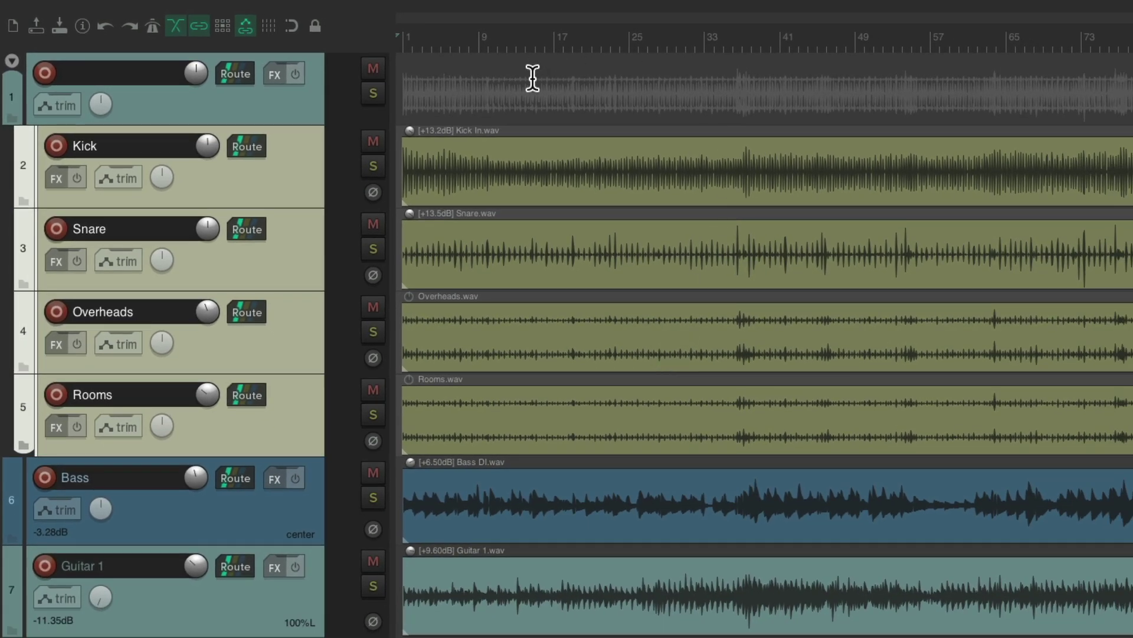
# Draw a razor area on the folder track from about bar 15 to 66, and clear it
pyautogui.moveTo(535, 86)
pyautogui.mouseDown()
pyautogui.moveTo(1033, 106)
pyautogui.moveTo(1018, 97)
pyautogui.mouseUp()
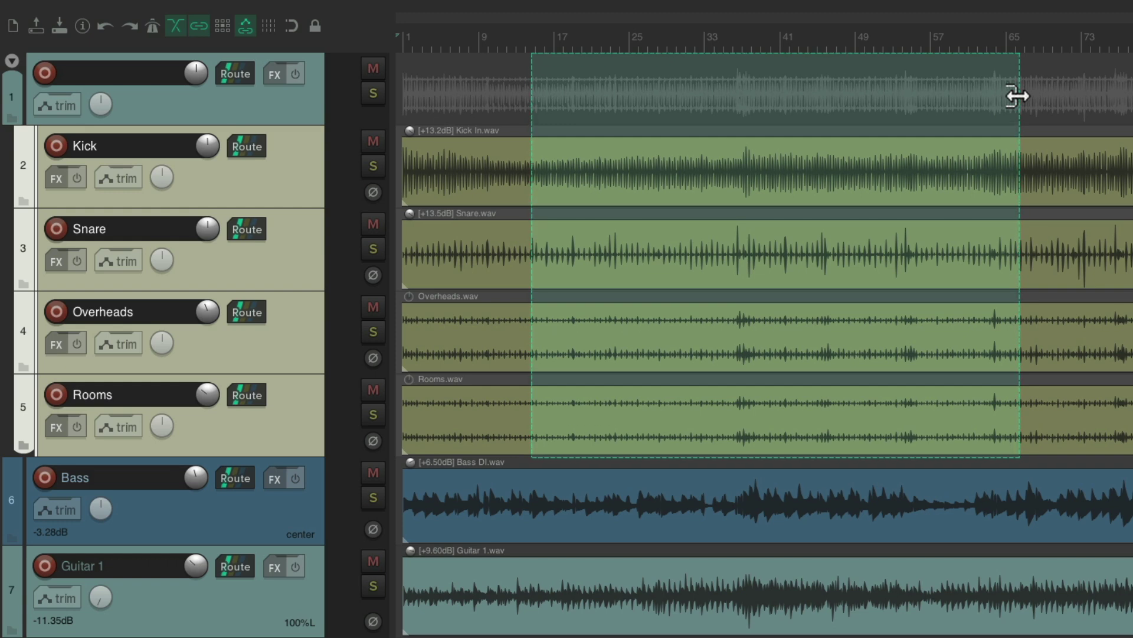
pyautogui.click(773, 83)
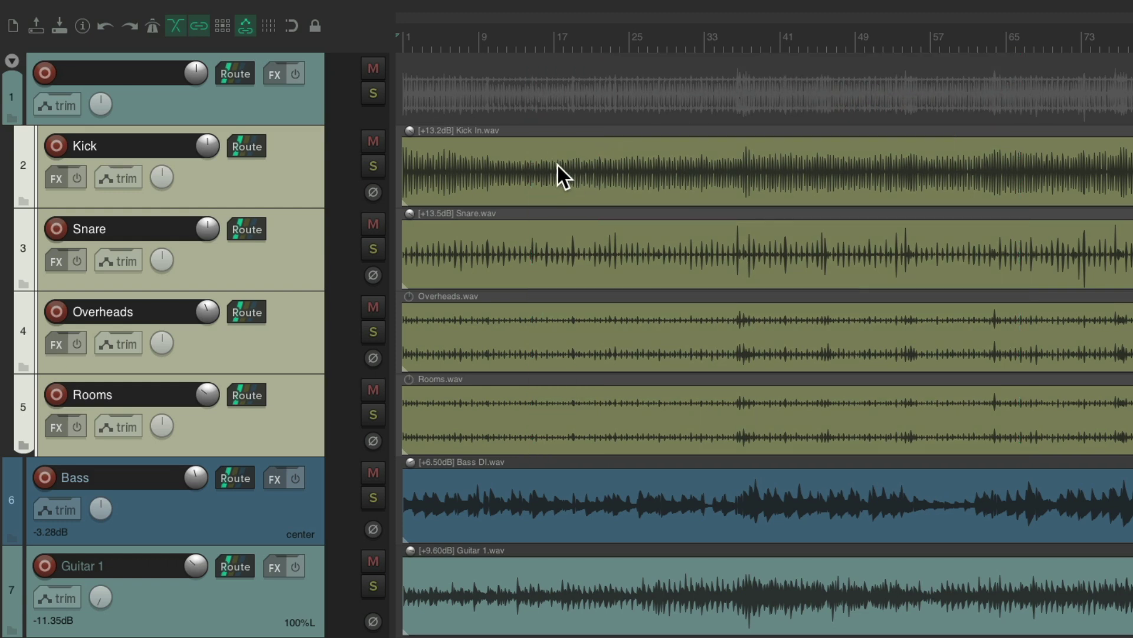
# Draw independent razor areas on Kick at about bars 17–37, Snare at 29–49 and Overheads at 23–44, and clear them
pyautogui.moveTo(554, 166); pyautogui.dragTo(745, 177)
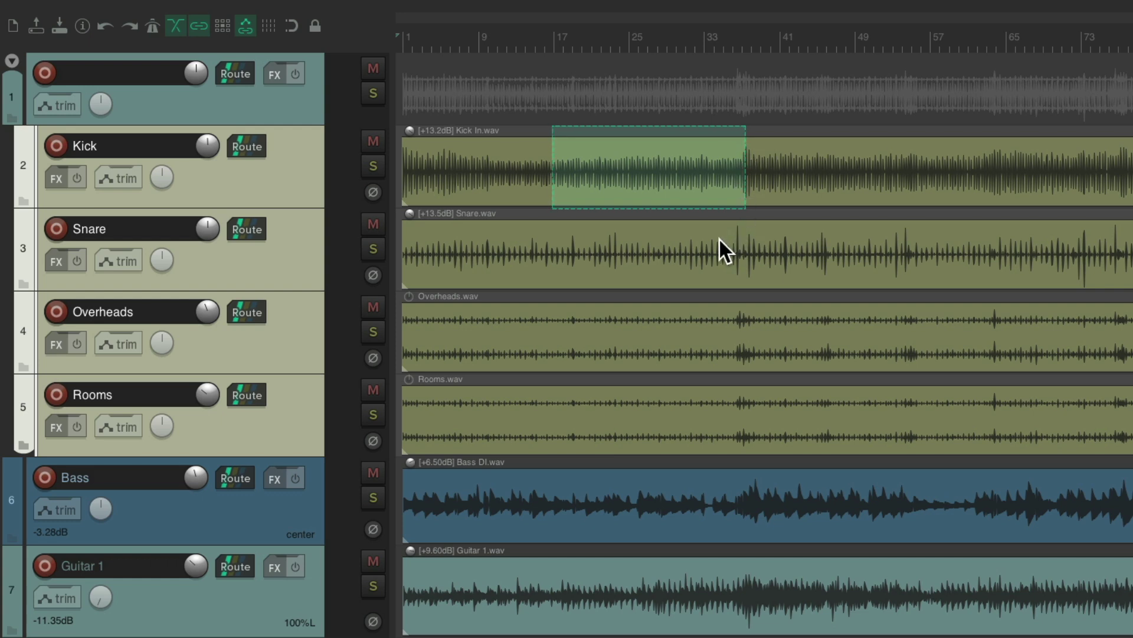
pyautogui.moveTo(673, 239); pyautogui.dragTo(854, 254)
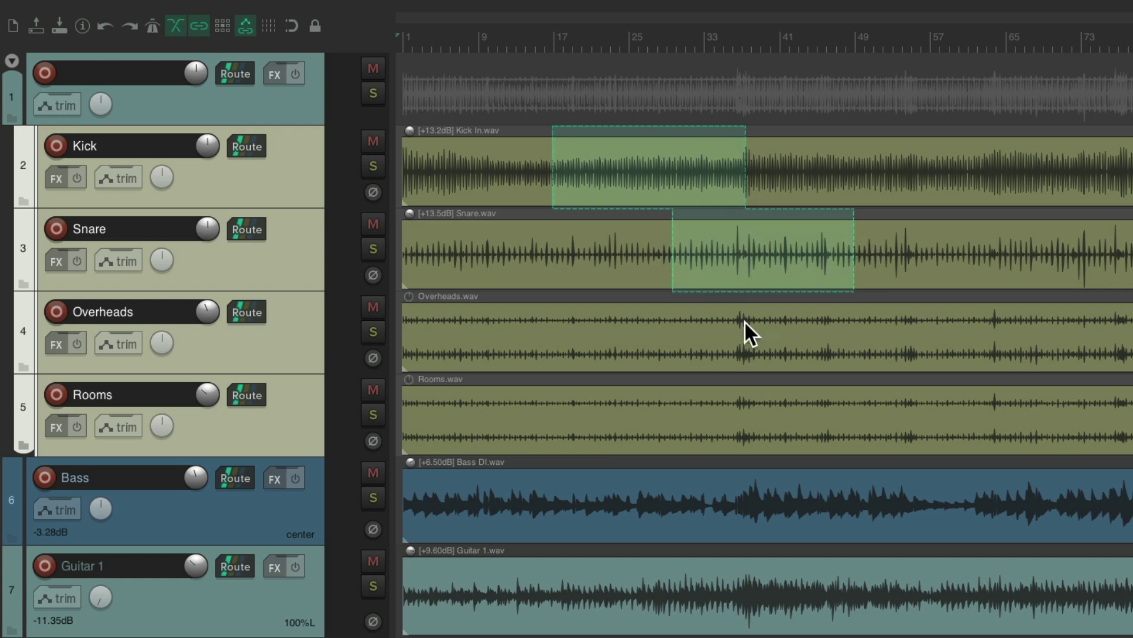
pyautogui.moveTo(610, 328); pyautogui.dragTo(812, 338)
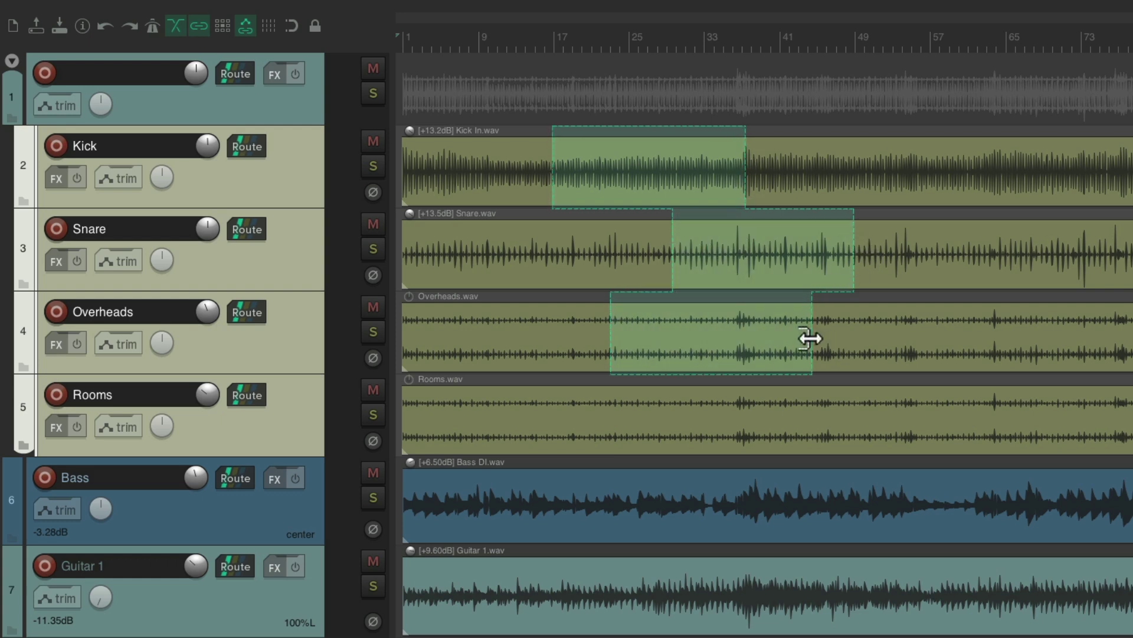
pyautogui.click(774, 272)
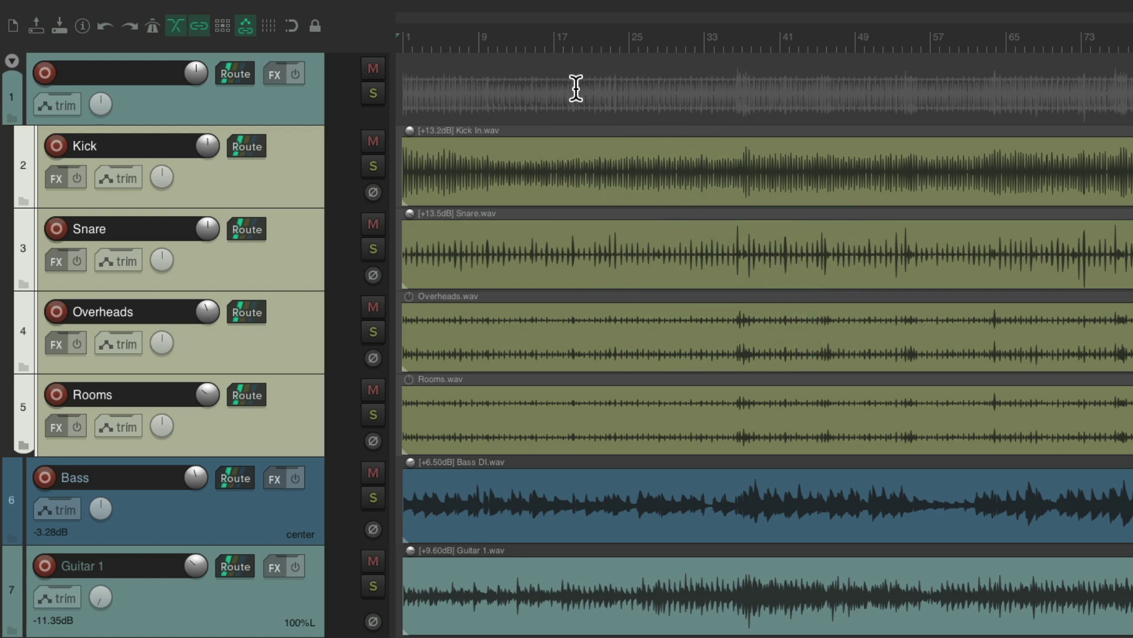
# Draw a razor area on the folder track from about bar 19 to 67, and shift its contents to start at about bar 30
pyautogui.moveTo(576, 88); pyautogui.dragTo(1028, 90)
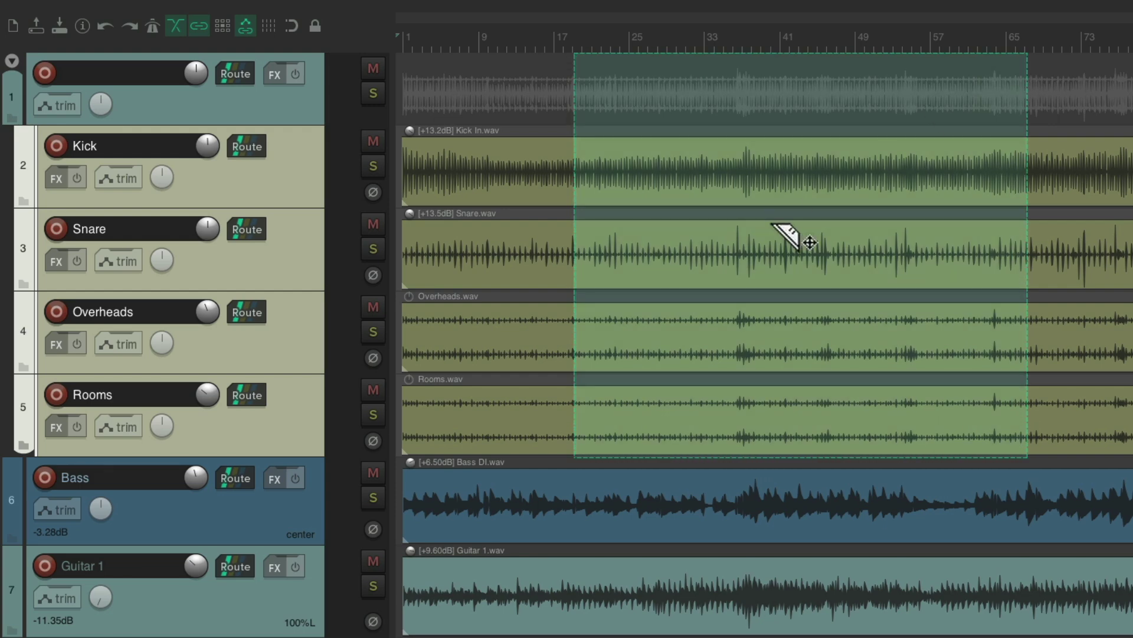
pyautogui.moveTo(739, 171); pyautogui.dragTo(816, 209)
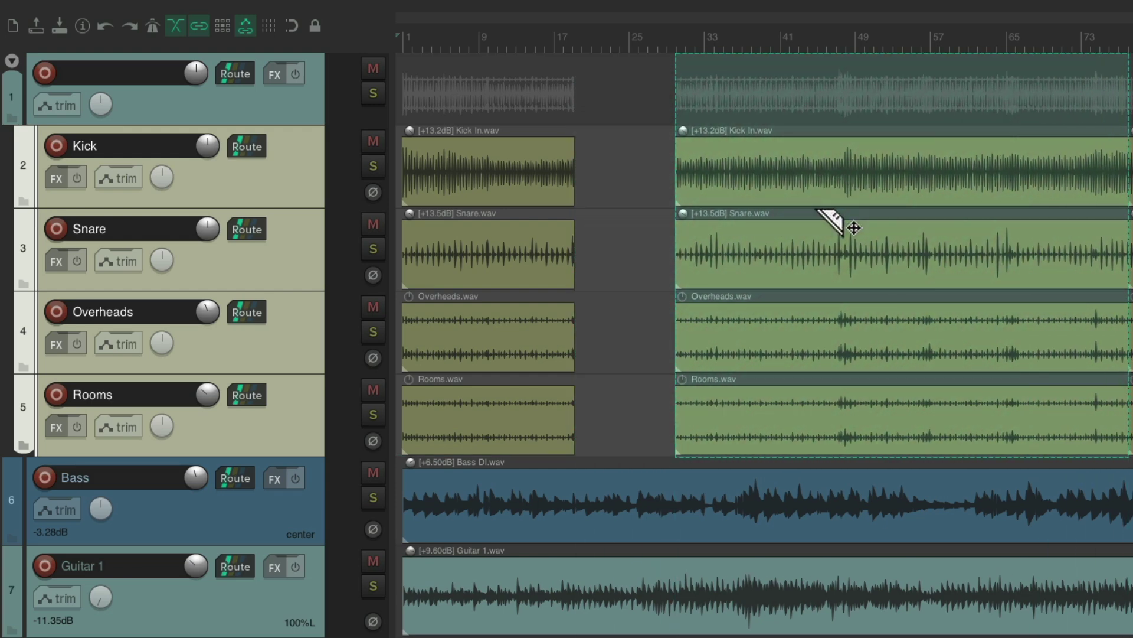
# Undo the razor shift, delete the razor area's contents across the folder and drum tracks, and undo back to the uncut items
pyautogui.hotkey('ctrl', 'z')
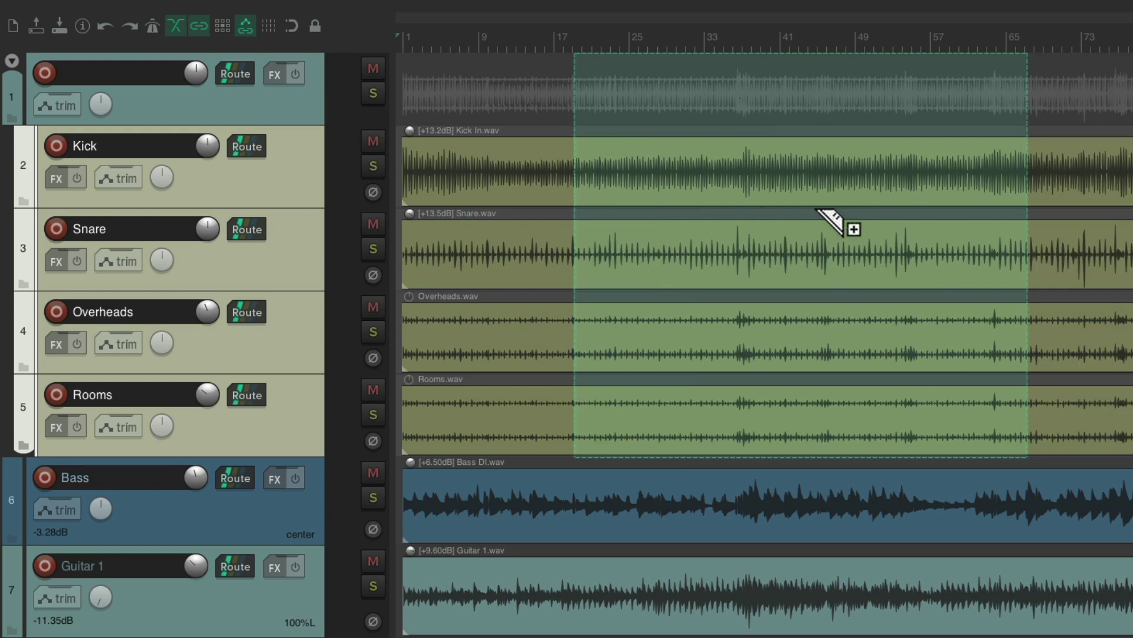
pyautogui.press('Delete')
pyautogui.hotkey('ctrl', 'z')
pyautogui.hotkey('ctrl', 'z')
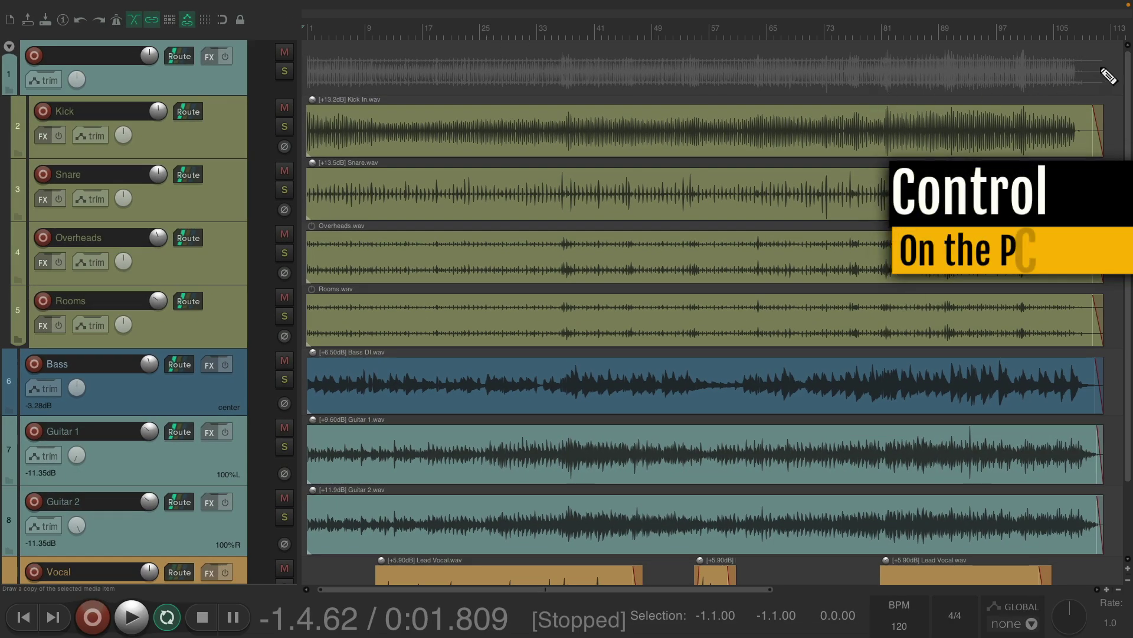
# Draw an empty MIDI item along the full length of the folder track and select it together with the drum items
pyautogui.moveTo(1104, 76)
pyautogui.mouseDown()
pyautogui.moveTo(337, 89)
pyautogui.moveTo(281, 101)
pyautogui.mouseUp()
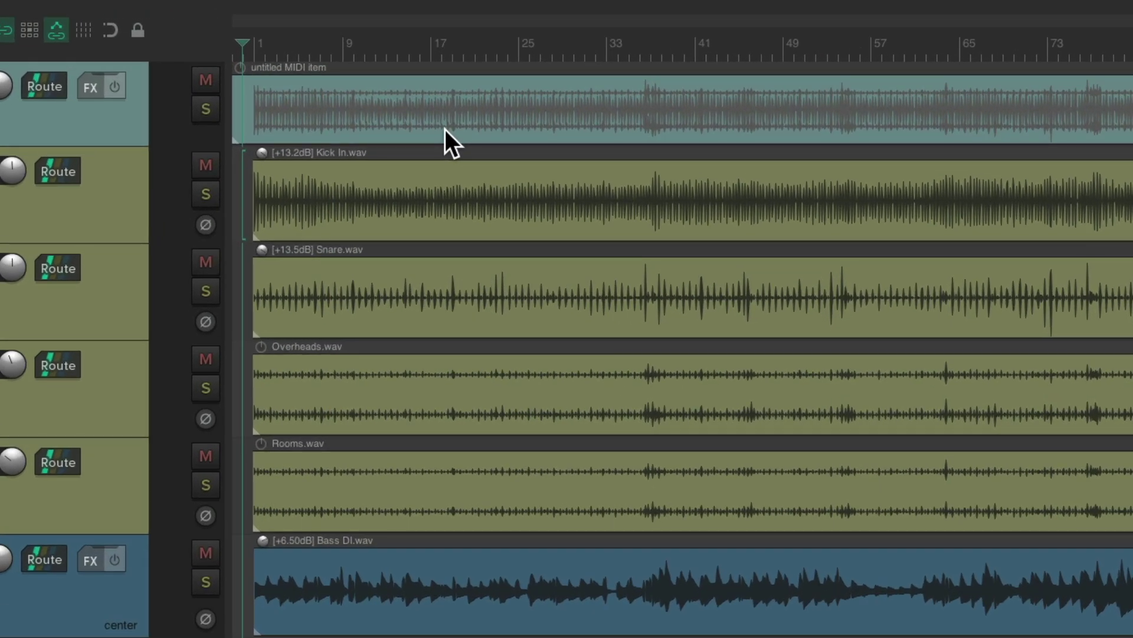
pyautogui.click(406, 91)
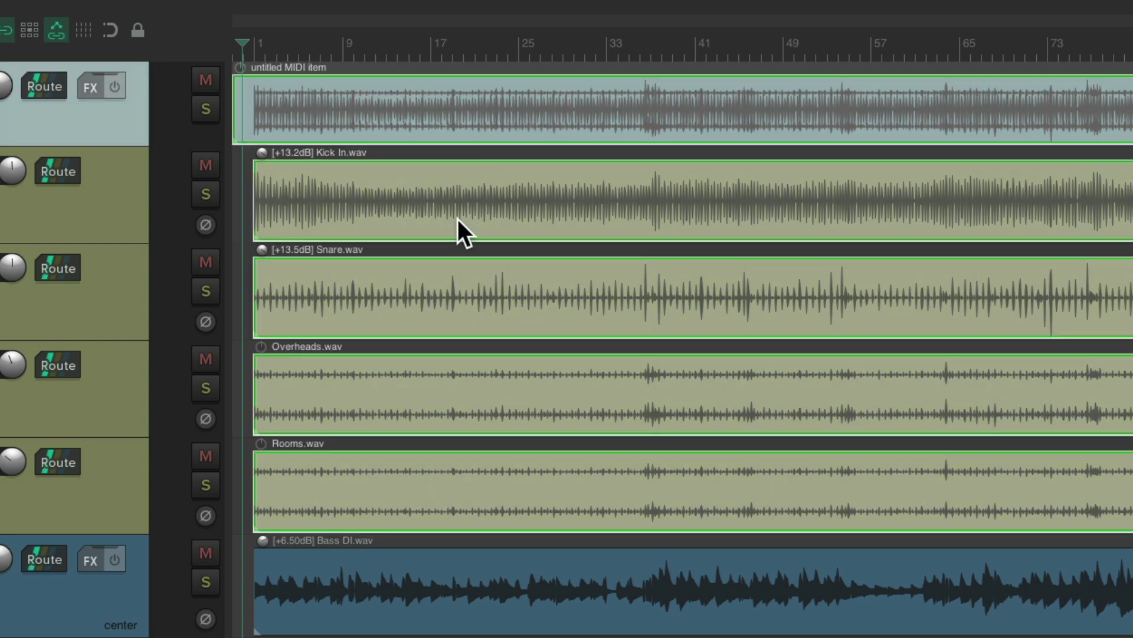
pyautogui.click(519, 146)
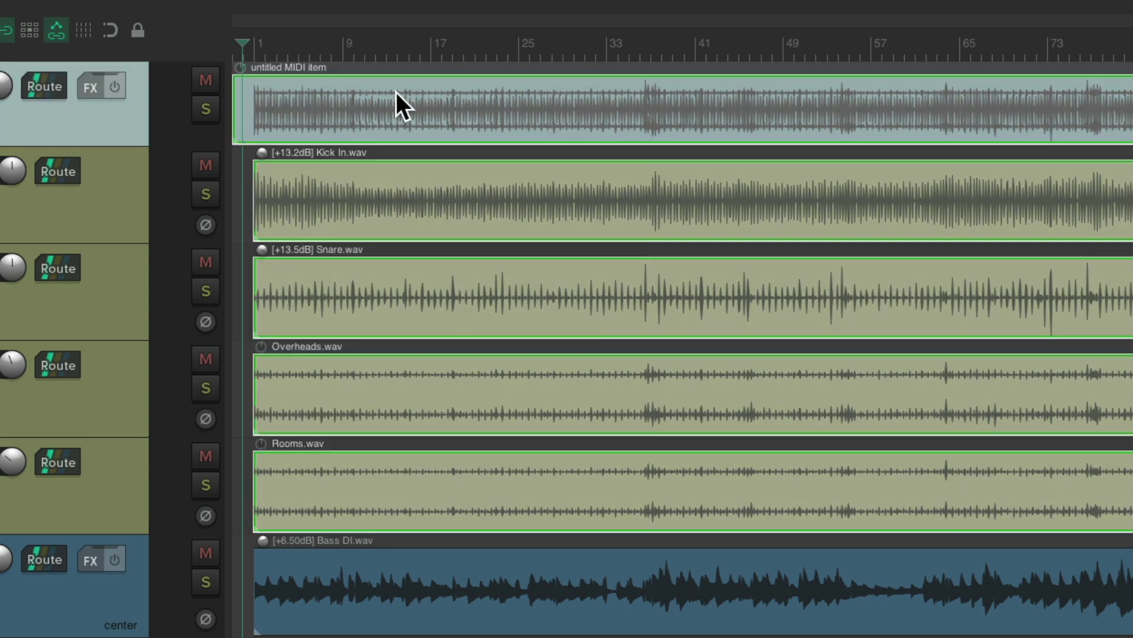
# Try shifting the folder track's MIDI item about 15 bars later and splitting it at four points, undoing the shift and all splits
pyautogui.moveTo(395, 107); pyautogui.dragTo(556, 116)
pyautogui.hotkey('ctrl', 'z')
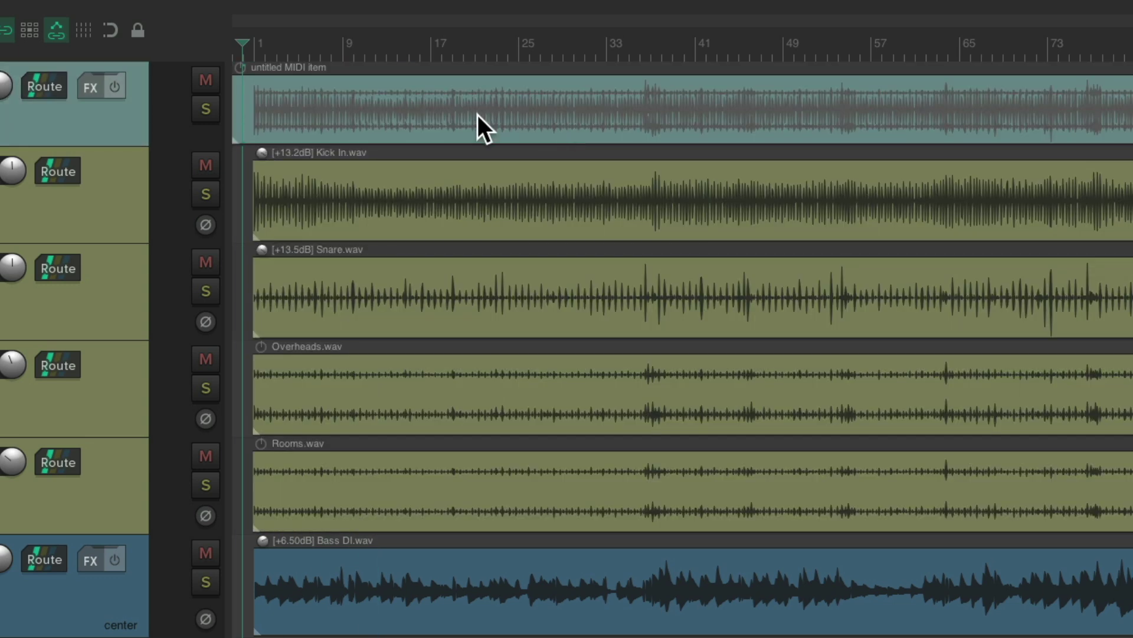
pyautogui.press('s')
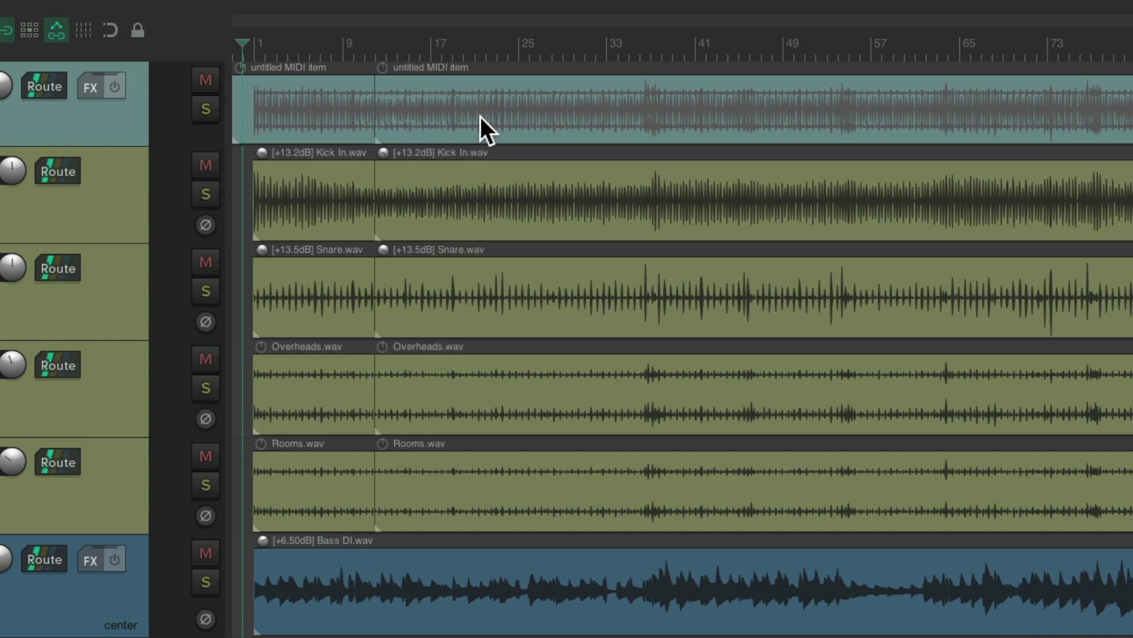
pyautogui.press('s')
pyautogui.press('s')
pyautogui.press('s')
pyautogui.hotkey('ctrl', 'z')
pyautogui.hotkey('ctrl', 'z')
pyautogui.hotkey('ctrl', 'z')
pyautogui.hotkey('ctrl', 'z')
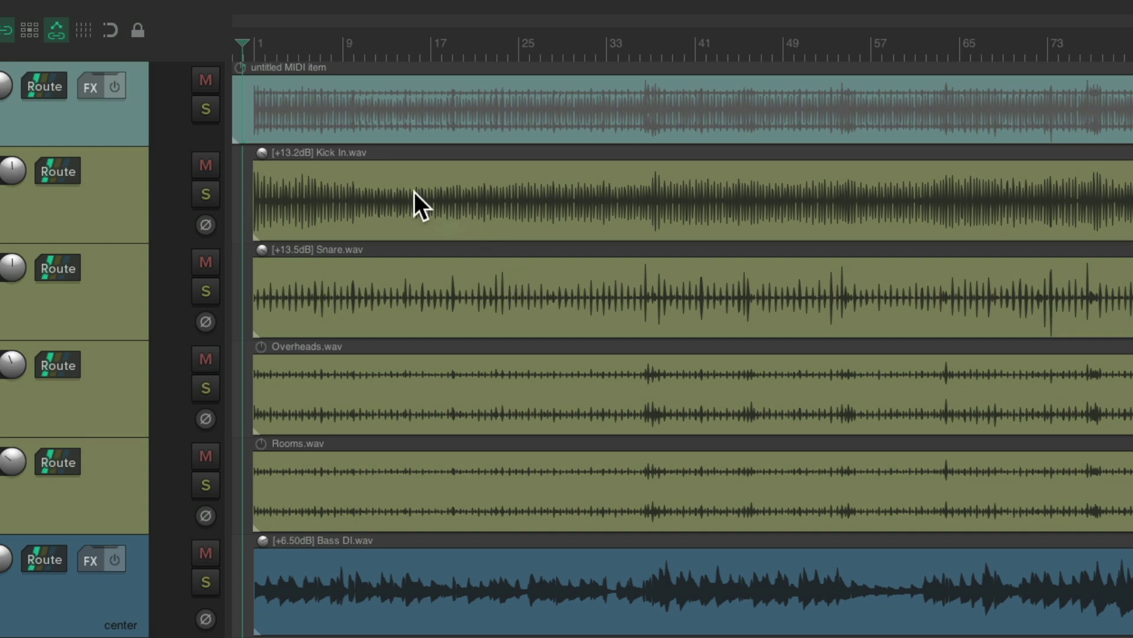
# Try shifting the Kick, Snare and Overheads items individually and the folder track's MIDI item about 15 bars later, undoing every move
pyautogui.moveTo(392, 196); pyautogui.dragTo(552, 235)
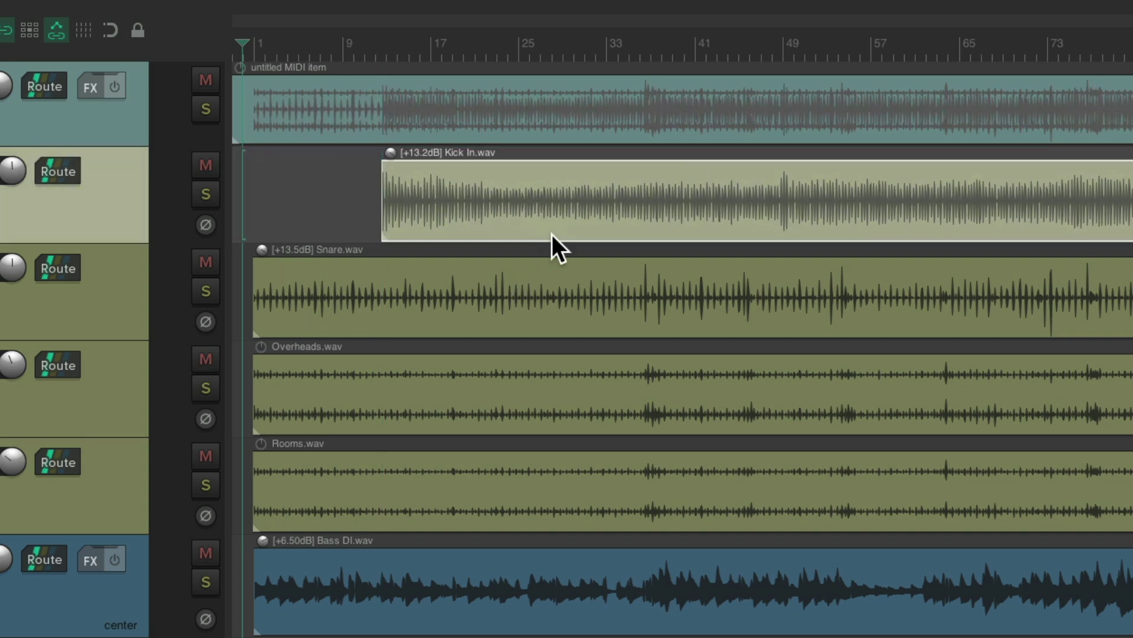
pyautogui.hotkey('ctrl', 'z')
pyautogui.moveTo(434, 277); pyautogui.dragTo(531, 301)
pyautogui.hotkey('ctrl', 'z')
pyautogui.moveTo(423, 377); pyautogui.dragTo(500, 388)
pyautogui.hotkey('ctrl', 'z')
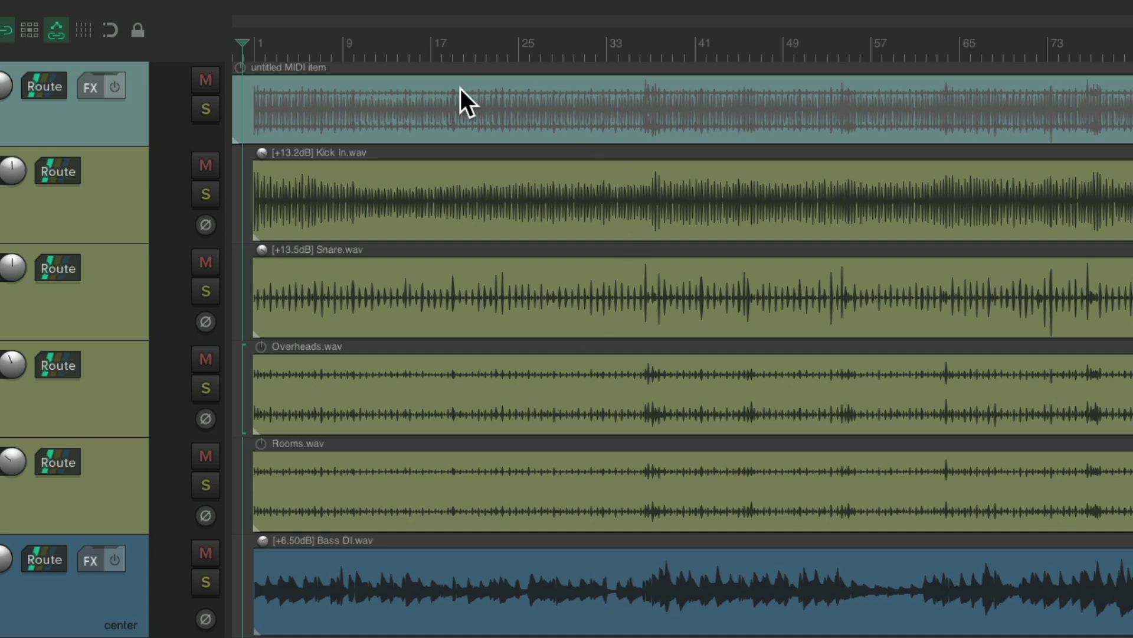
pyautogui.moveTo(432, 94); pyautogui.dragTo(600, 100)
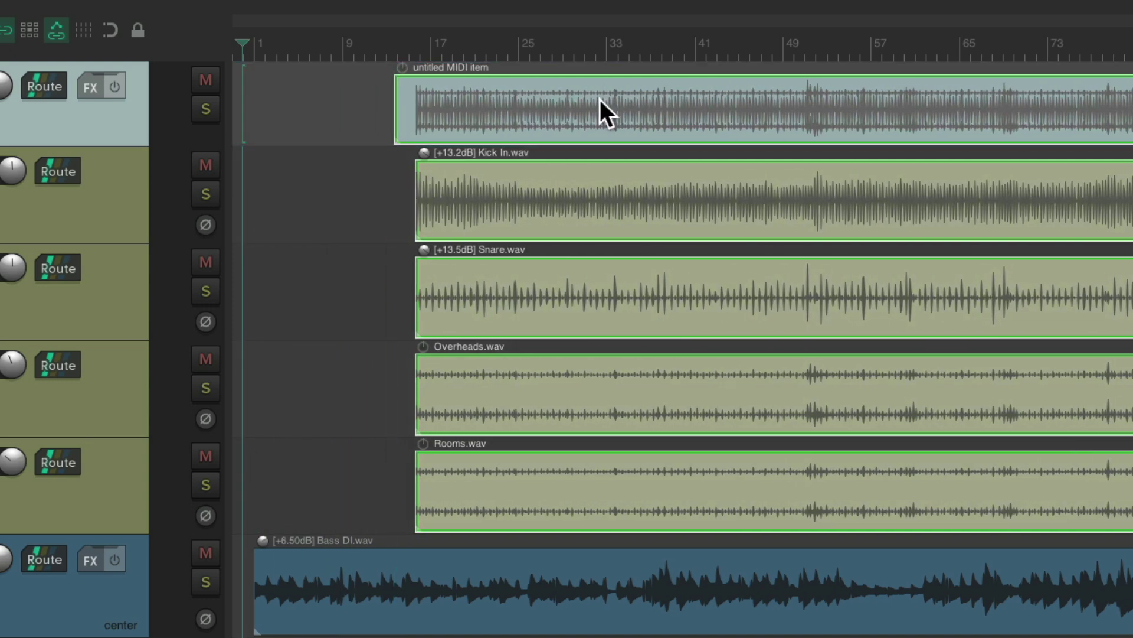
pyautogui.hotkey('ctrl', 'z')
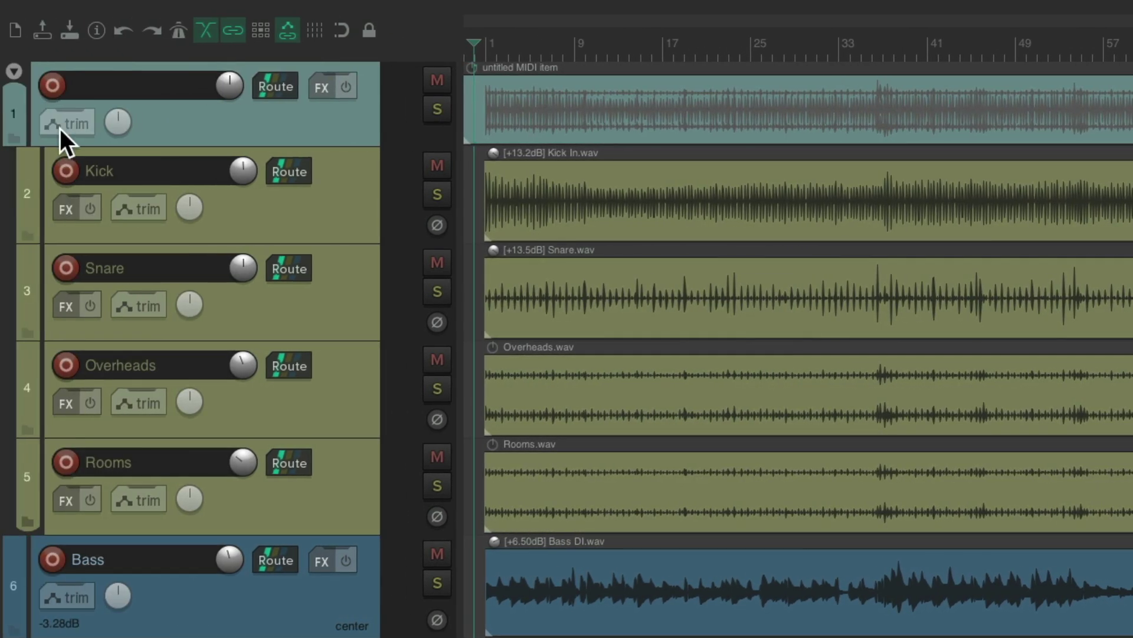
# Turn off folder mode for the drums' parent track and delete that track
pyautogui.click(17, 137)
pyautogui.click(258, 126)
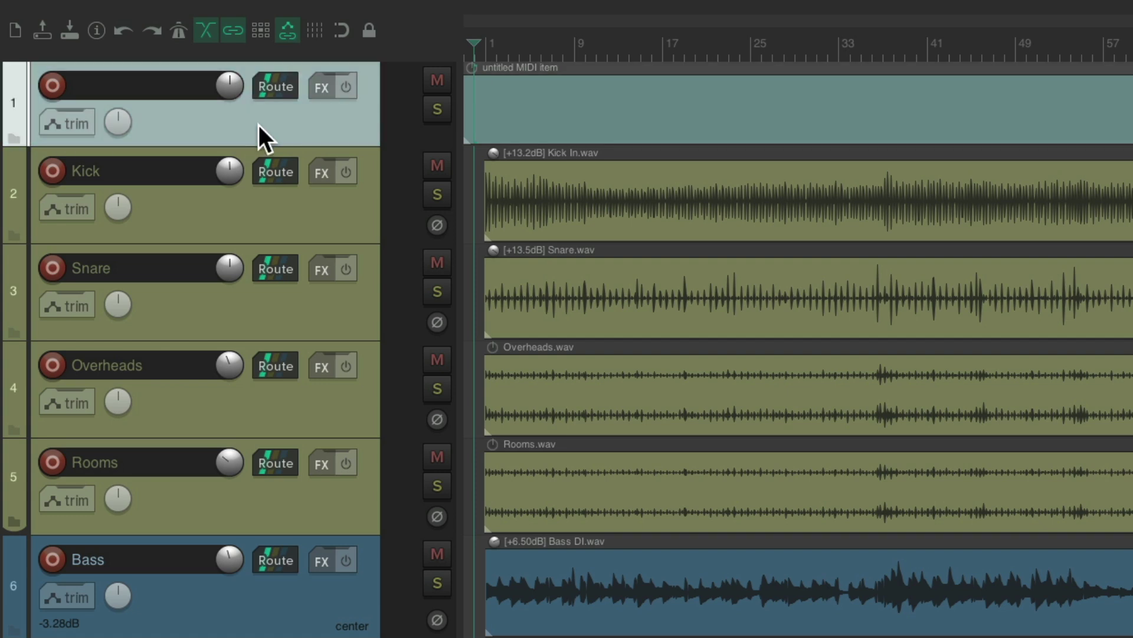
pyautogui.press('Delete')
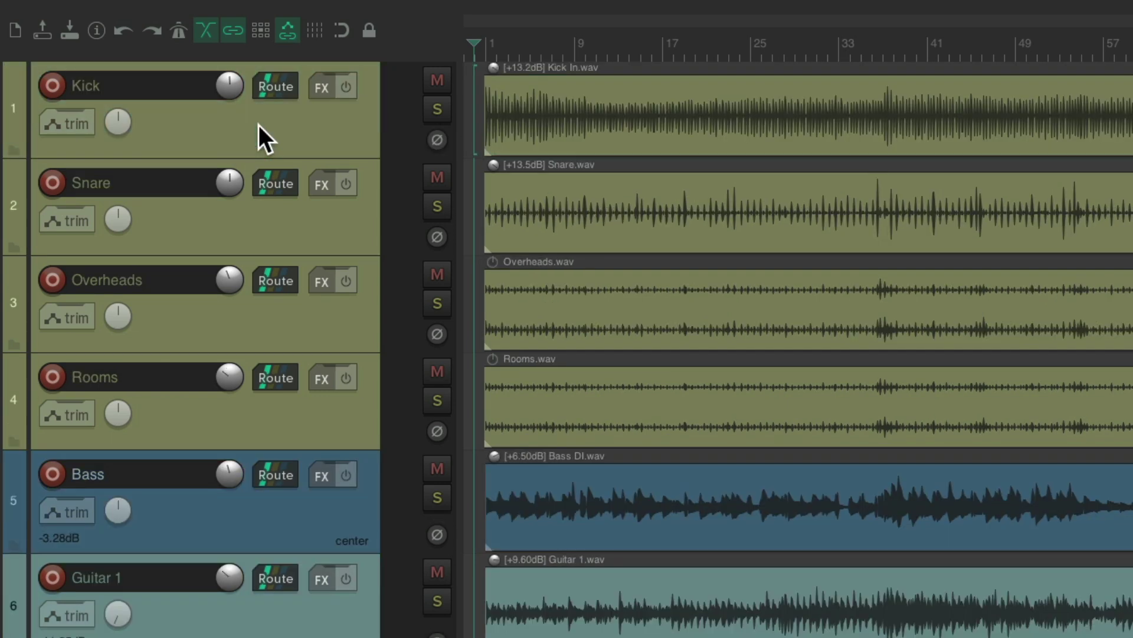
# Select the Kick through Rooms tracks and enable automatic grouping of selected tracks for media/razor editing
pyautogui.click(272, 135)
pyautogui.keyDown('shift'); pyautogui.click(299, 402); pyautogui.keyUp('shift')
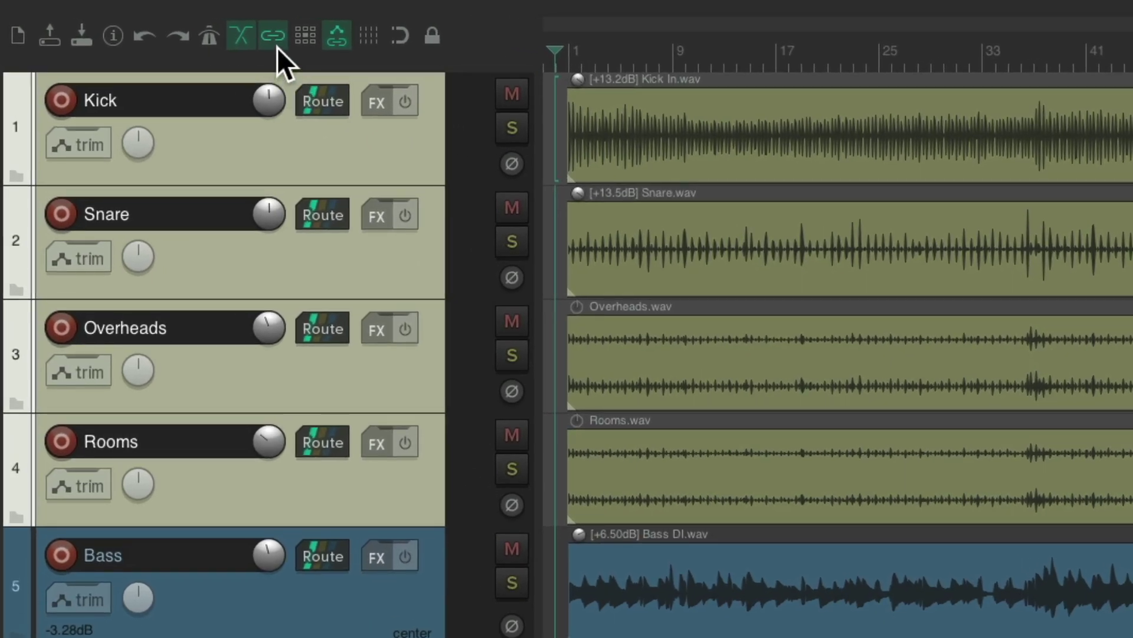
pyautogui.rightClick(278, 48)
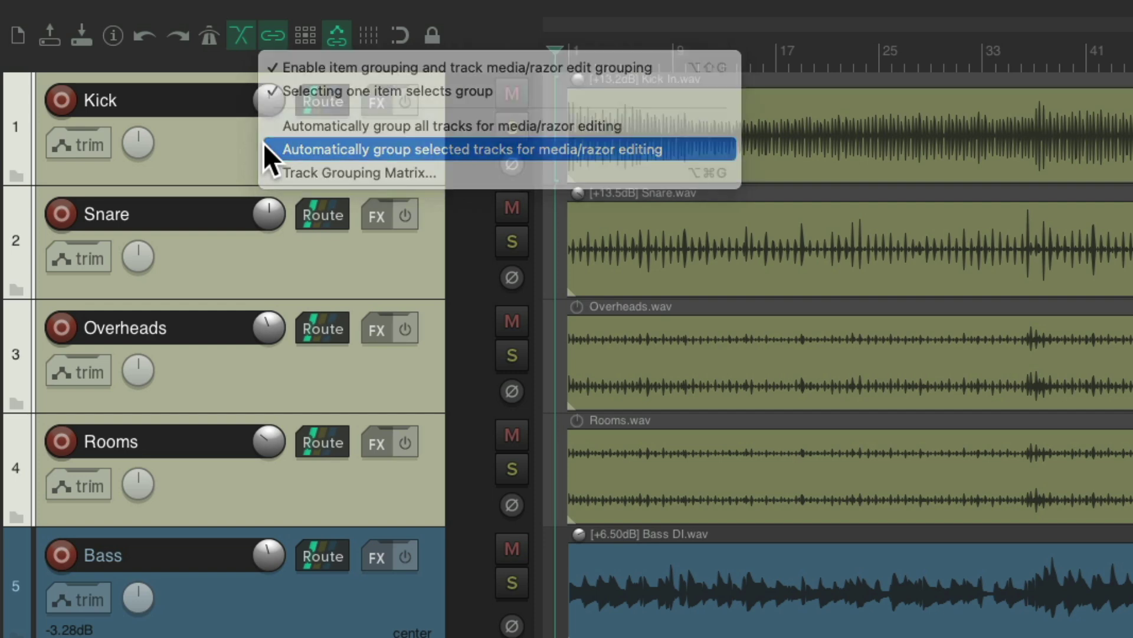
pyautogui.click(263, 148)
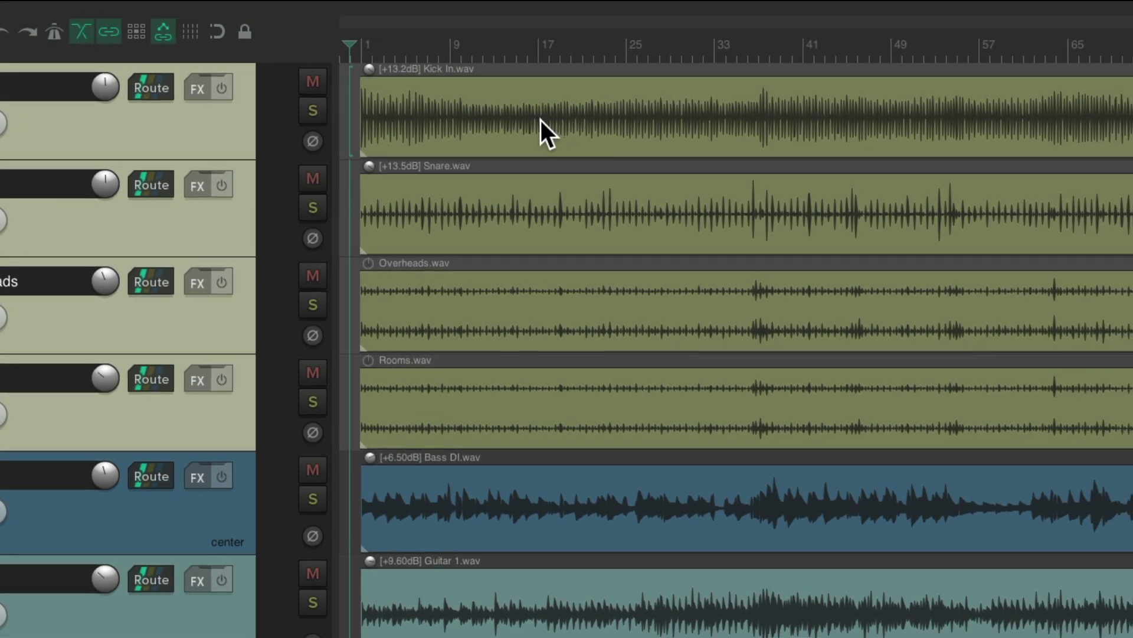
# Try shifting the drum items about 12 bars later from Kick and about 4 bars later from Snare, undoing each shift
pyautogui.moveTo(521, 111); pyautogui.dragTo(652, 157)
pyautogui.hotkey('ctrl', 'z')
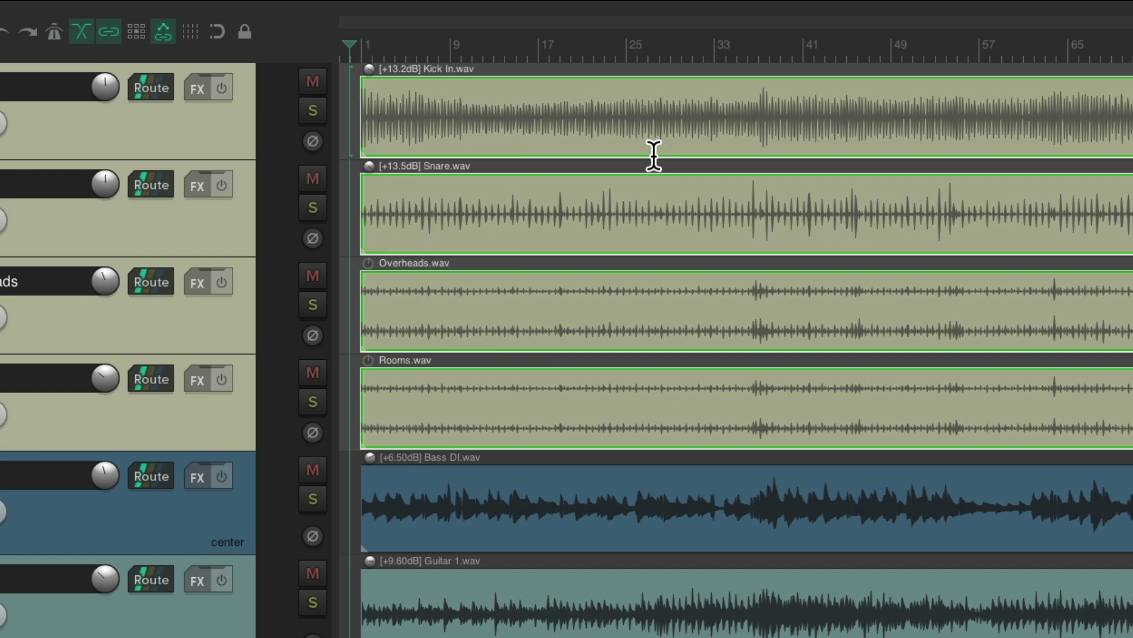
pyautogui.moveTo(452, 195); pyautogui.dragTo(502, 207)
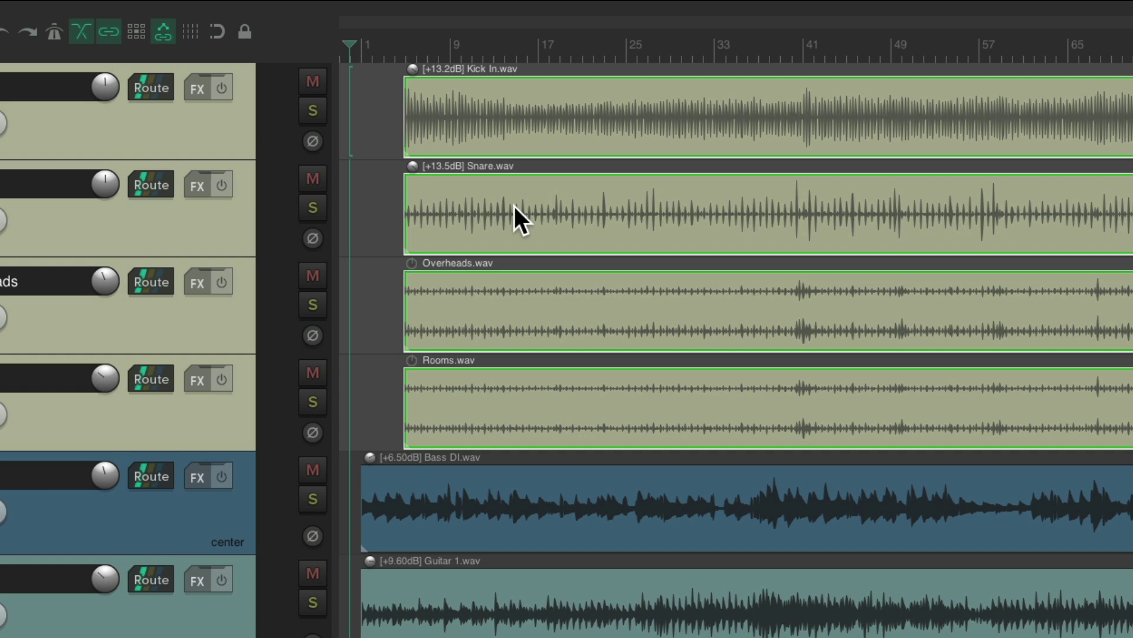
pyautogui.hotkey('ctrl', 'z')
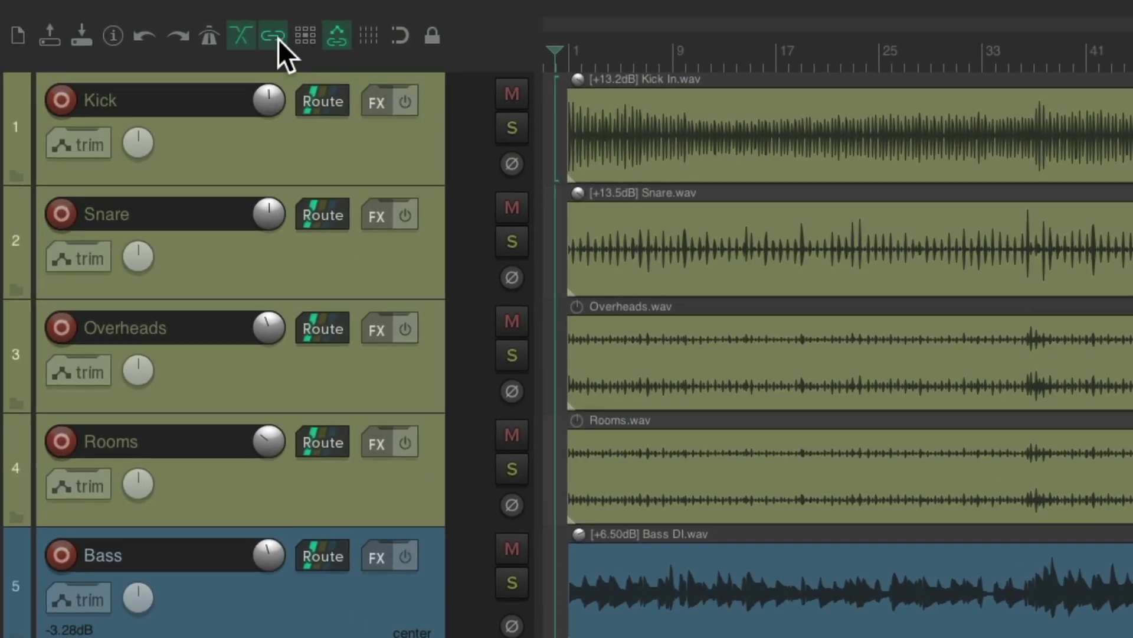
# With the Kick through Rooms tracks selected, draw a razor area across them from about bar 16 to 63, and clear it
pyautogui.rightClick(109, 32)
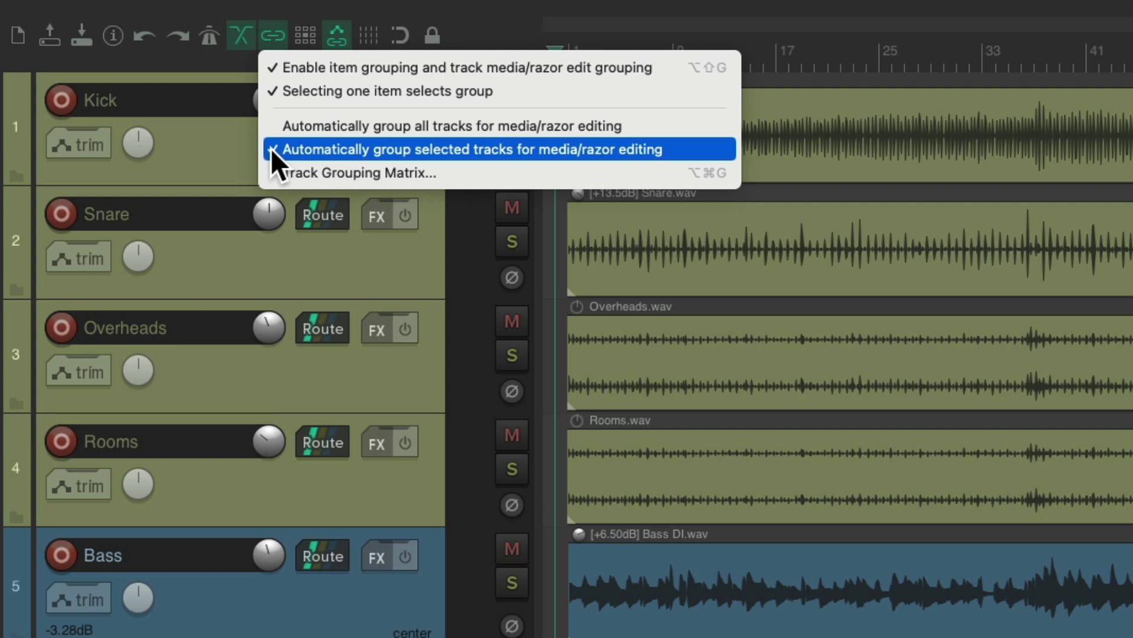
pyautogui.click(281, 30)
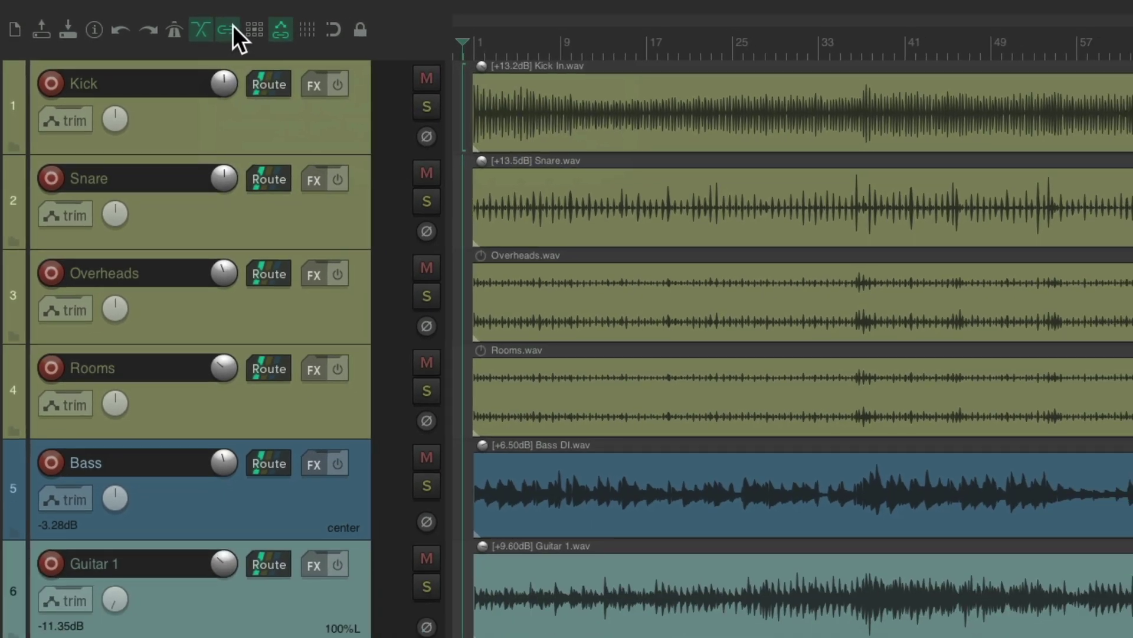
pyautogui.click(298, 126)
pyautogui.keyDown('shift'); pyautogui.click(315, 394); pyautogui.keyUp('shift')
pyautogui.moveTo(640, 112); pyautogui.dragTo(1132, 109)
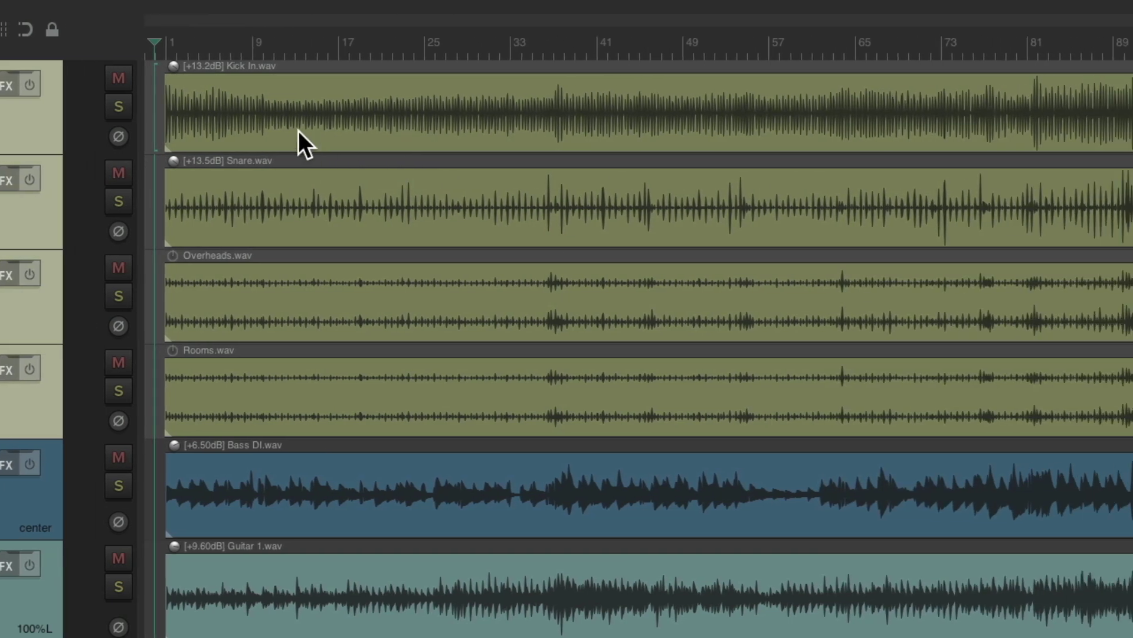
pyautogui.moveTo(838, 108); pyautogui.dragTo(837, 108)
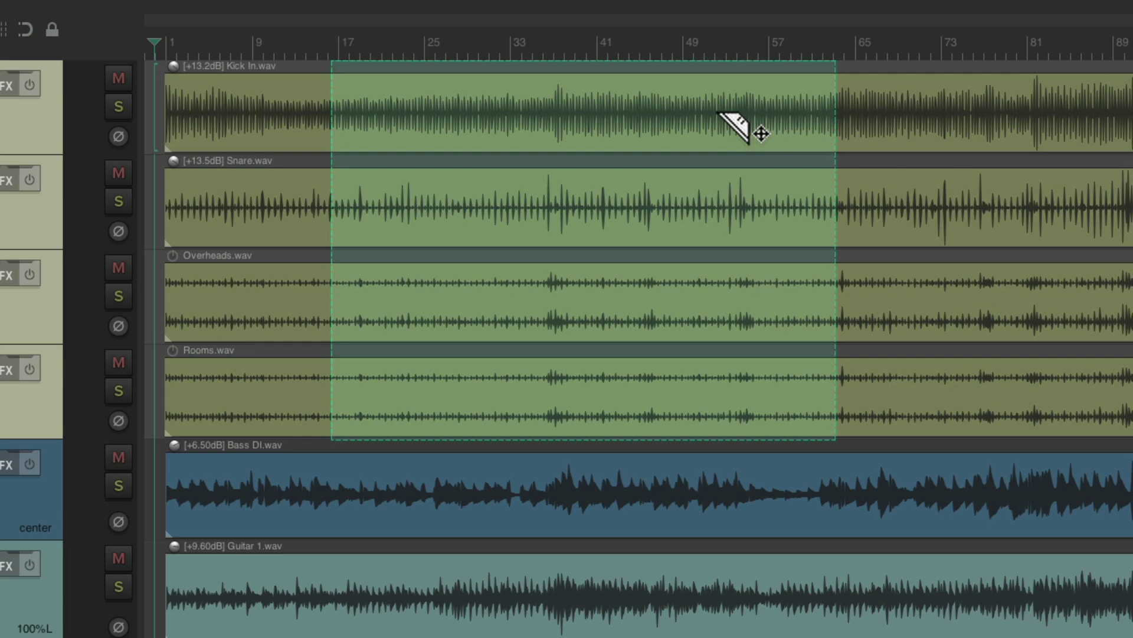
pyautogui.click(706, 107)
# Try moving the Kick item about 9 bars later, draw a razor area on Kick from about bar 18 to 66, and clear it
pyautogui.moveTo(382, 99); pyautogui.dragTo(480, 121)
pyautogui.press('Escape')
pyautogui.moveTo(350, 109); pyautogui.dragTo(866, 114)
pyautogui.click(746, 108)
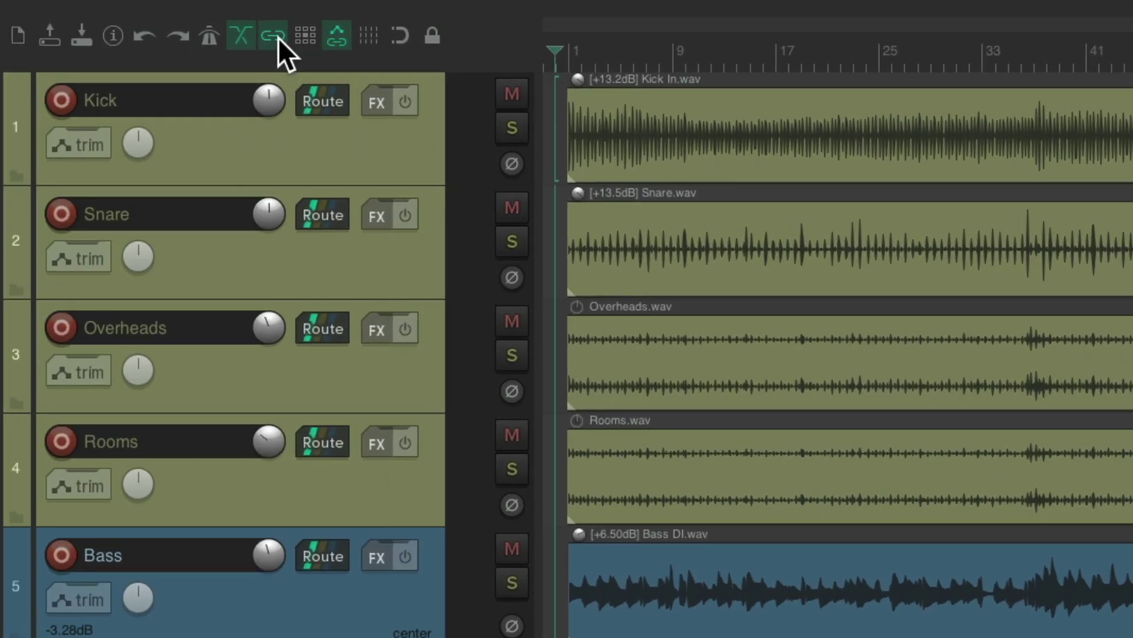
# Enable automatic grouping of all tracks for media/razor editing, and test it by shifting the Kick item about 8 bars later and undoing
pyautogui.rightClick(265, 41)
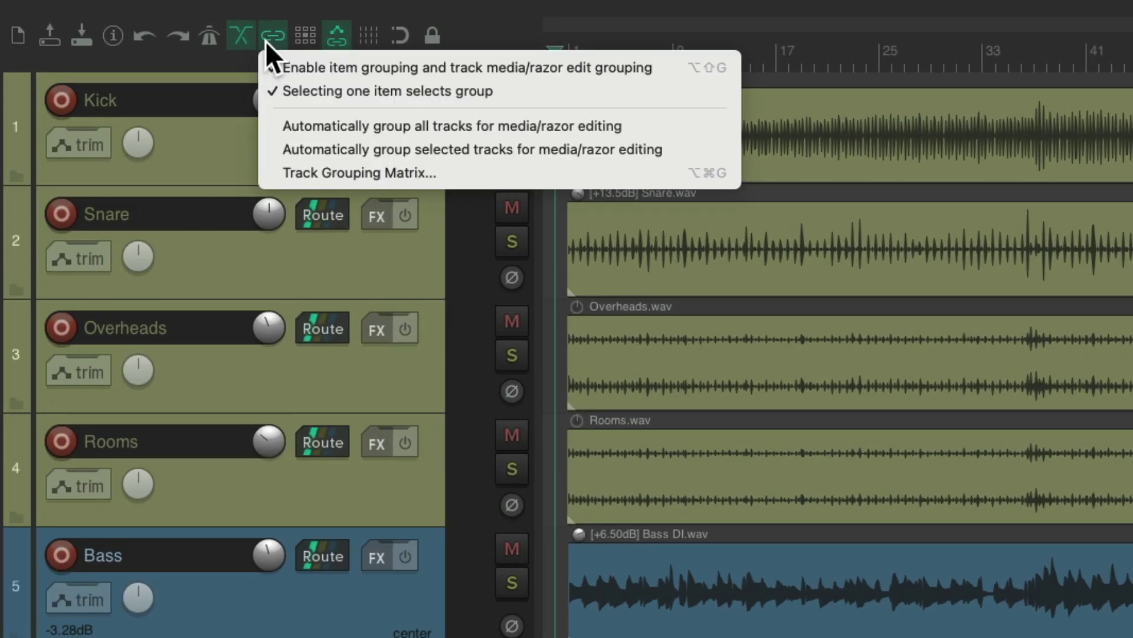
pyautogui.click(270, 124)
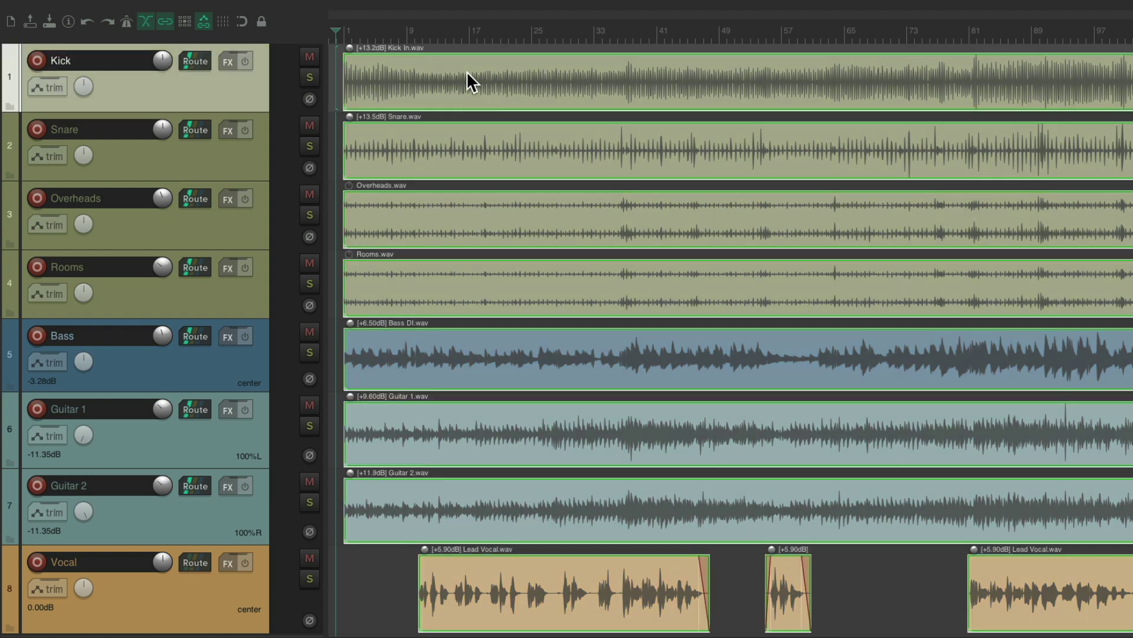
pyautogui.moveTo(466, 71); pyautogui.dragTo(530, 73)
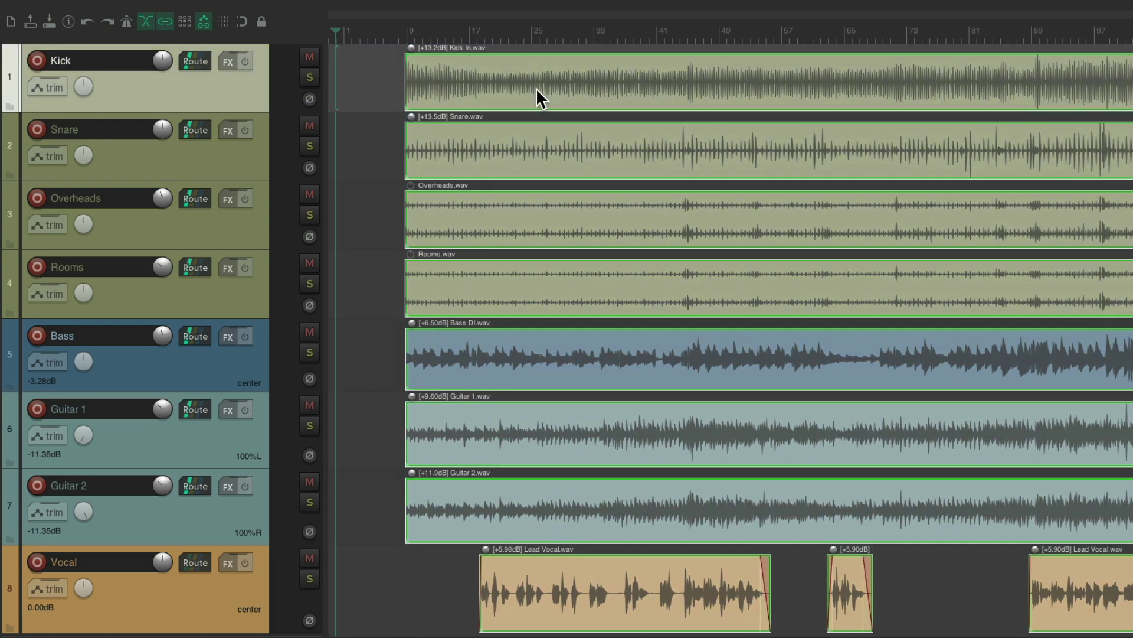
pyautogui.hotkey('ctrl', 'z')
# Try shifting the first Vocal item about 2 bars earlier and the Bass and Kick items a few bars later, undoing each move
pyautogui.moveTo(486, 563)
pyautogui.mouseDown()
pyautogui.moveTo(452, 561)
pyautogui.moveTo(475, 555)
pyautogui.mouseUp()
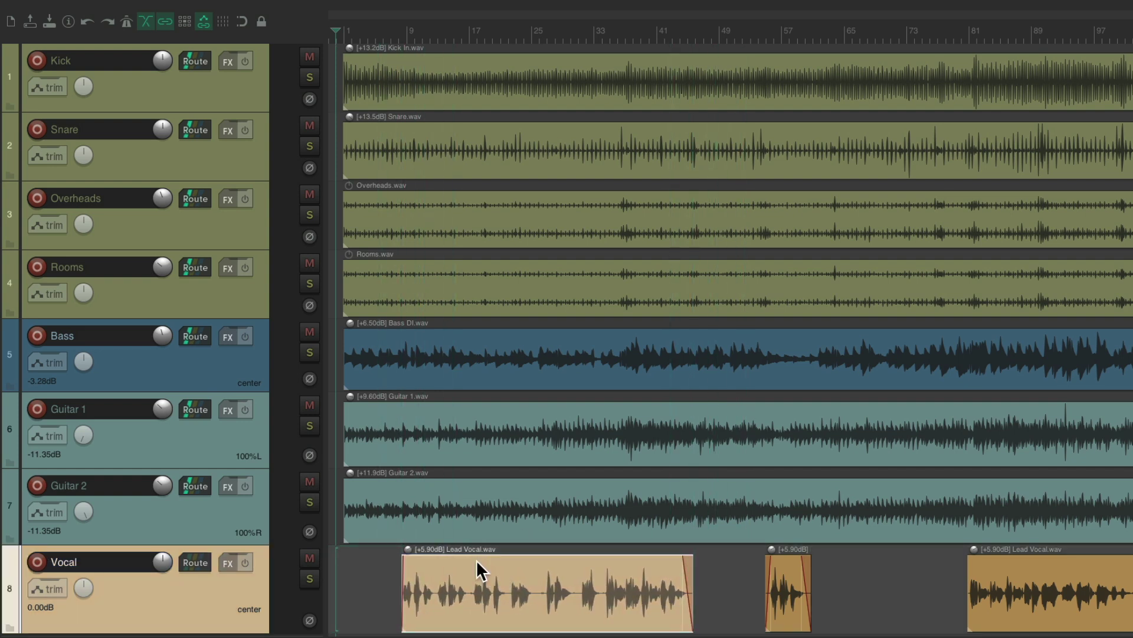
pyautogui.press('KP_6')
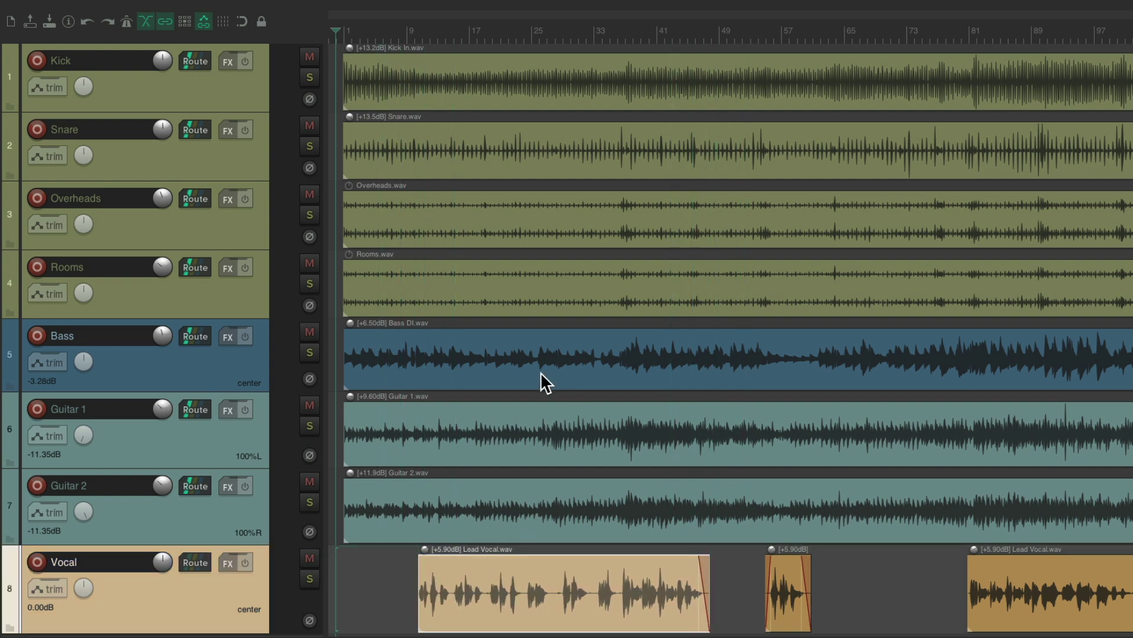
pyautogui.moveTo(492, 353); pyautogui.dragTo(527, 357)
pyautogui.hotkey('ctrl', 'z')
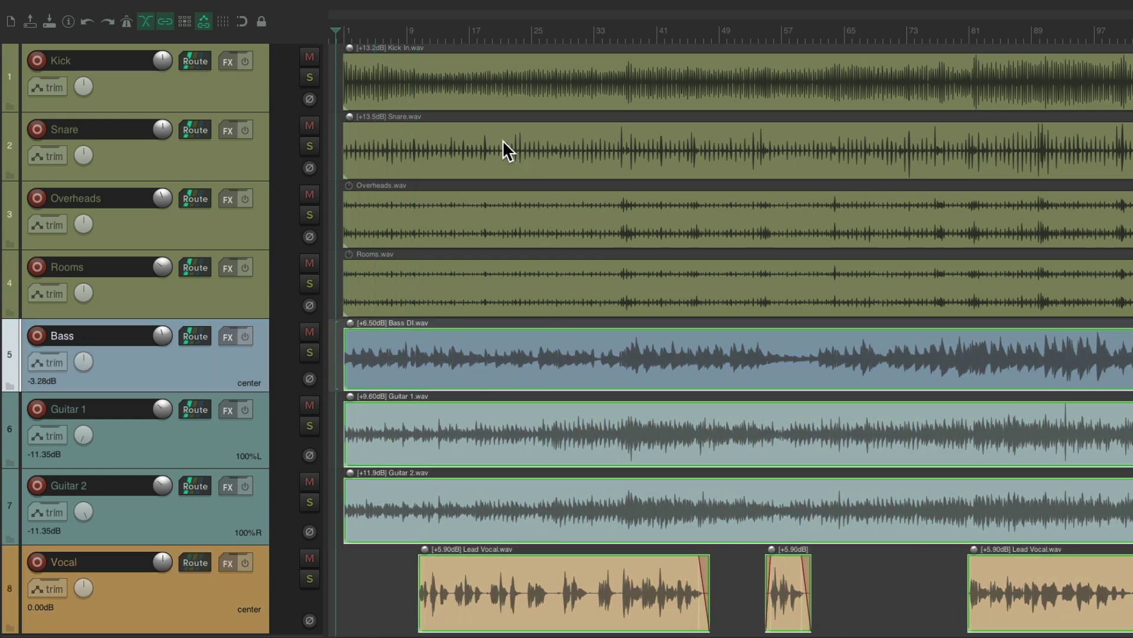
pyautogui.hotkey('ctrl', 'a')
pyautogui.moveTo(469, 78); pyautogui.dragTo(504, 82)
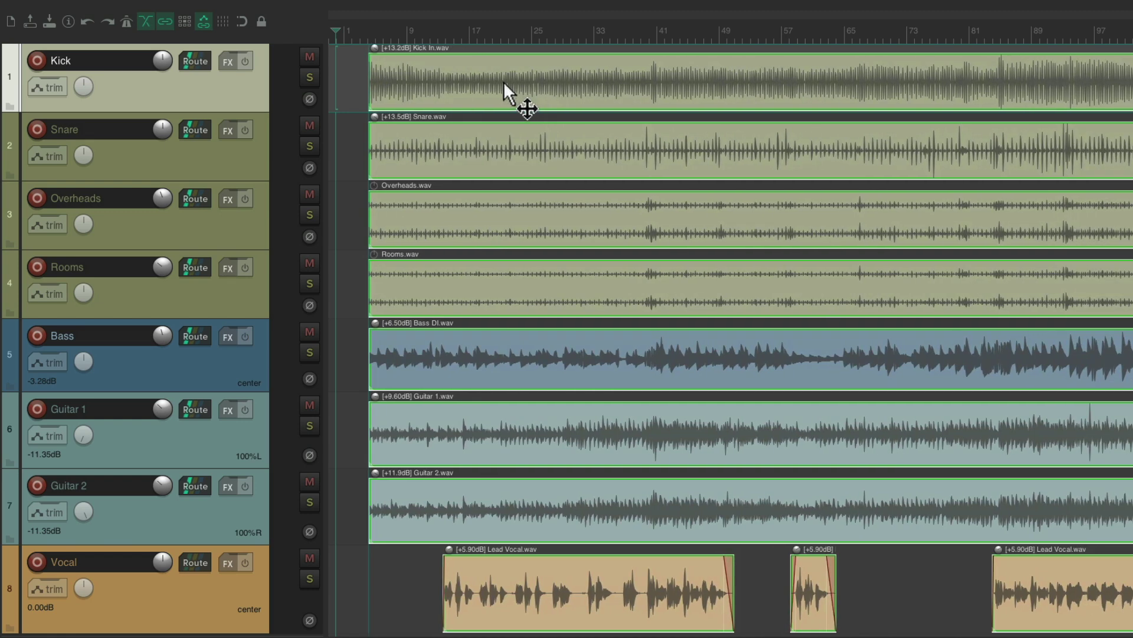
pyautogui.hotkey('ctrl', 'z')
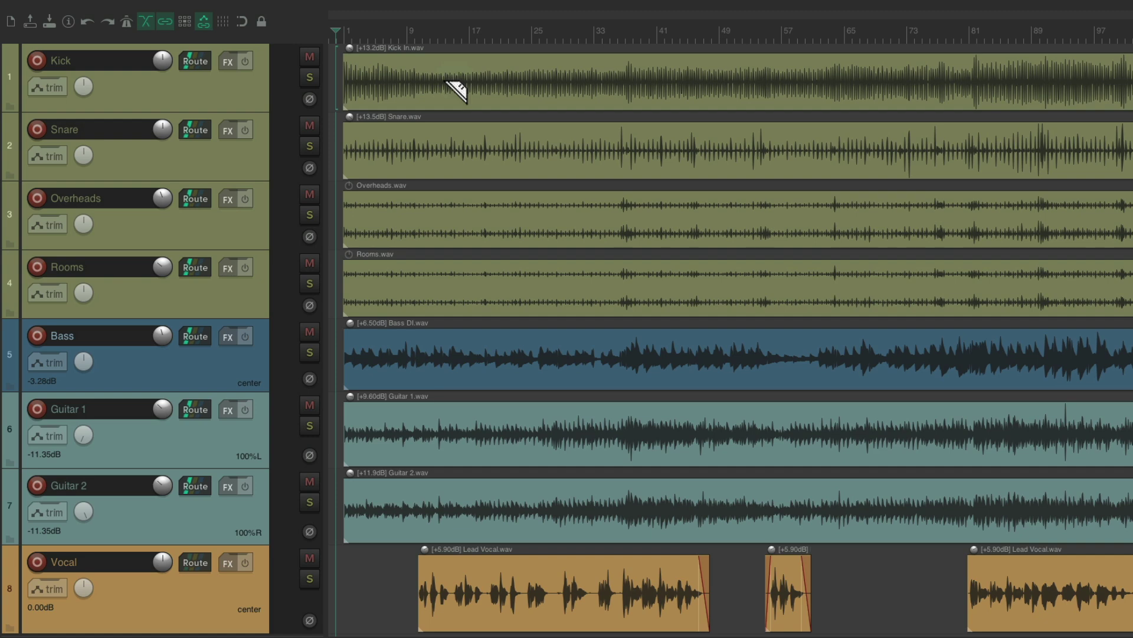
# Draw a razor area across all tracks from about bar 14 to 66, delete its contents, and undo the deletion
pyautogui.moveTo(444, 82); pyautogui.dragTo(855, 108)
pyautogui.press('Delete')
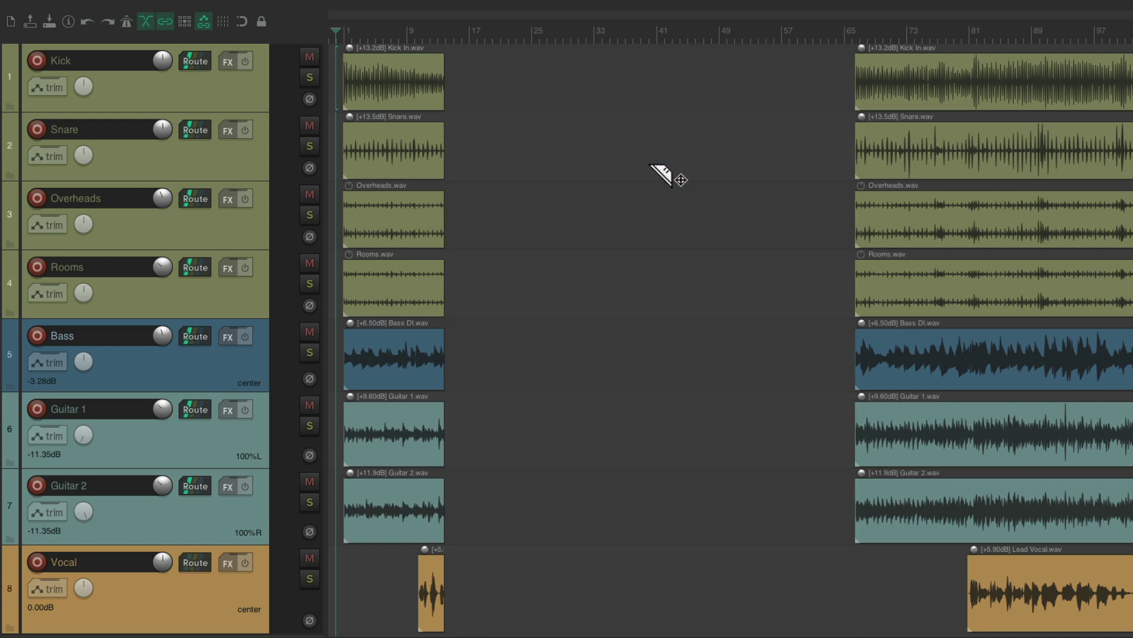
pyautogui.hotkey('ctrl', 'z')
# Try shifting the razor area's contents to start at about bar 22 and deleting them, undo both edits, and clear the area
pyautogui.moveTo(595, 76); pyautogui.dragTo(664, 100)
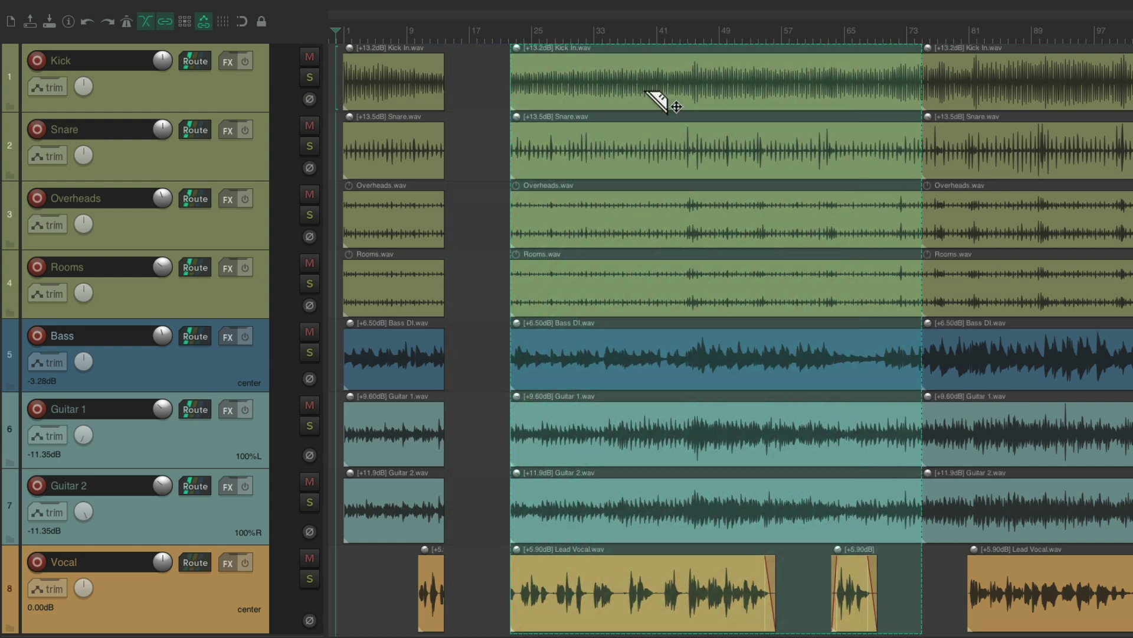
pyautogui.hotkey('ctrl', 'z')
pyautogui.press('Delete')
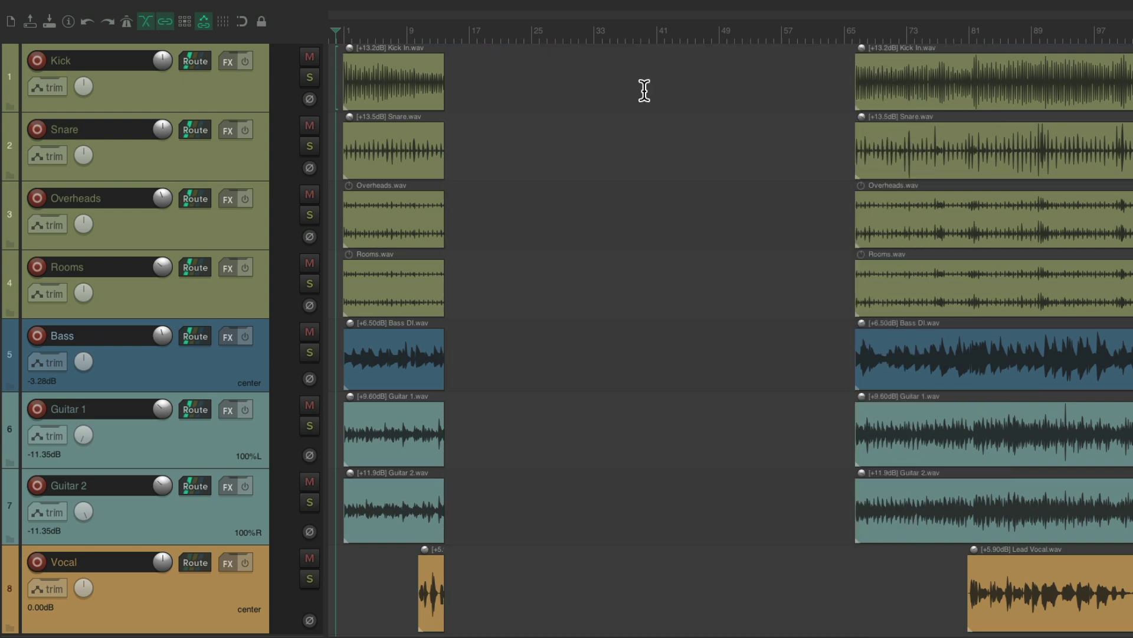
pyautogui.hotkey('ctrl', 'z')
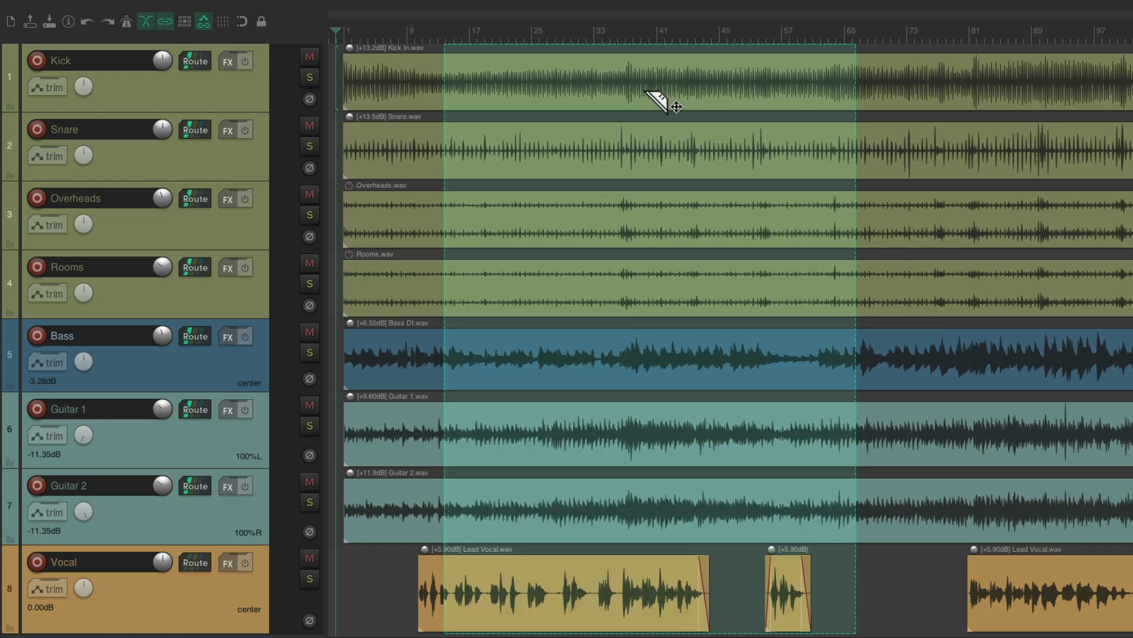
pyautogui.click(646, 92)
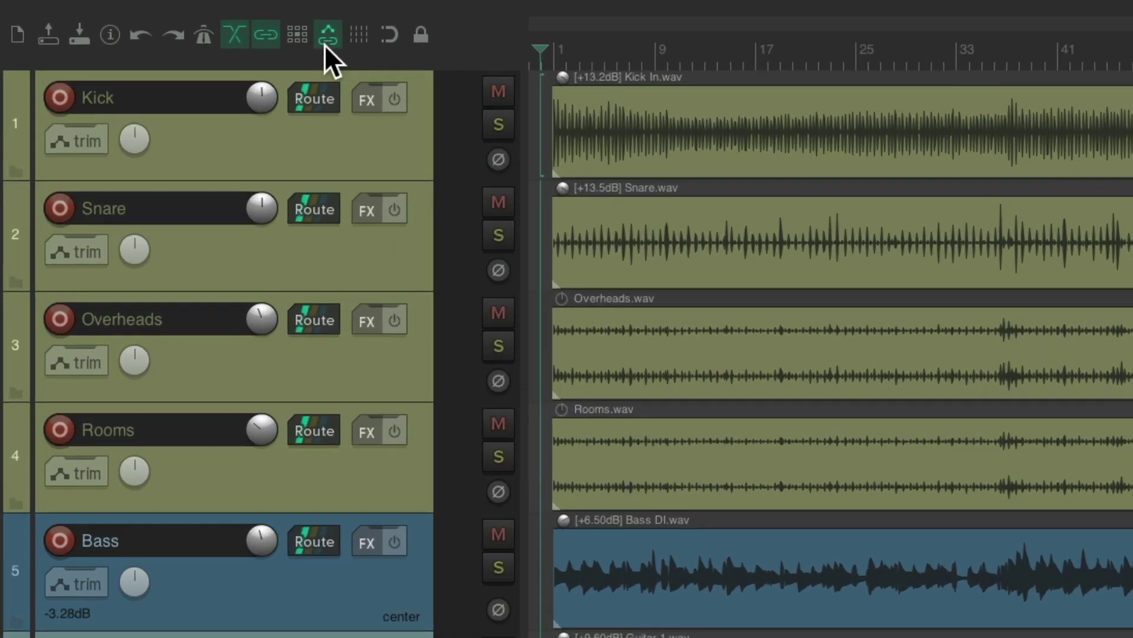
# Disable automatic grouping of all tracks for media/razor editing
pyautogui.rightClick(167, 22)
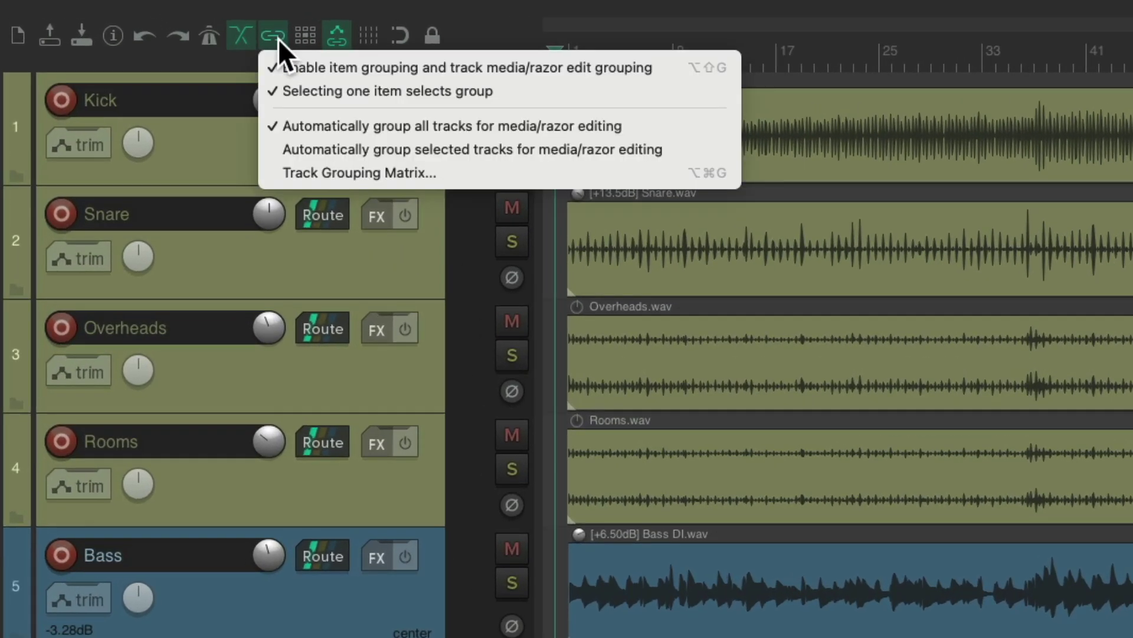
pyautogui.click(270, 123)
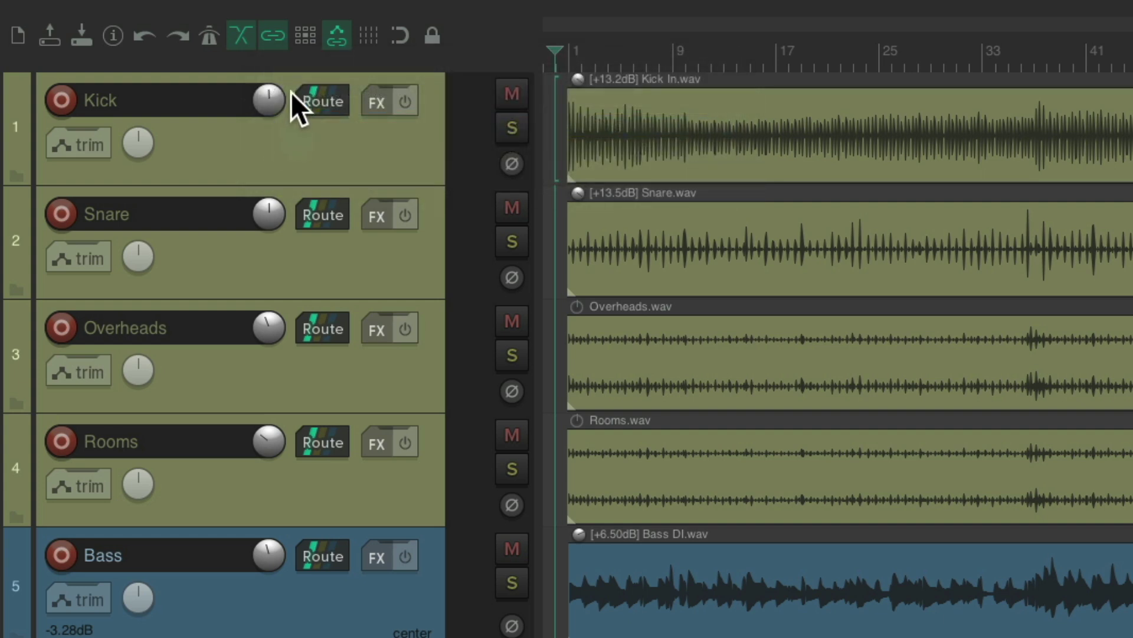